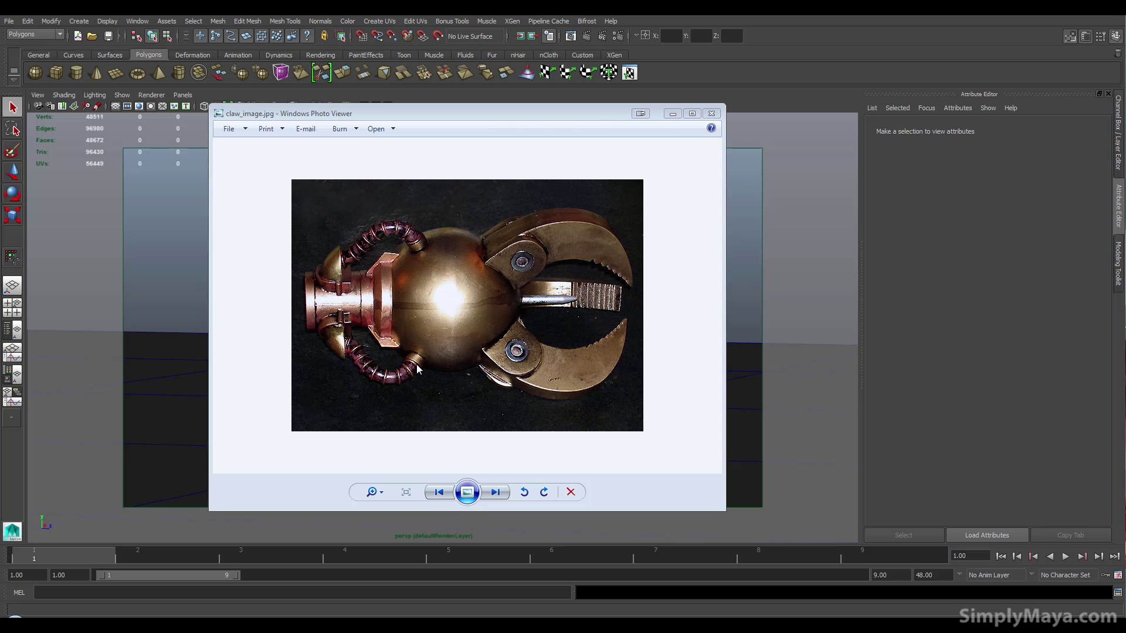
Step: Minimize the photo viewer and start a New Scene, choosing Don't Save for the claw model
click(671, 115)
mouse_move(476, 320)
alt+mouse_down()
mouse_move(422, 372)
mouse_move(517, 360)
mouse_move(462, 365)
mouse_move(495, 352)
mouse_move(485, 316)
mouse_move(552, 212)
alt+mouse_up()
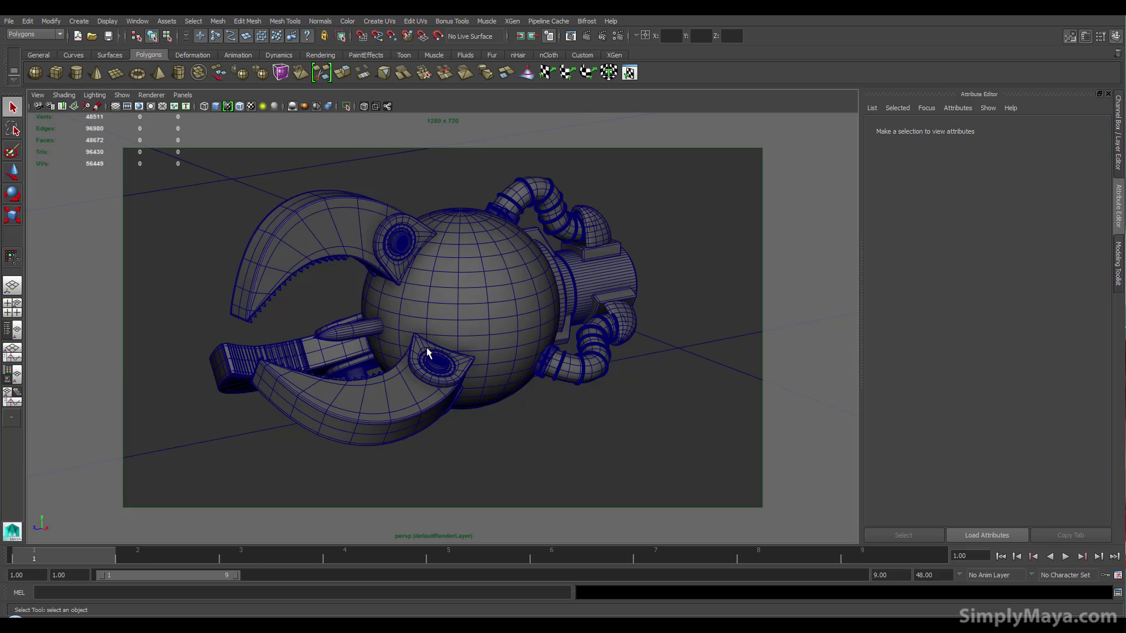
click(10, 21)
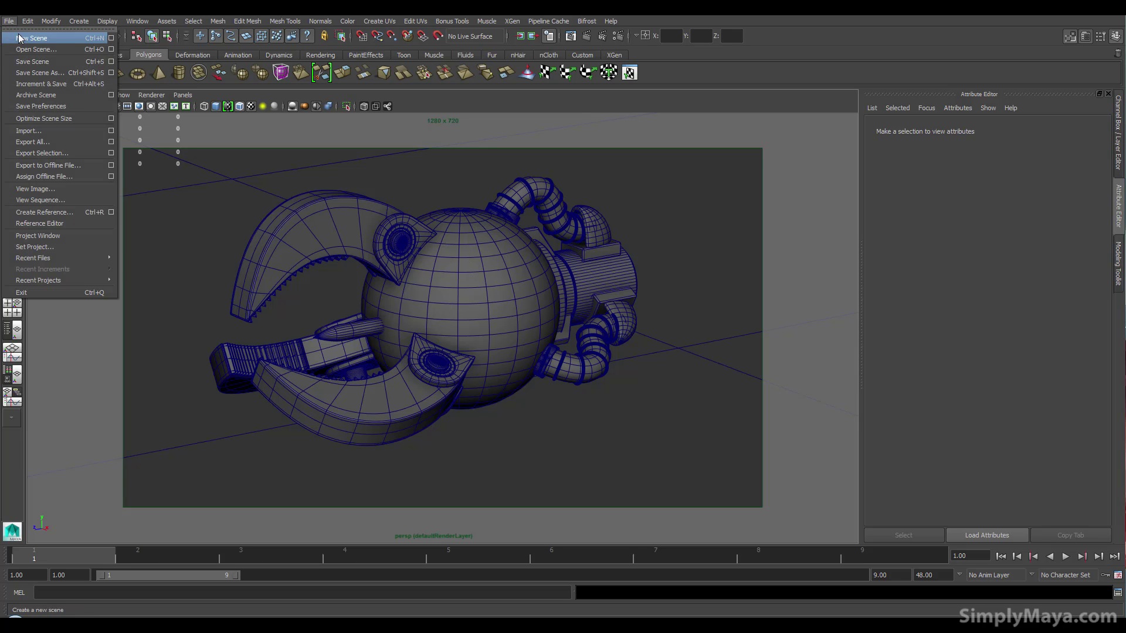
click(563, 320)
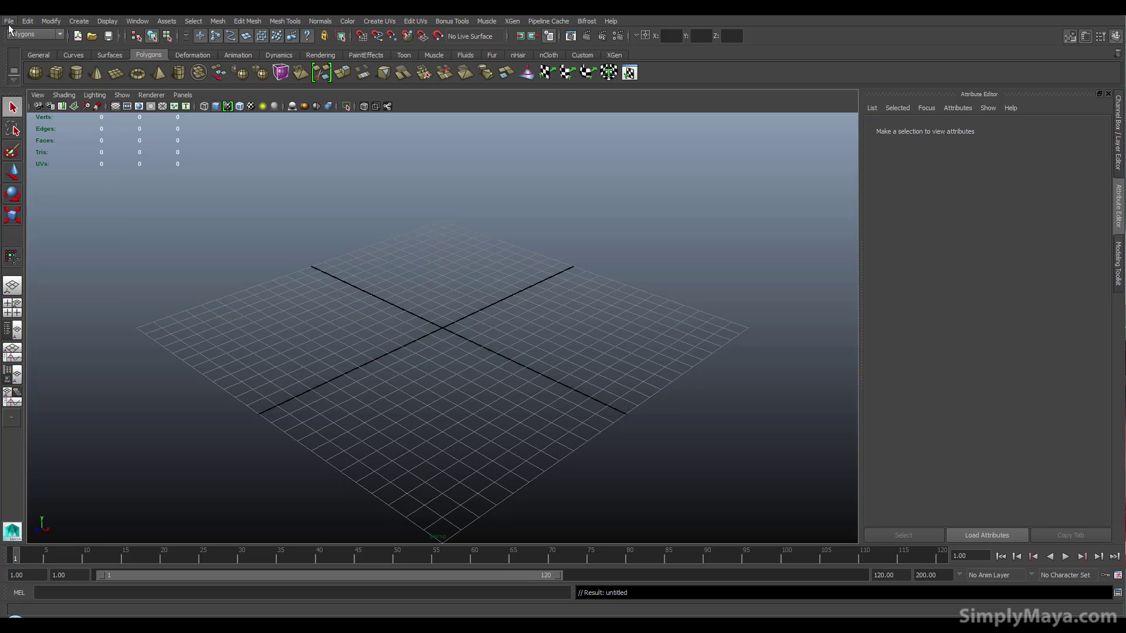
click(9, 22)
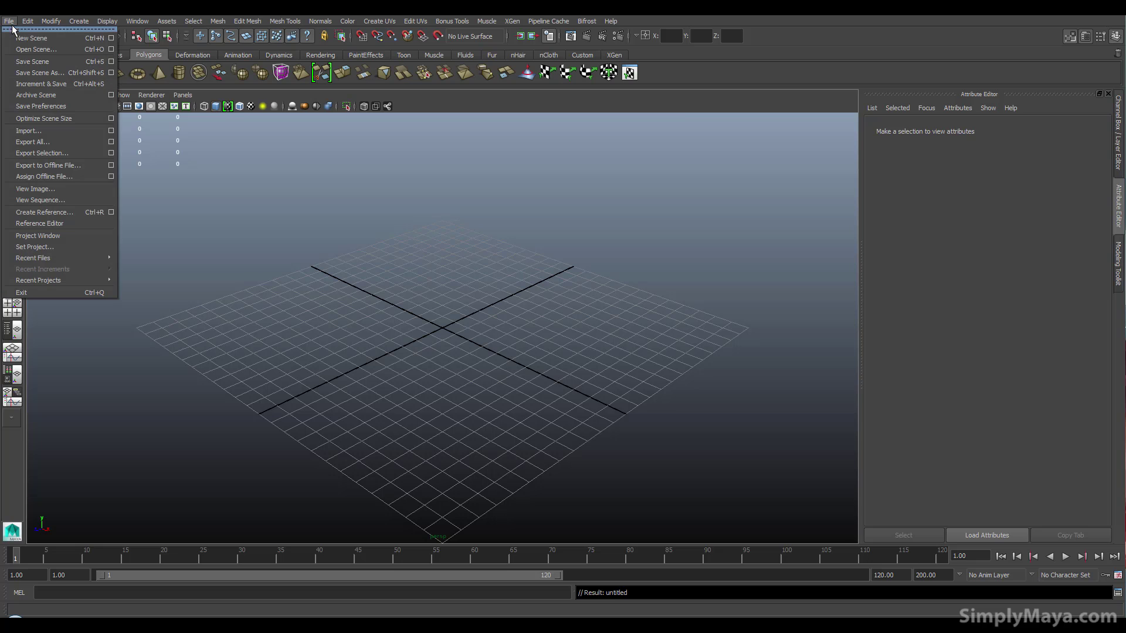
Step: Open the Project Window and begin a New project, selecting the default name to replace with claw_tutorial_v1
click(88, 236)
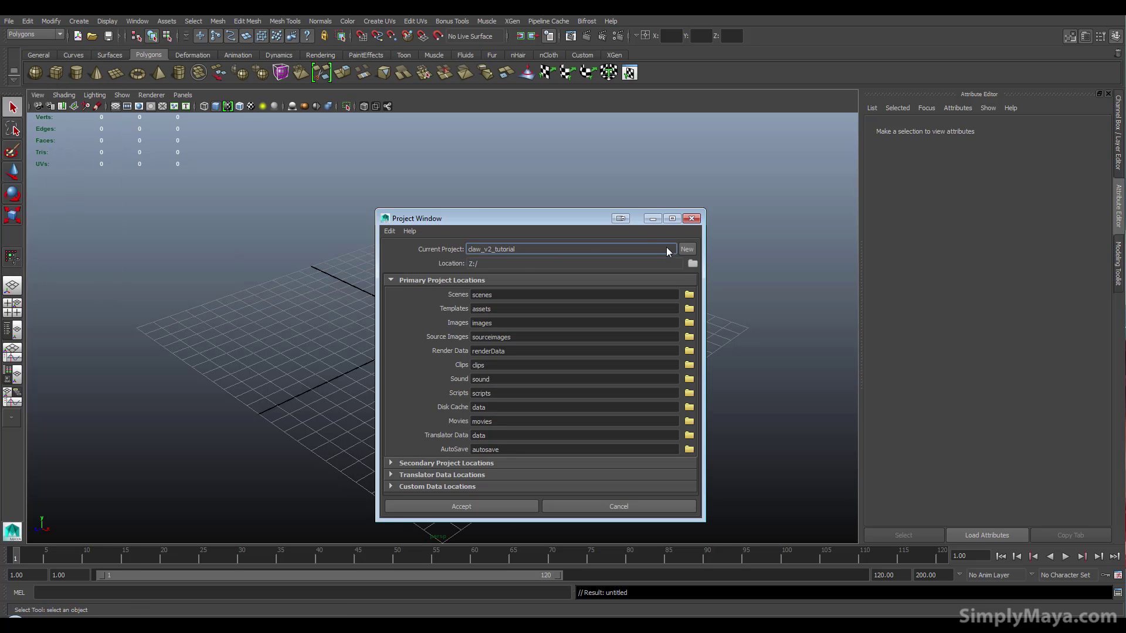
click(686, 249)
key(ctrl+a)
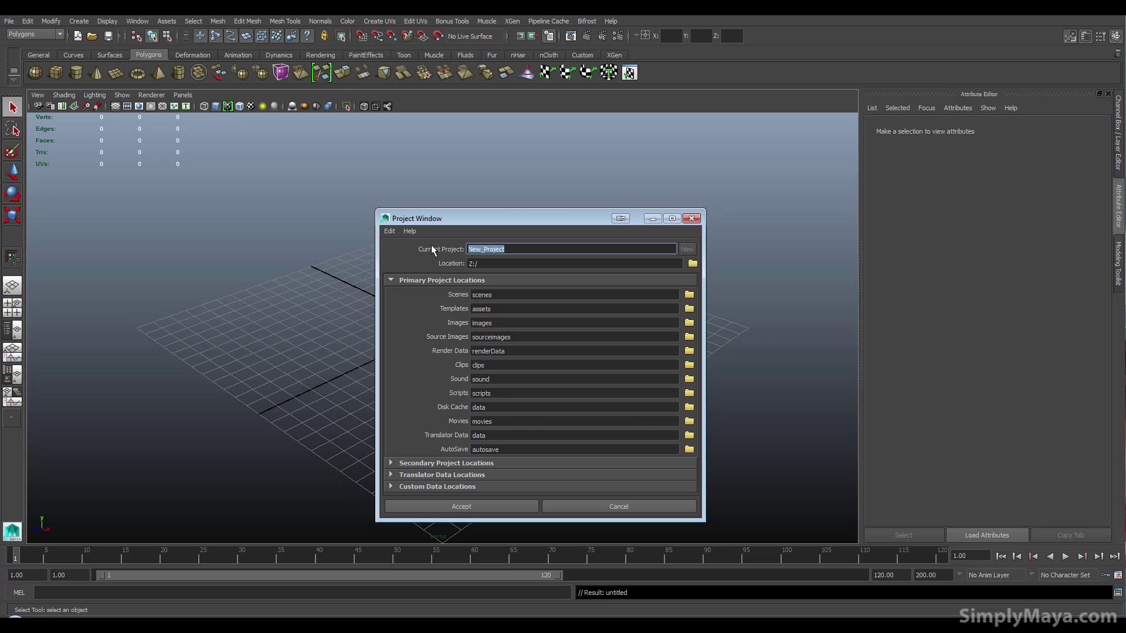
text(claw_t)
text(utorial_)
text(v1)
Step: Accept the claw_tutorial_v1 project, then open and cancel the Open Scene dialog to check its folders
click(453, 501)
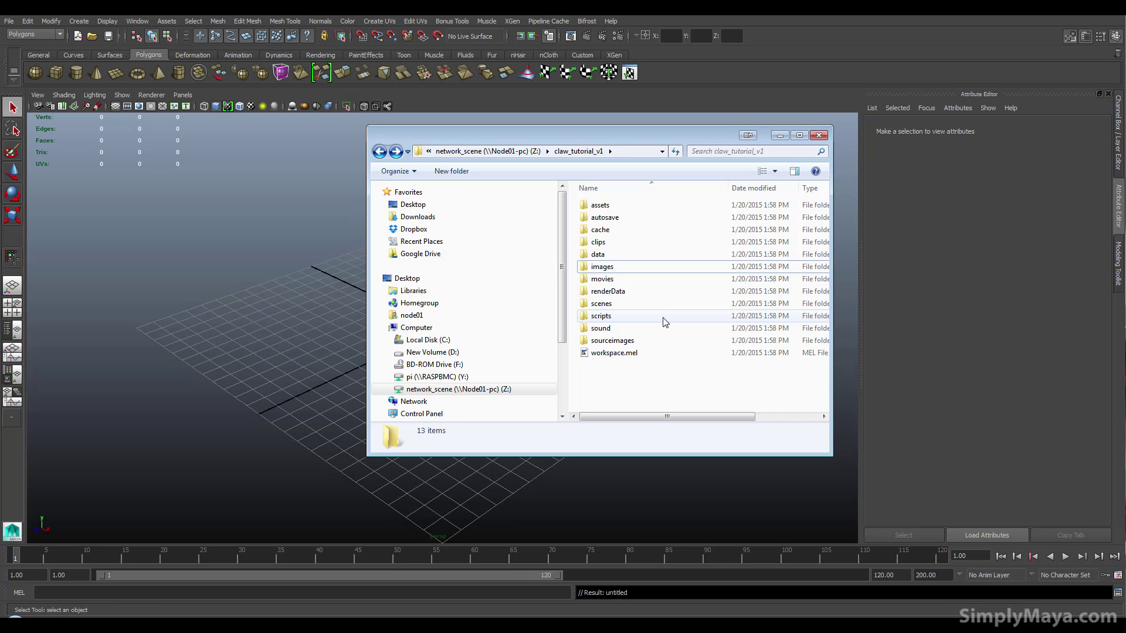
click(9, 20)
key(Return)
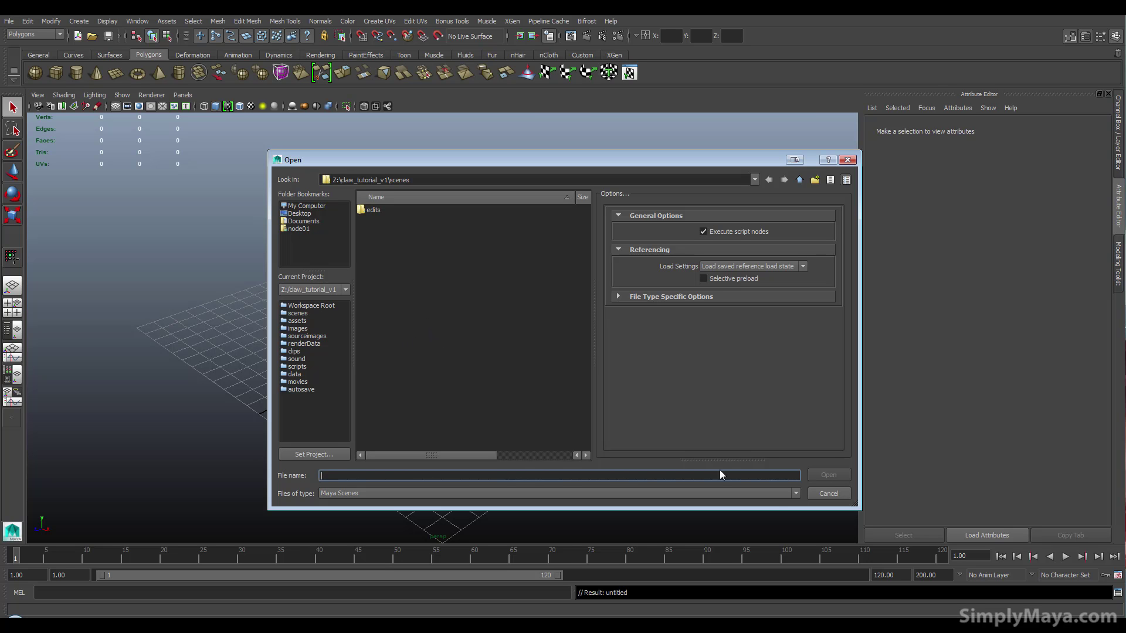
click(820, 497)
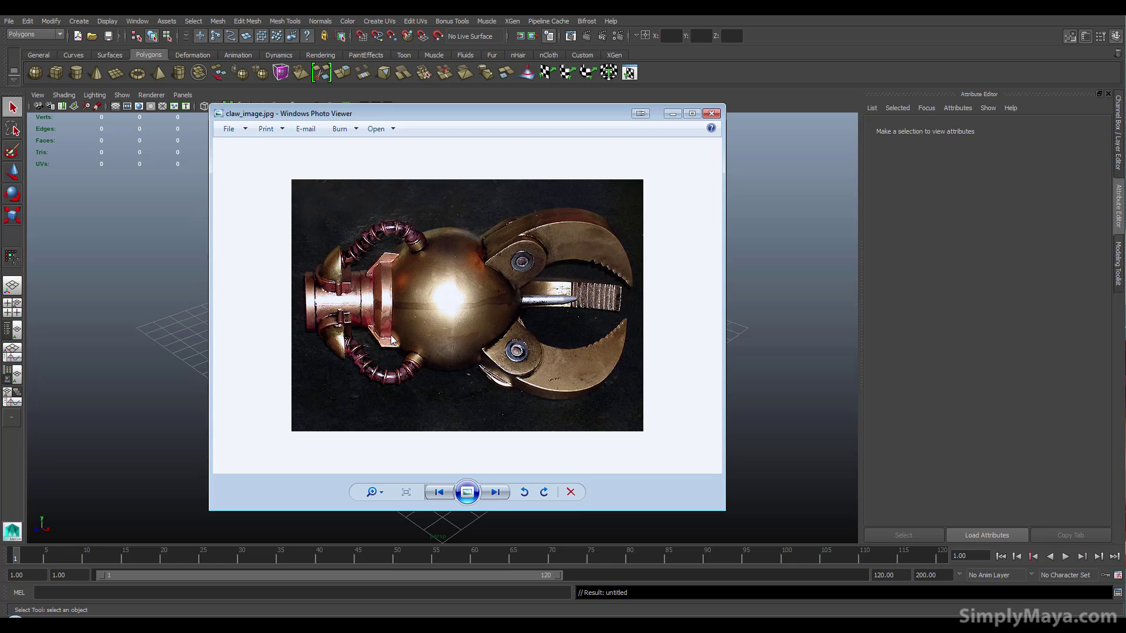
Step: Cycle through reference_blueprint.jpg and Assault_Dalek_Arm.jpg back to claw_image.jpg, then close Photo Viewer
click(496, 492)
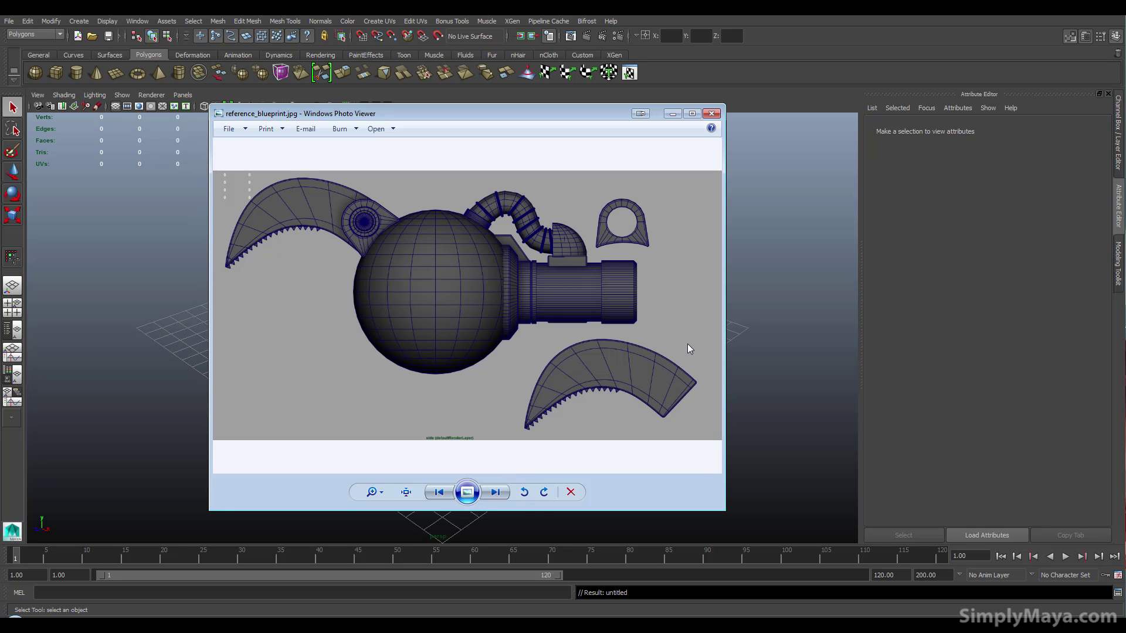
click(498, 489)
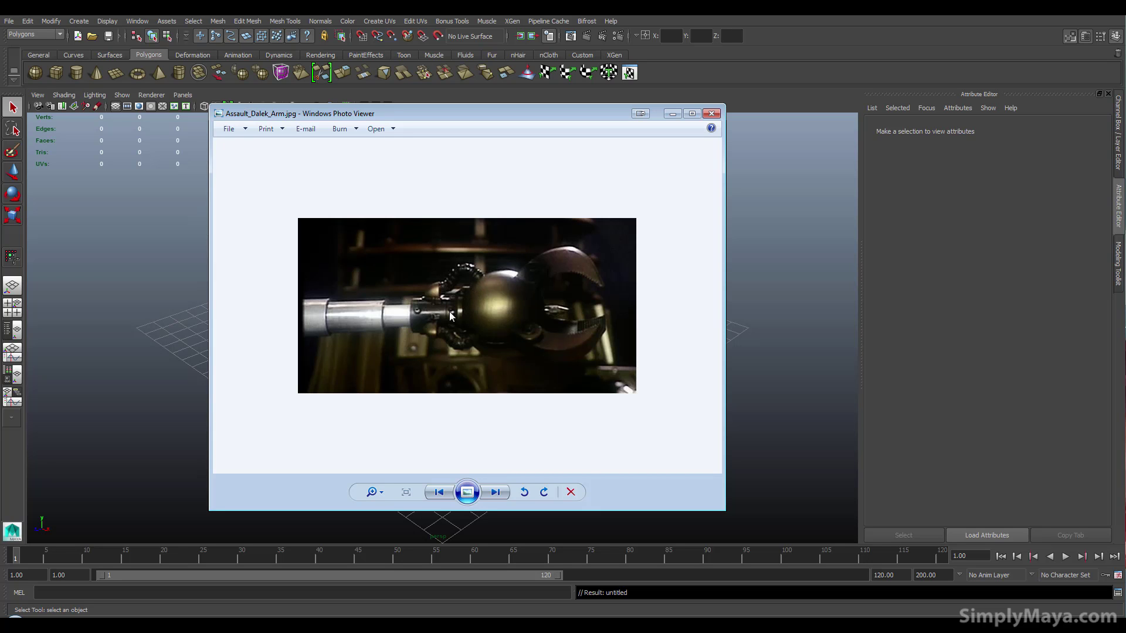
click(441, 492)
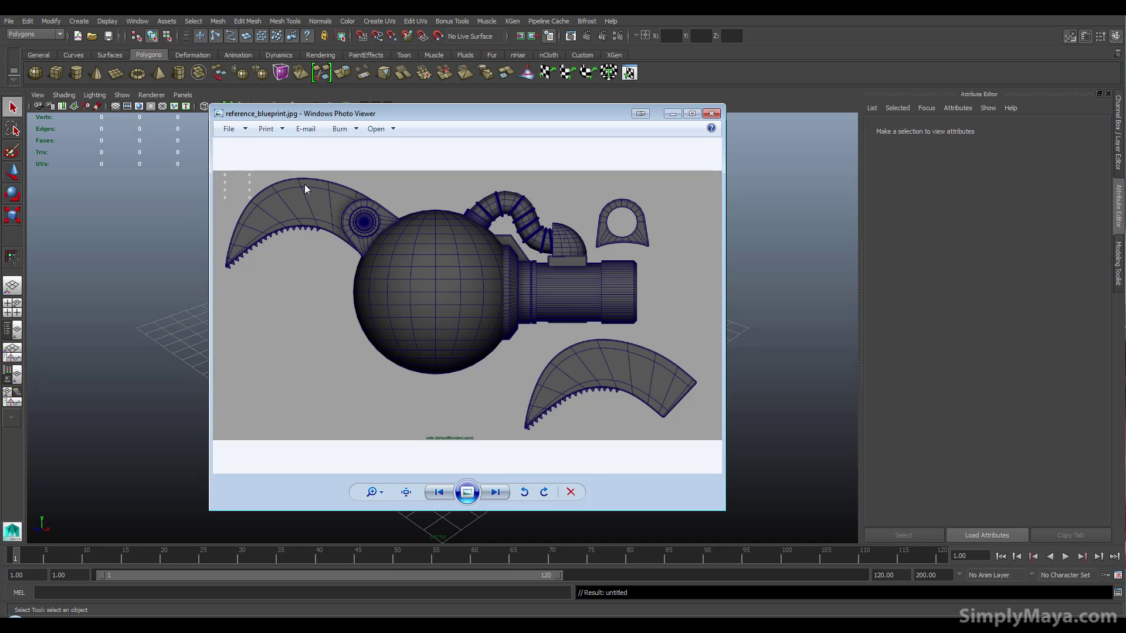
click(440, 492)
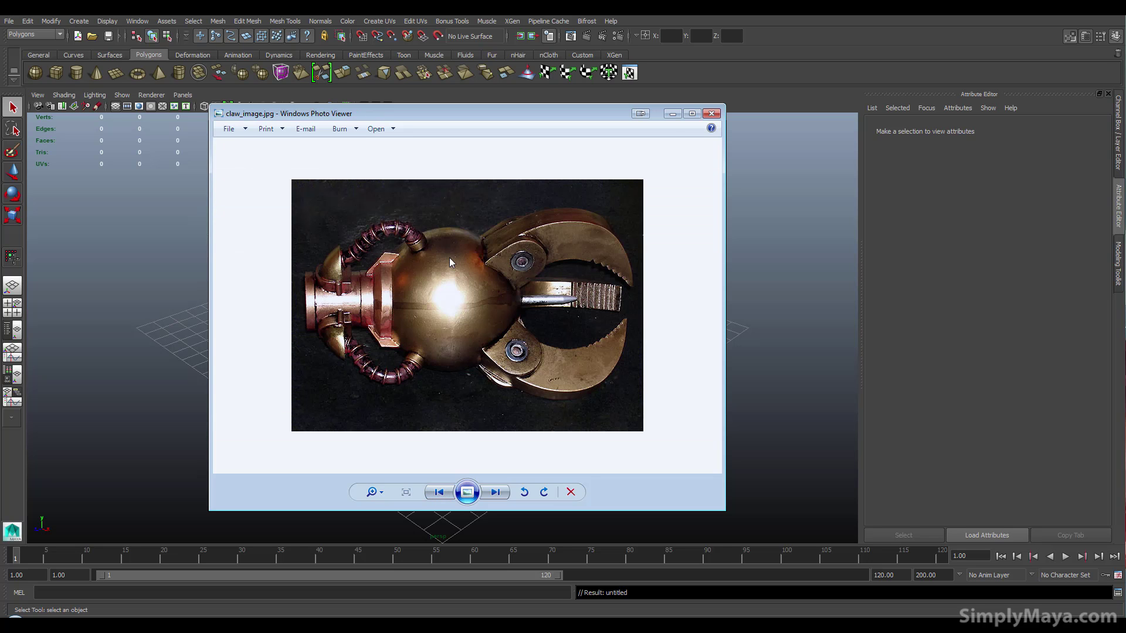
click(672, 114)
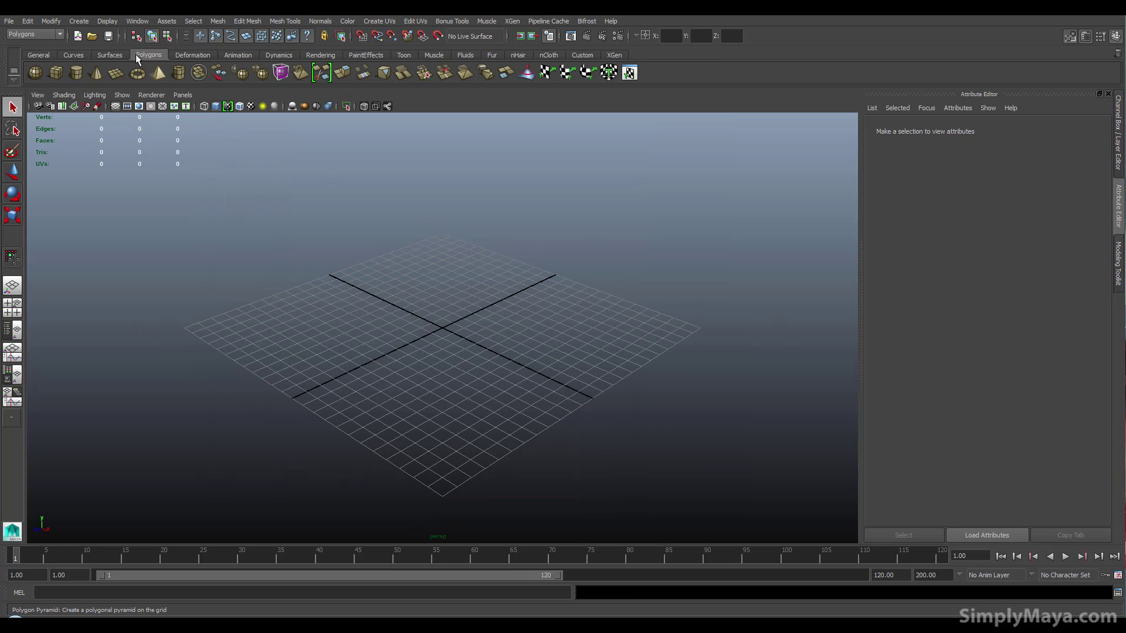
Step: Create a Free Image Plane in the empty scene
click(86, 21)
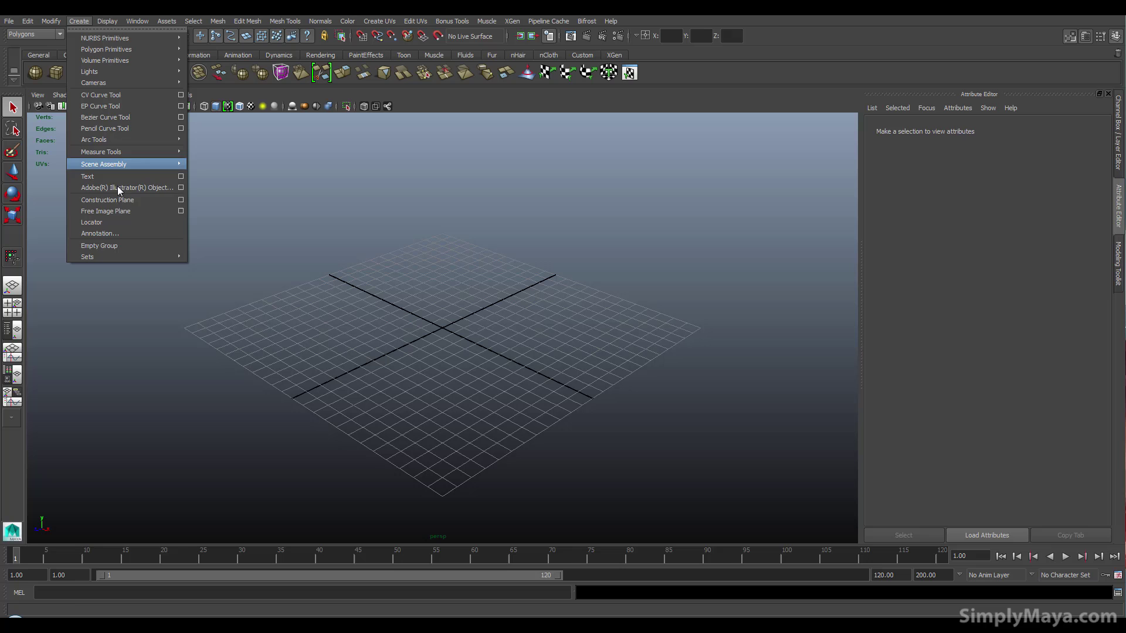
click(106, 212)
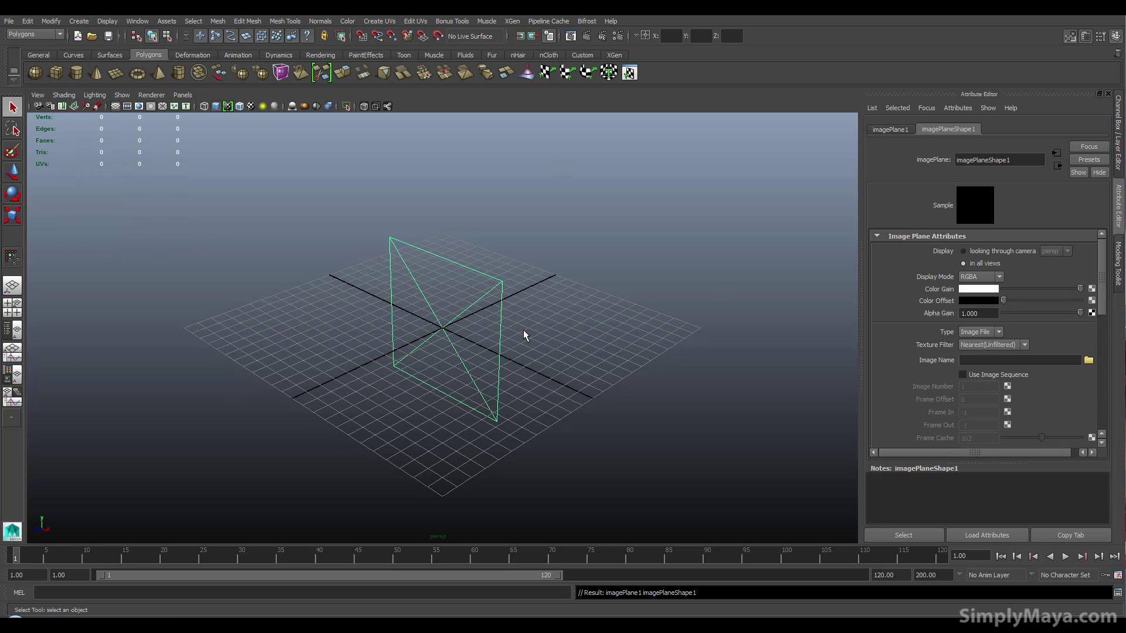
alt+drag(506, 326, 409, 328)
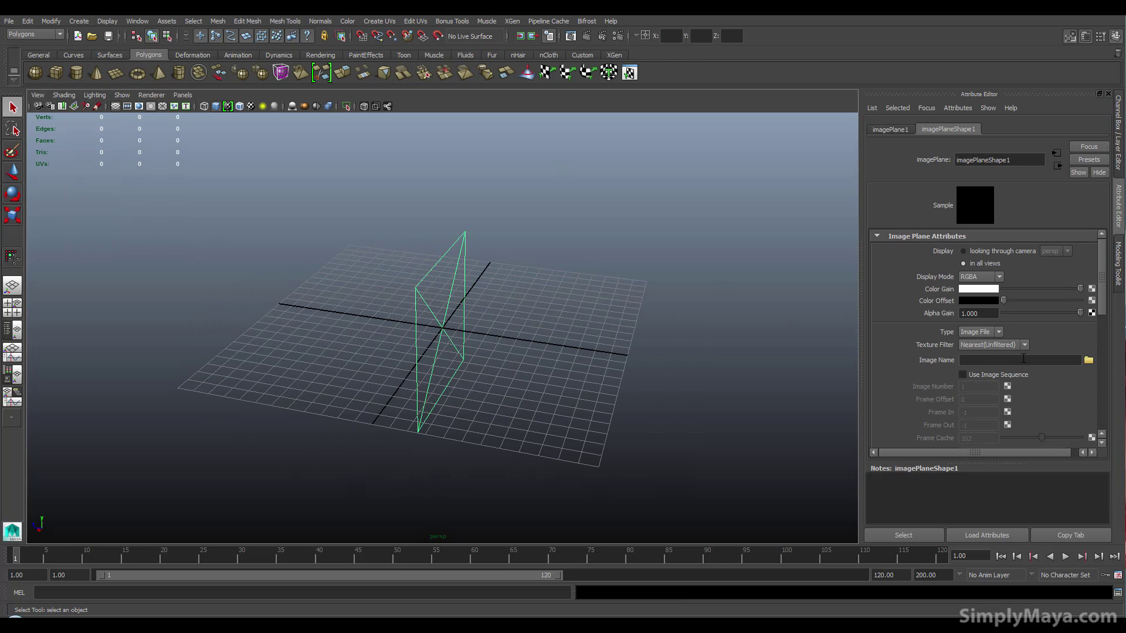
Step: Load images/reference_blueprint.jpg as the image plane's Image Name
click(1089, 363)
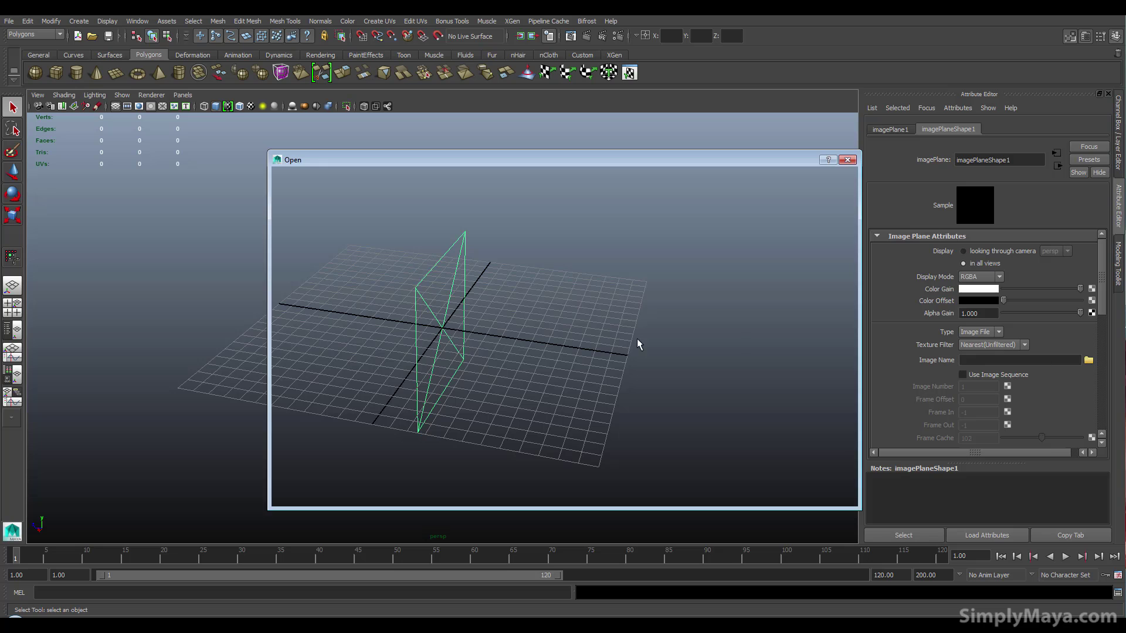
drag(466, 159, 673, 175)
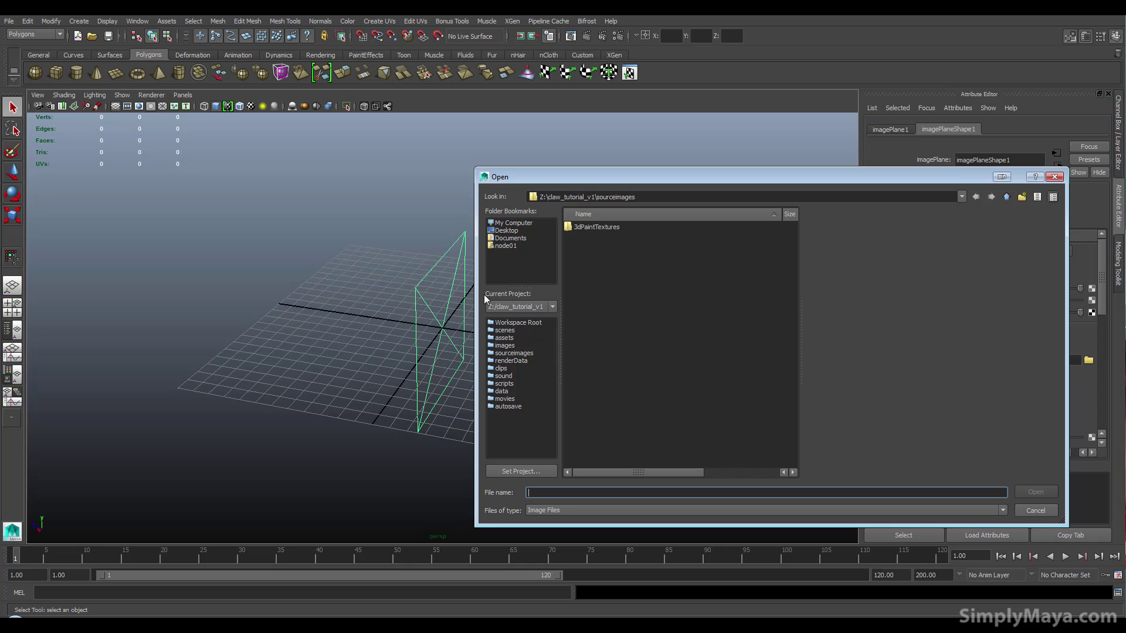
click(505, 345)
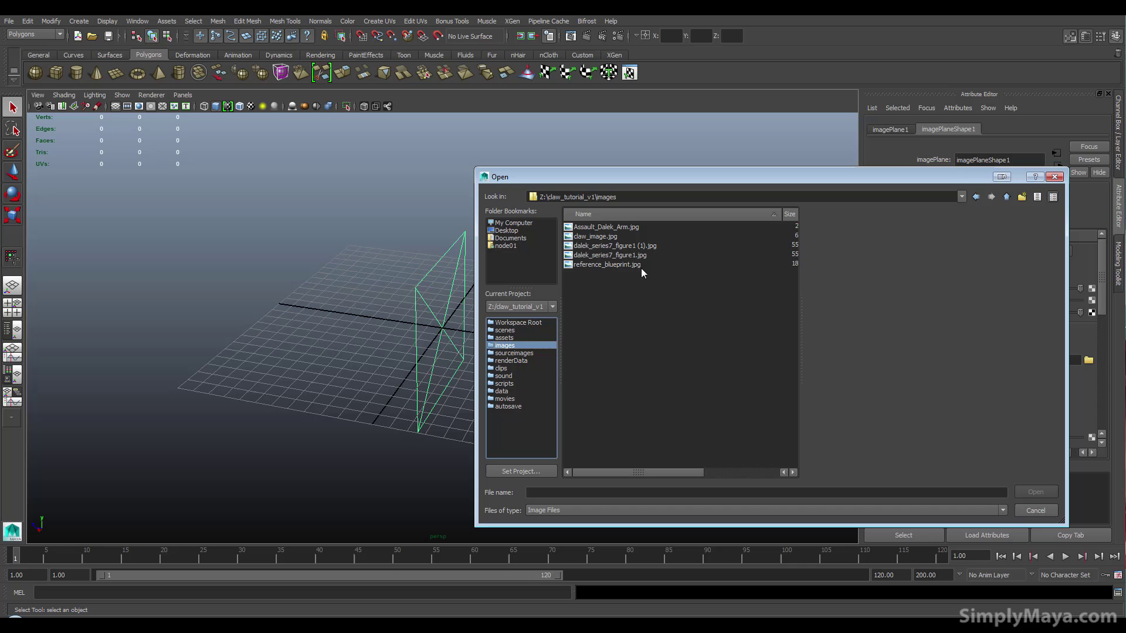
click(618, 265)
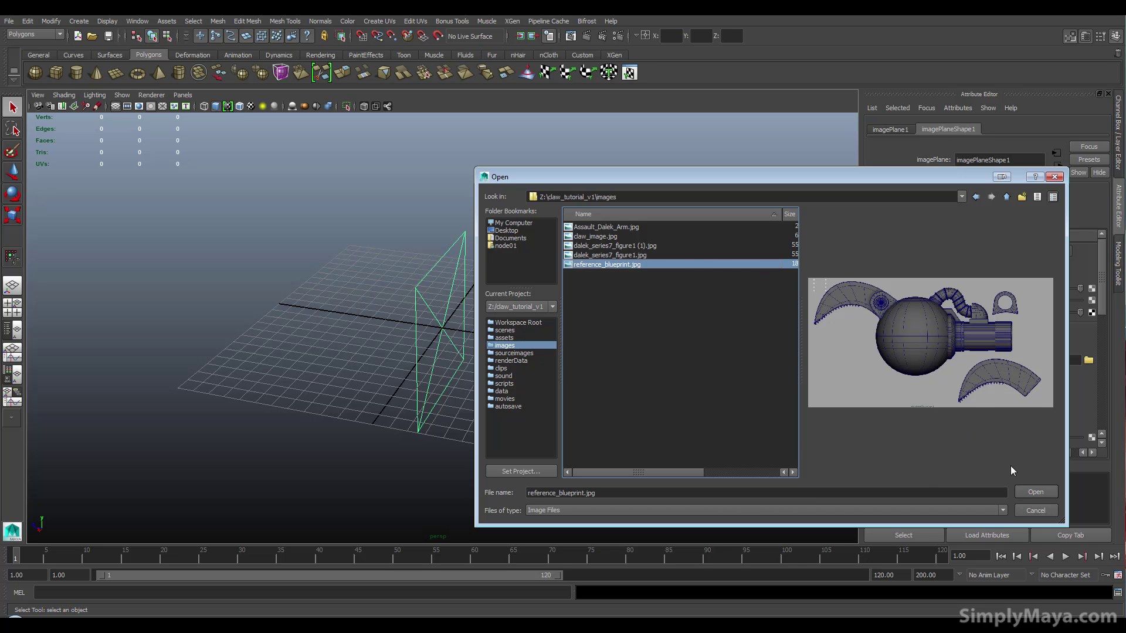
click(1027, 490)
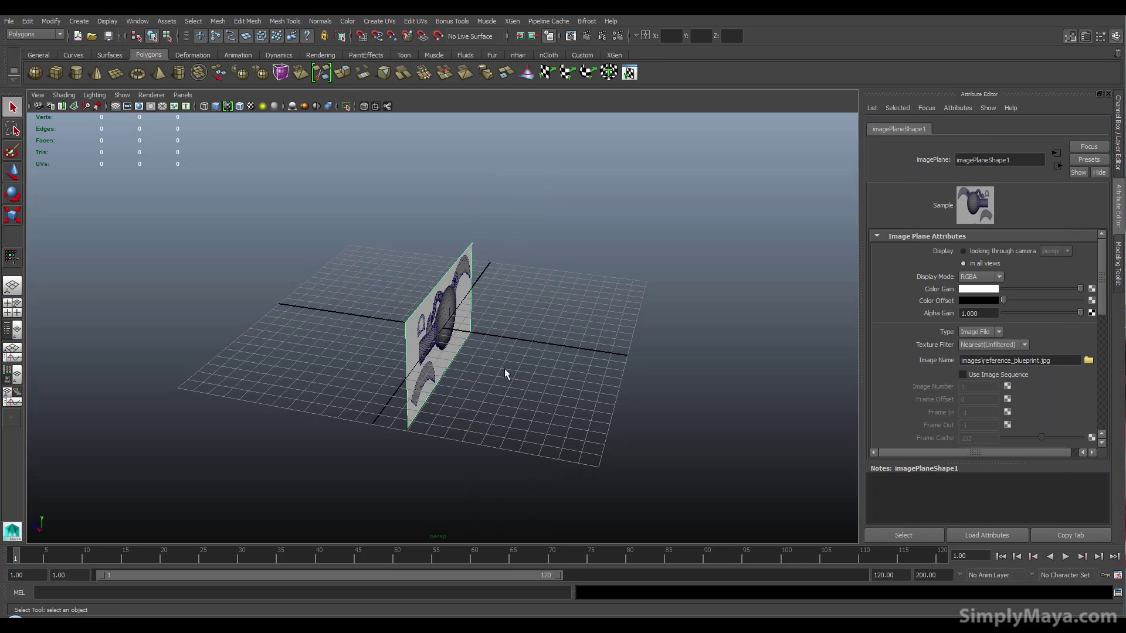
Step: Scale the blueprint image plane up uniformly and move it up in Y above the grid
mouse_move(504, 372)
alt+mouse_down()
mouse_move(434, 354)
mouse_move(416, 360)
alt+mouse_up()
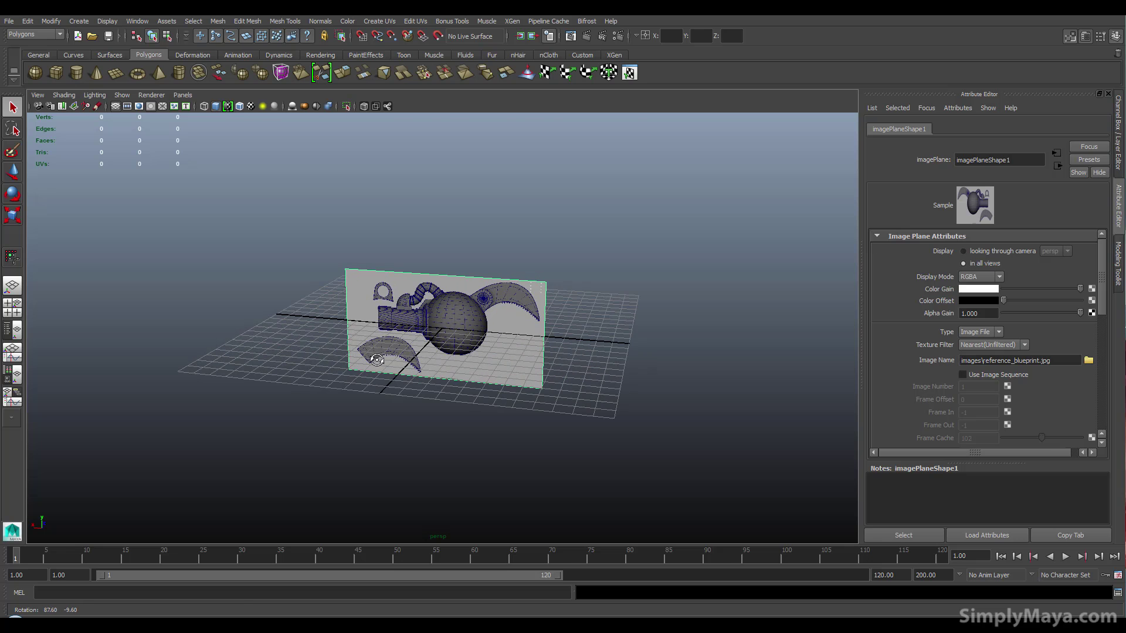
key(r)
drag(443, 328, 352, 366)
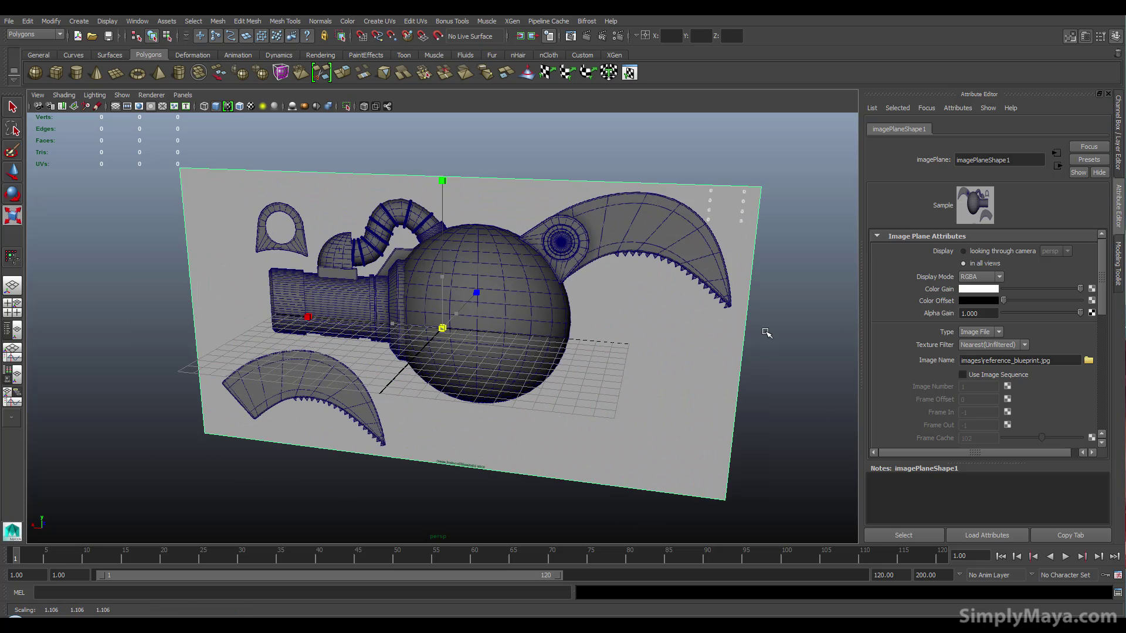
scroll(404, 347, down, 5)
scroll(451, 327, down, 2)
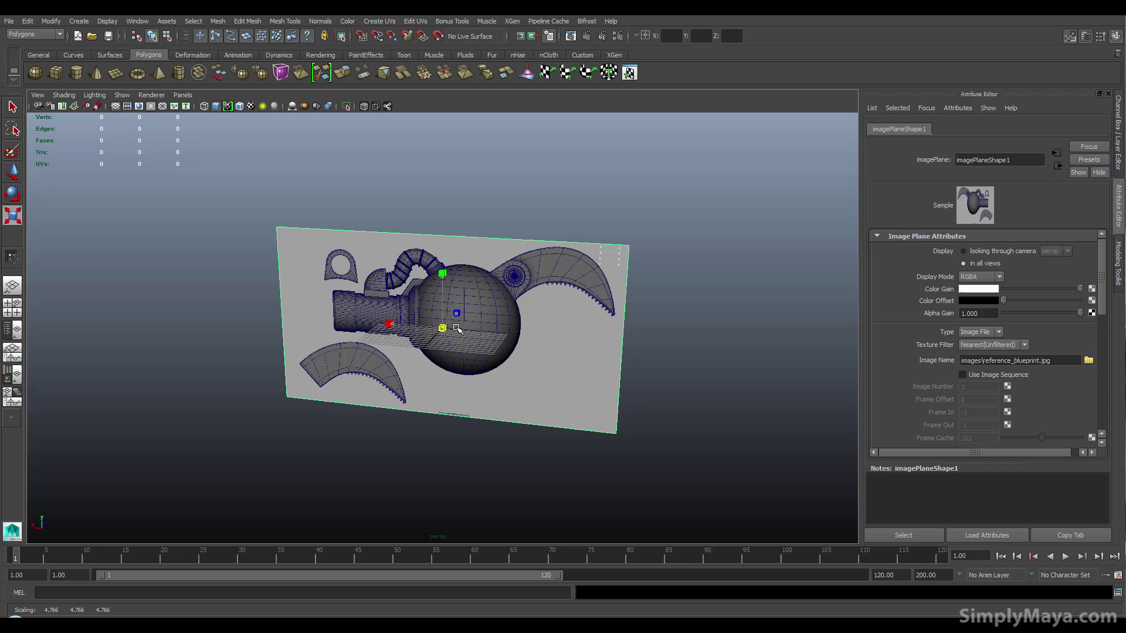
key(w)
mouse_move(442, 280)
mouse_down()
mouse_move(445, 174)
mouse_move(326, 302)
mouse_up()
scroll(381, 401, up, 3)
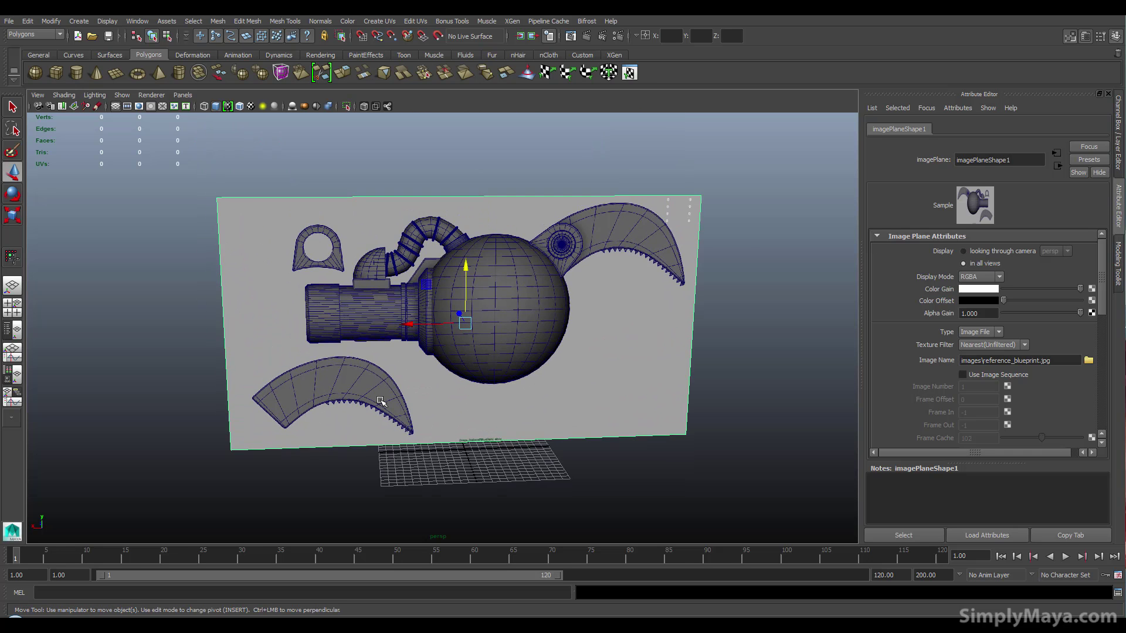
alt+drag(380, 402, 430, 386)
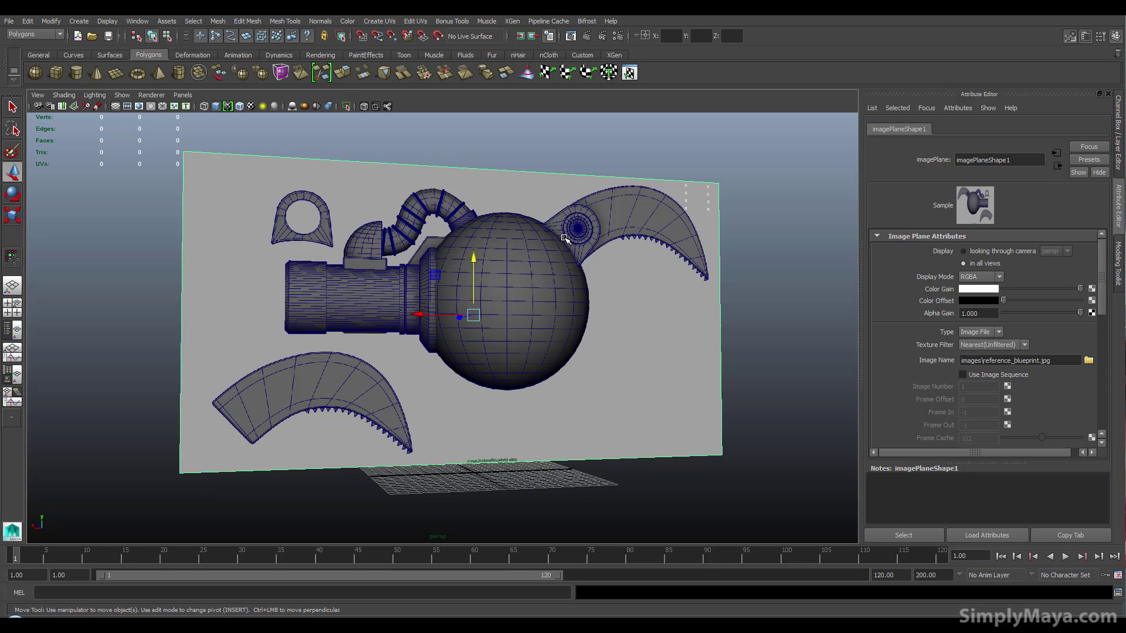
mouse_move(573, 229)
alt+mouse_down()
mouse_move(467, 311)
mouse_move(552, 297)
mouse_move(496, 298)
alt+mouse_up()
Step: Create a polygon plane at the origin, enlarge it uniformly and raise it in Y
click(604, 151)
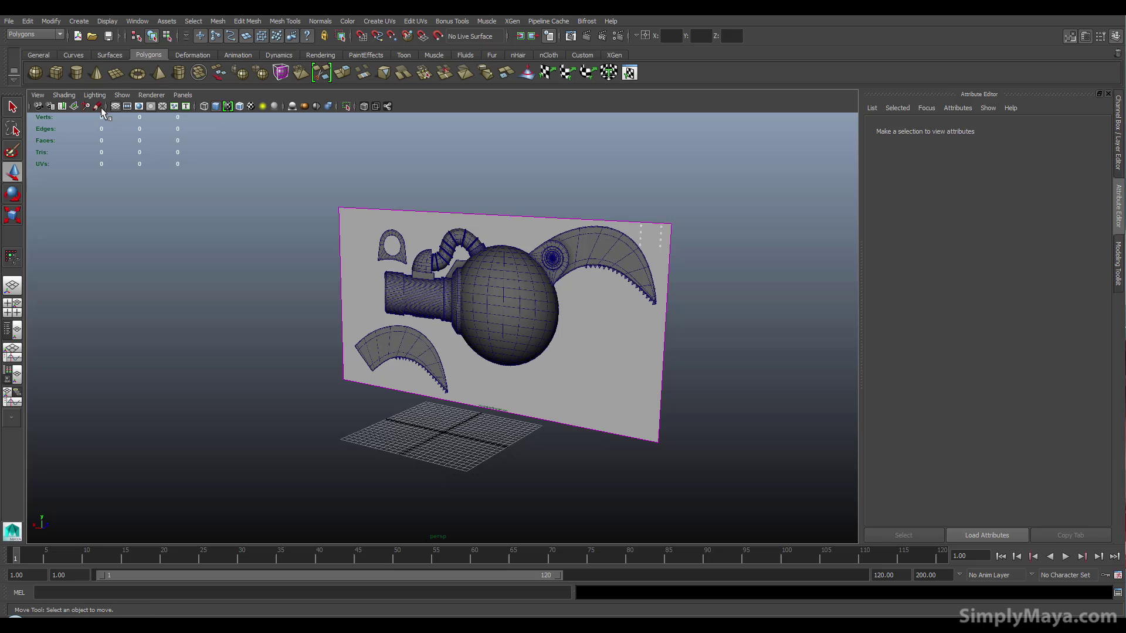
click(115, 74)
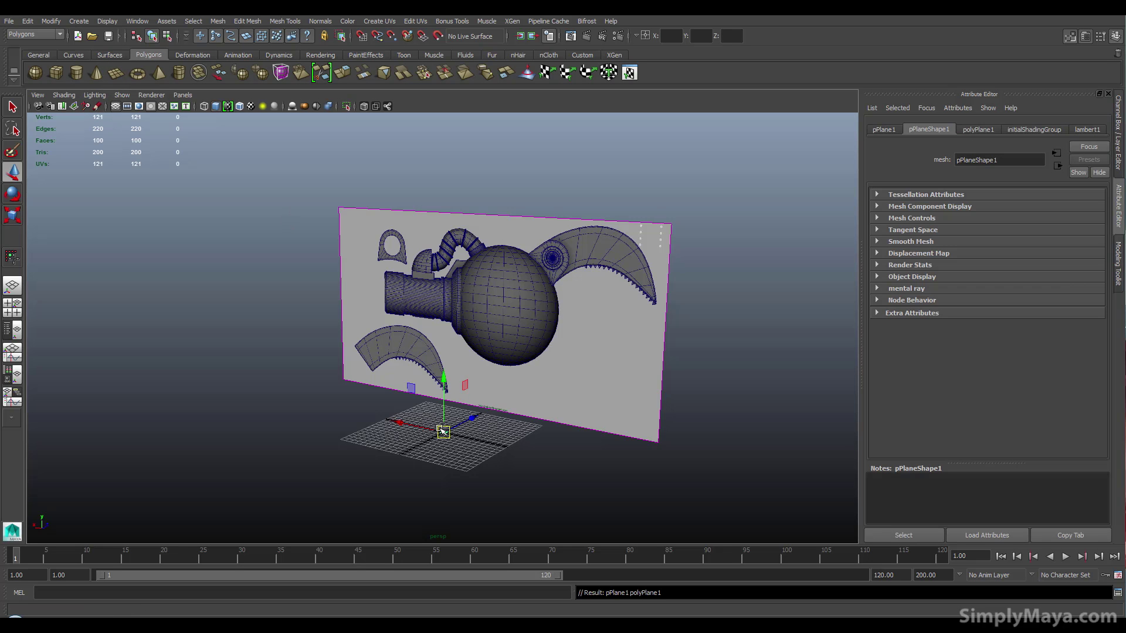
key(r)
drag(445, 432, 525, 443)
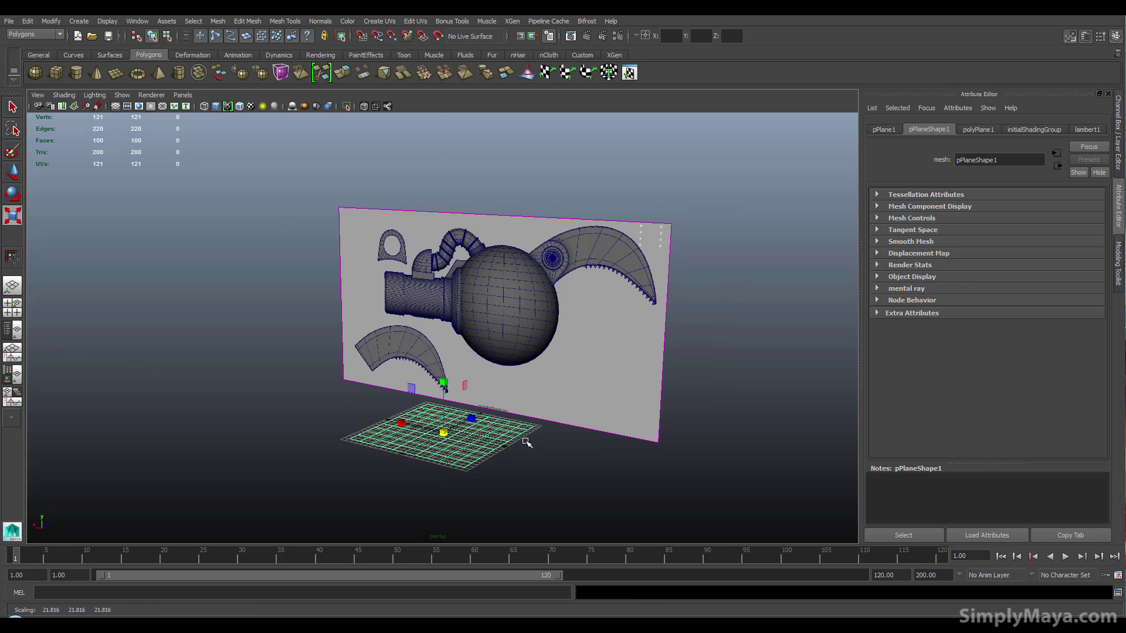
key(w)
drag(443, 384, 443, 360)
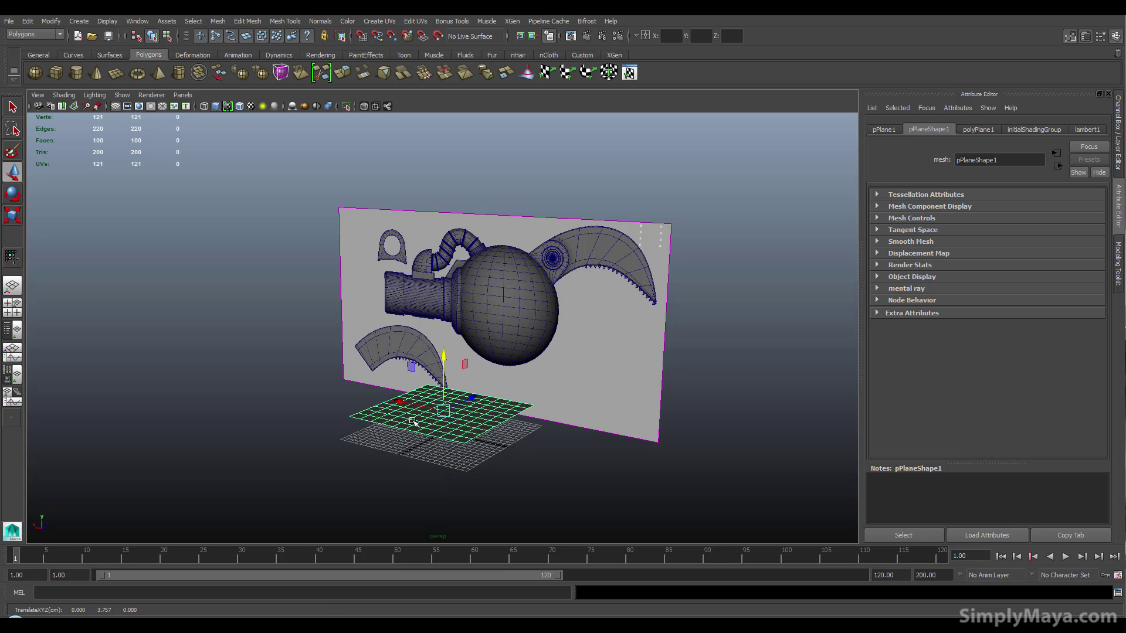
Step: Rotate the plane -90 on X to stand upright, then show its polyPlane1 settings in the Channel Box
key(r)
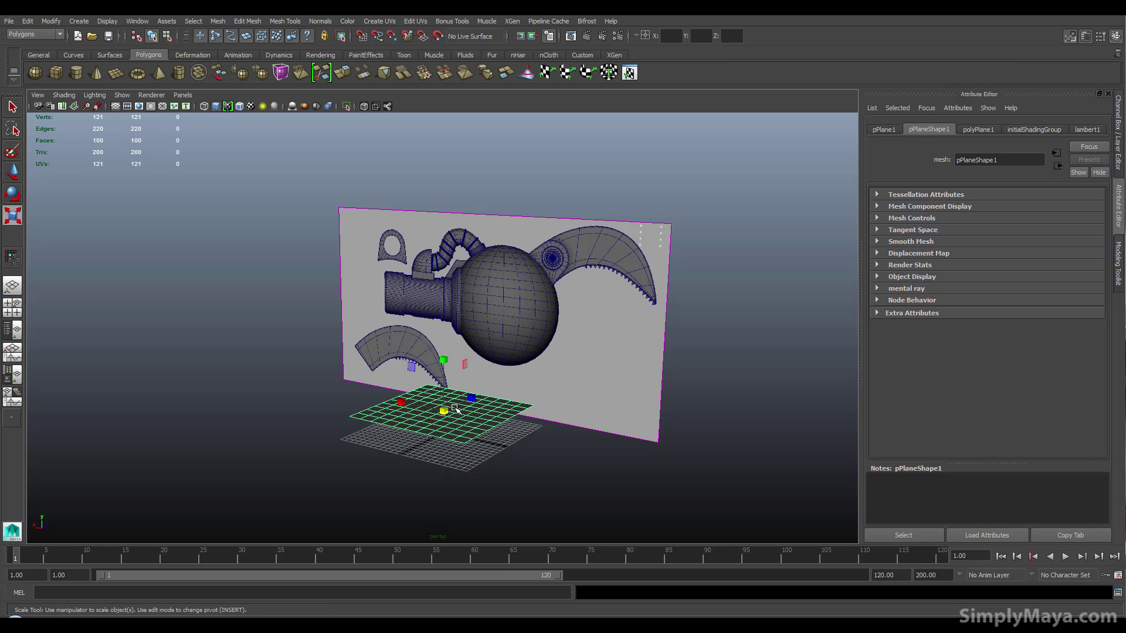
key(e)
drag(421, 395, 414, 476)
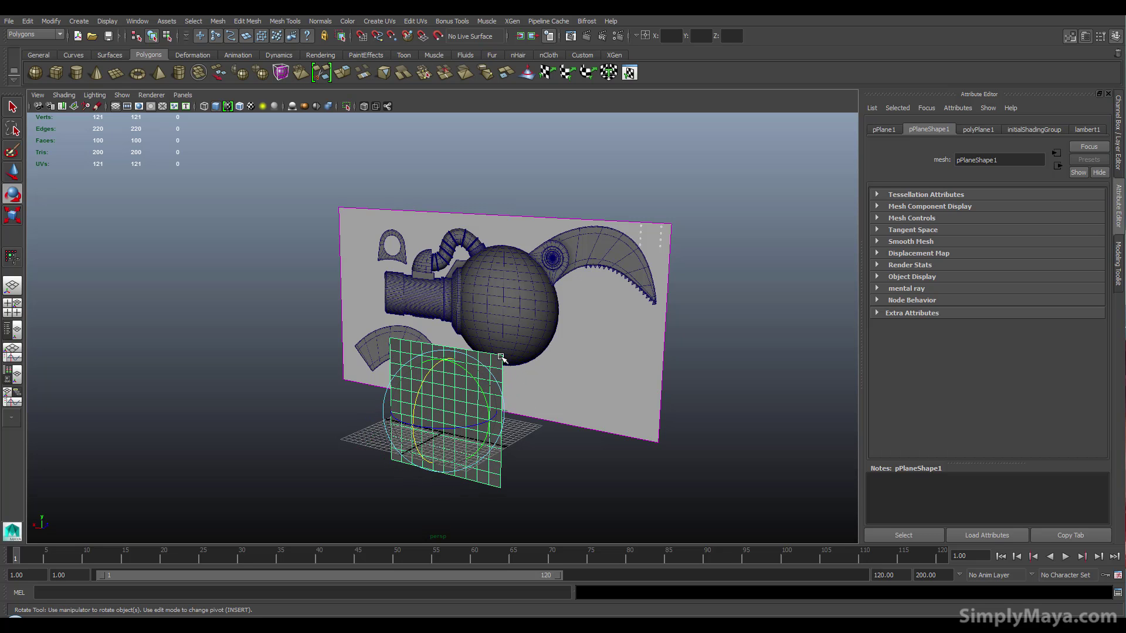
click(532, 466)
click(483, 473)
alt+drag(483, 473, 504, 359)
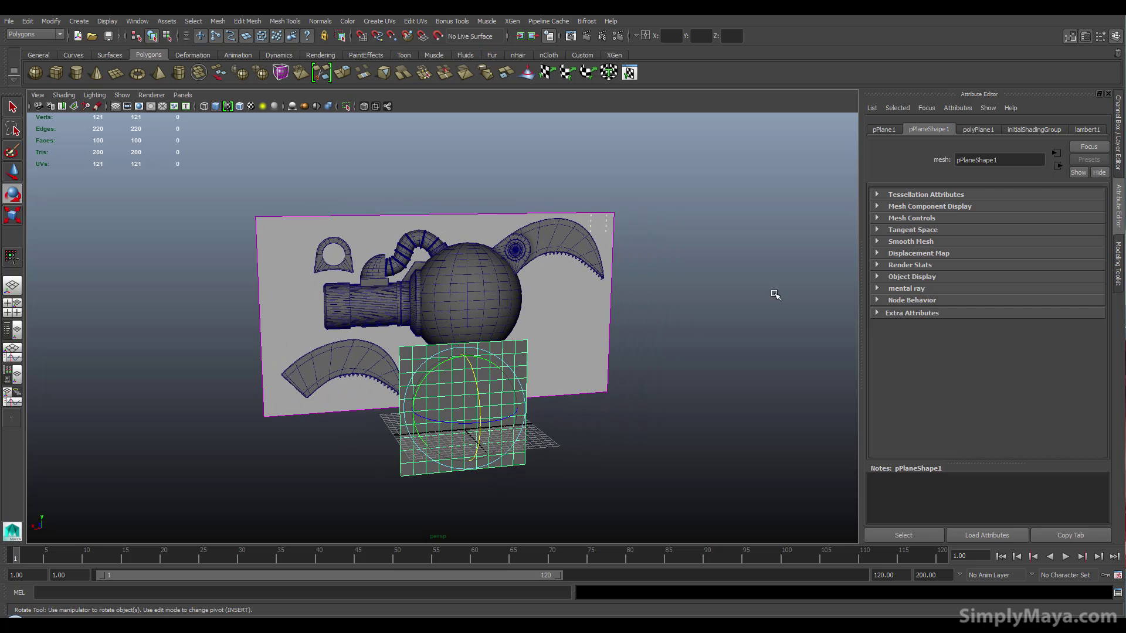
click(1117, 158)
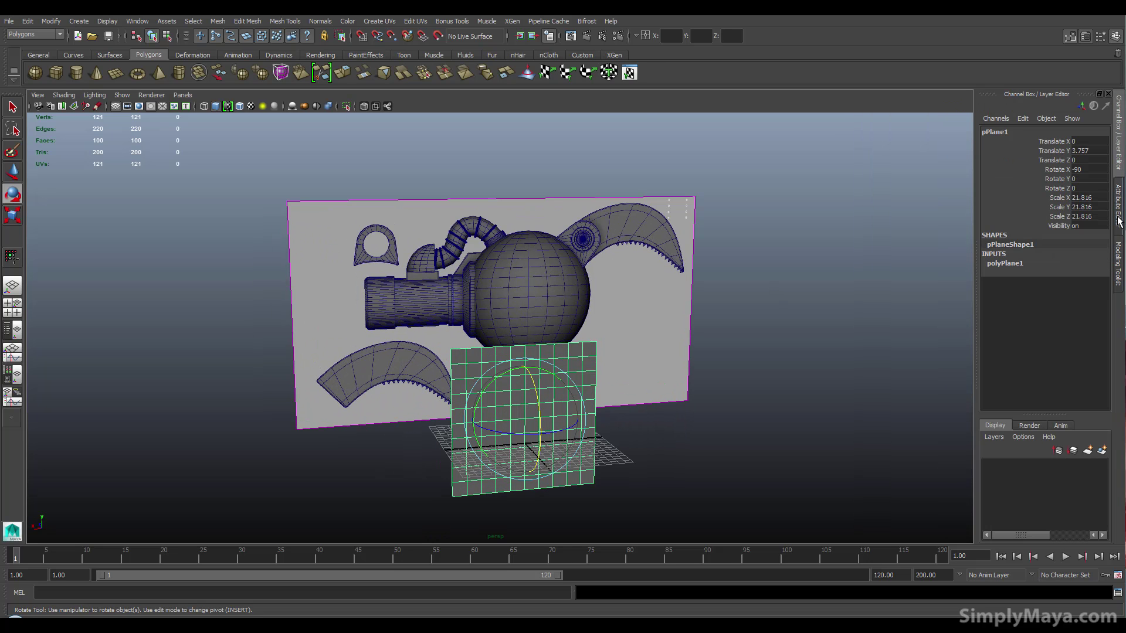
click(1006, 264)
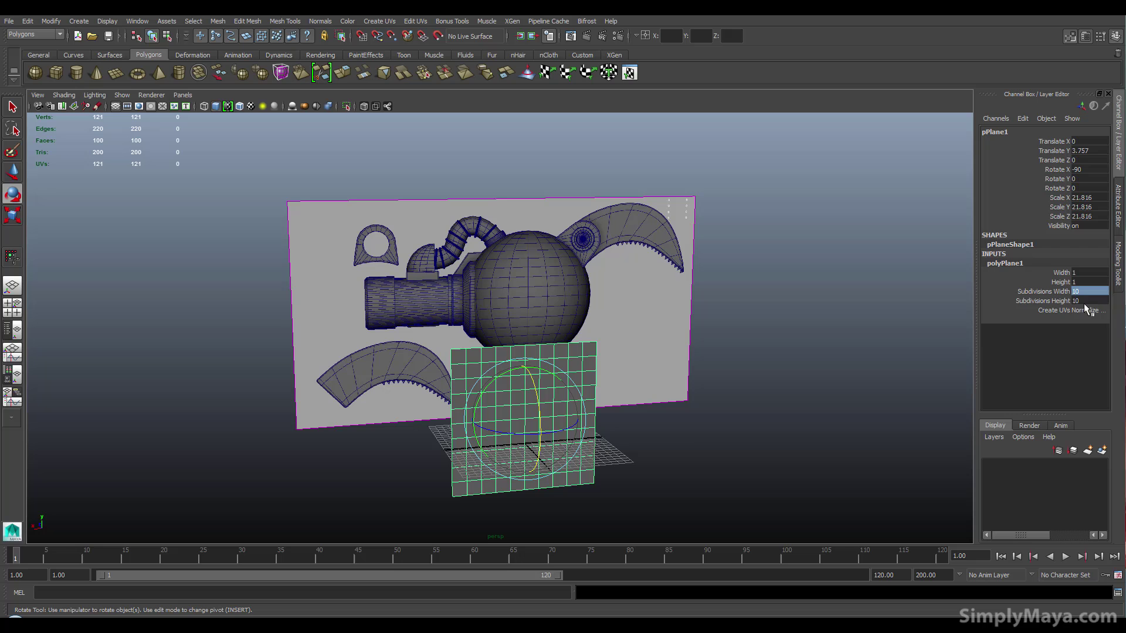
text(1)
Step: Set Subdivisions Width and Height to 1 and assign a new Lambert material to the plane
key(Return)
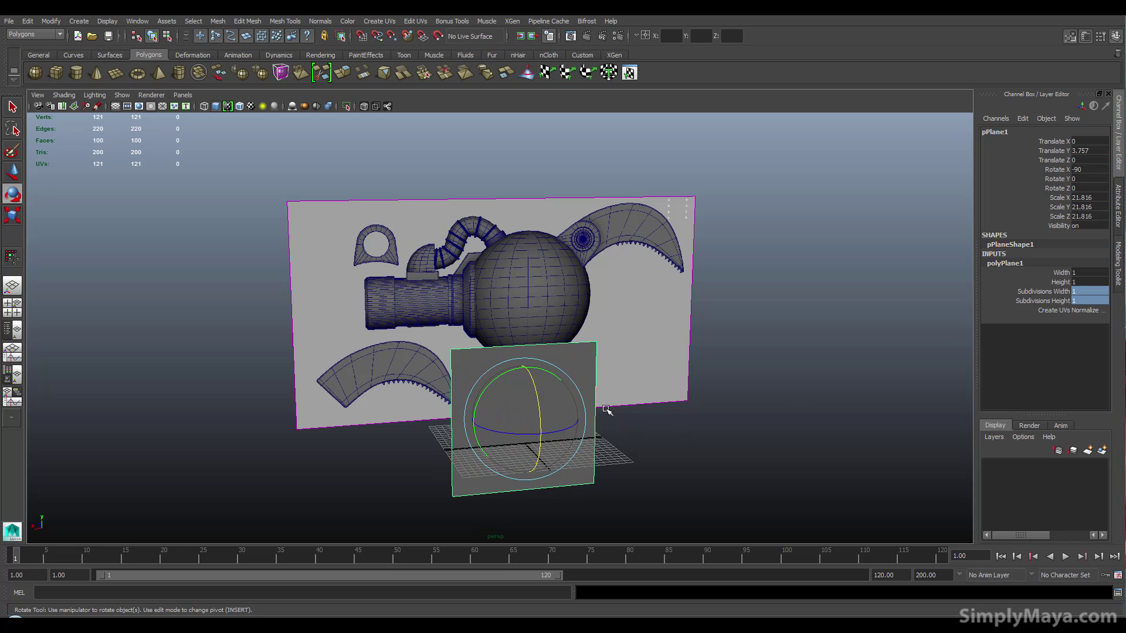
alt+drag(515, 402, 539, 380)
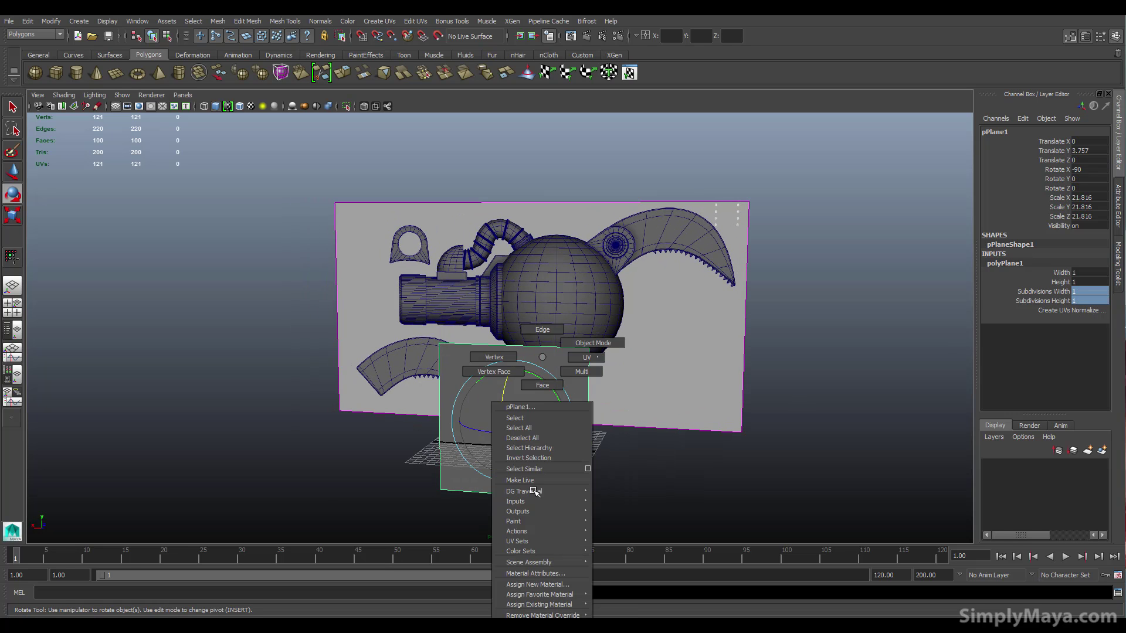
right_drag(543, 363, 539, 576)
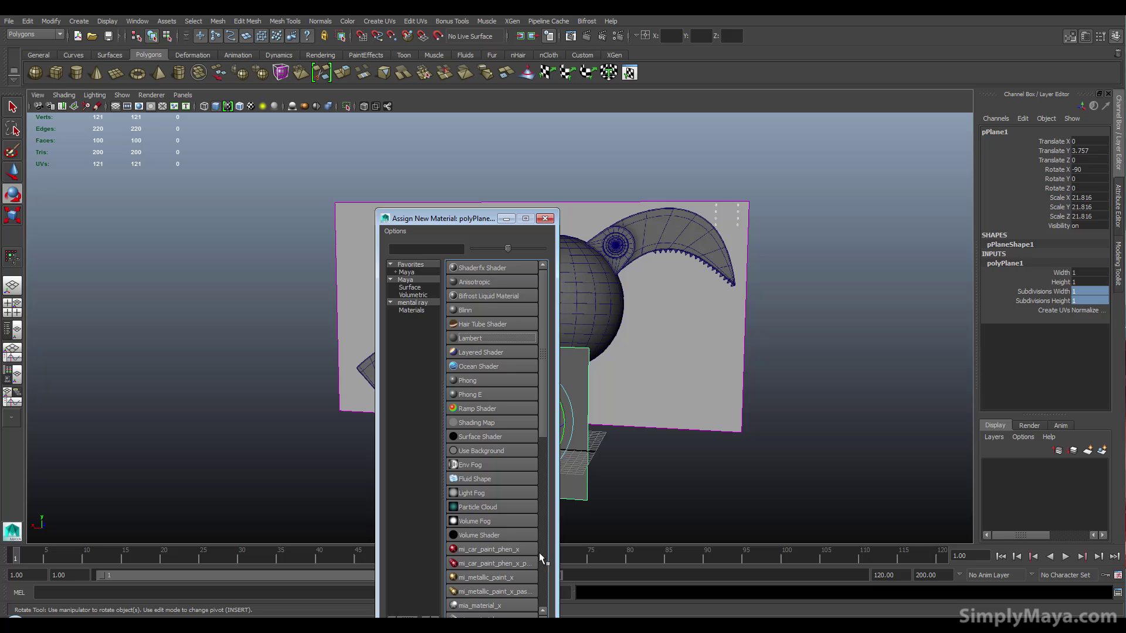
click(459, 339)
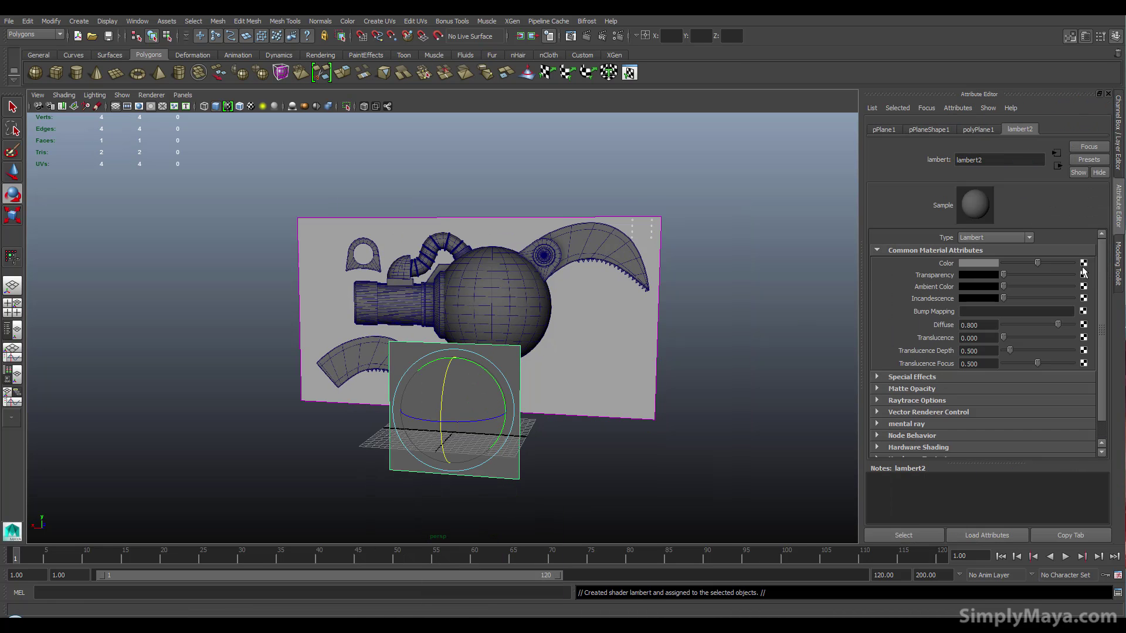
Step: Map the Lambert's Color to a File texture loading claw_image.jpg from the images folder
click(1083, 263)
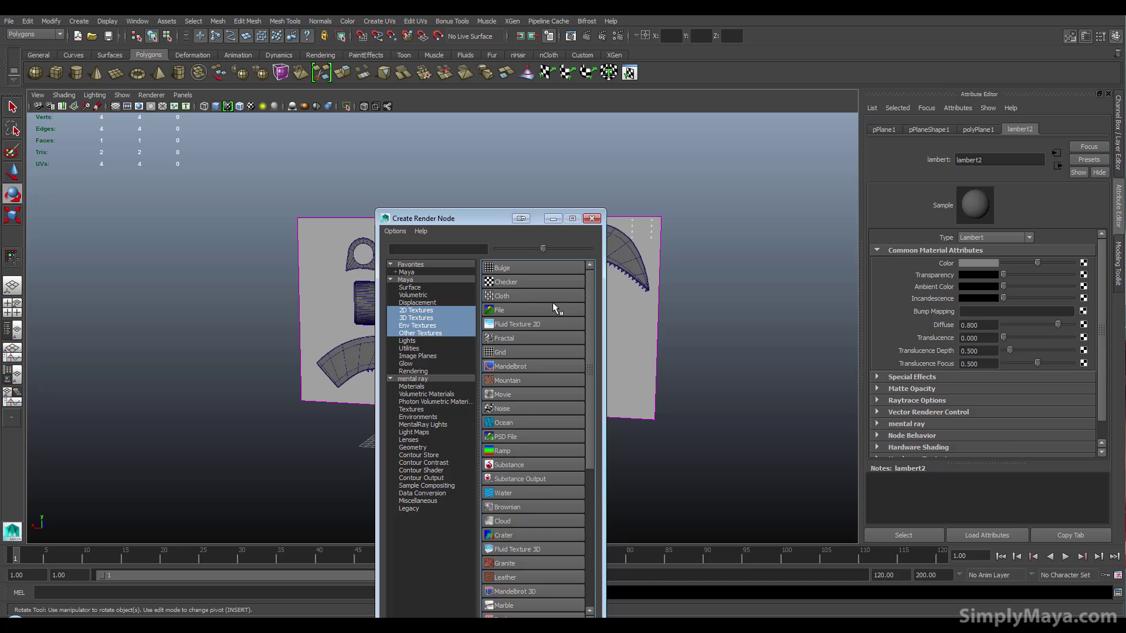
click(553, 238)
click(1090, 296)
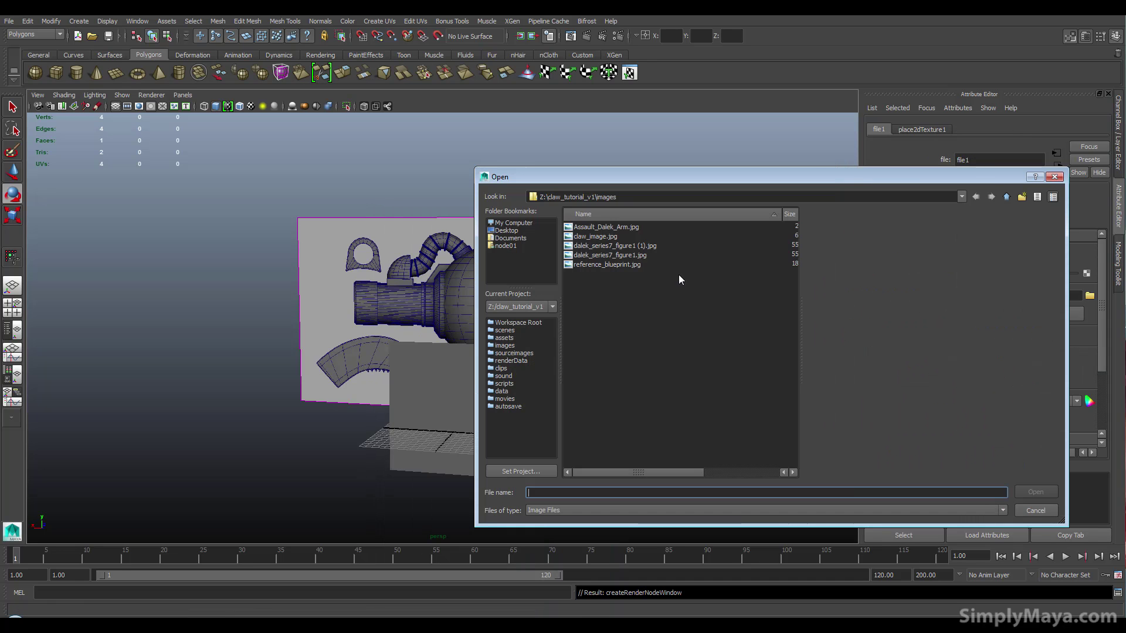
click(611, 237)
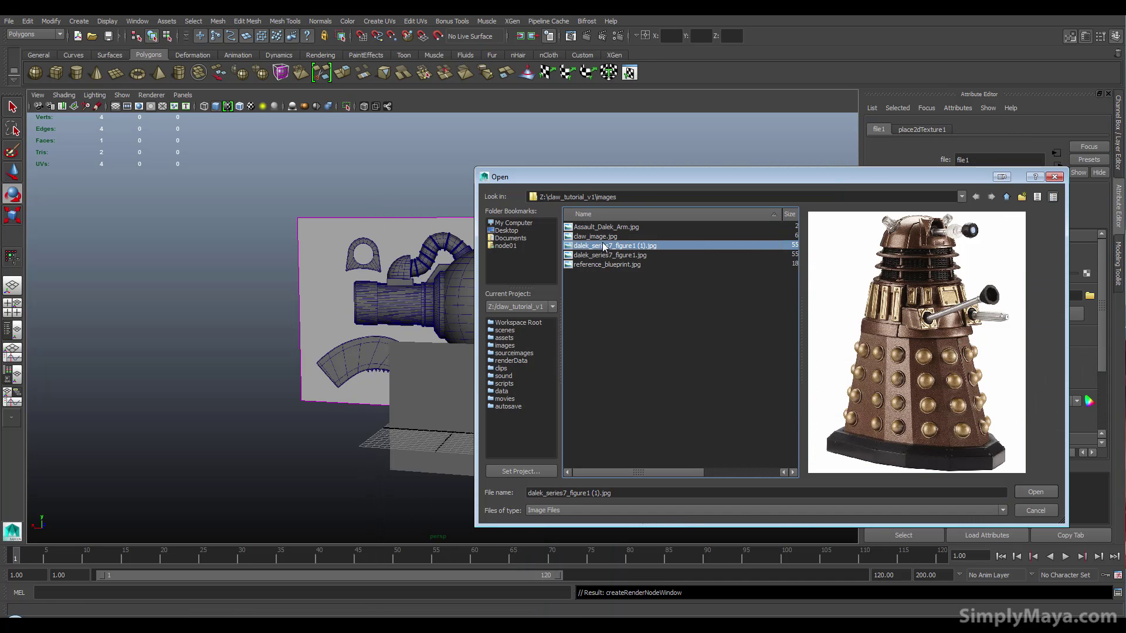
click(604, 255)
click(659, 264)
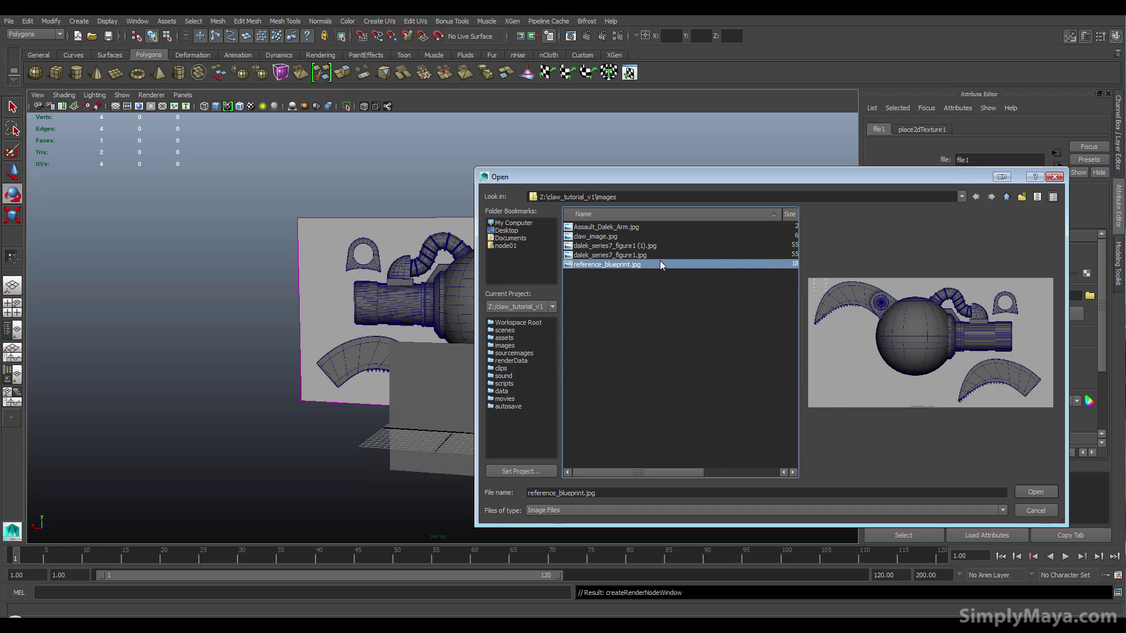
click(615, 237)
click(1031, 492)
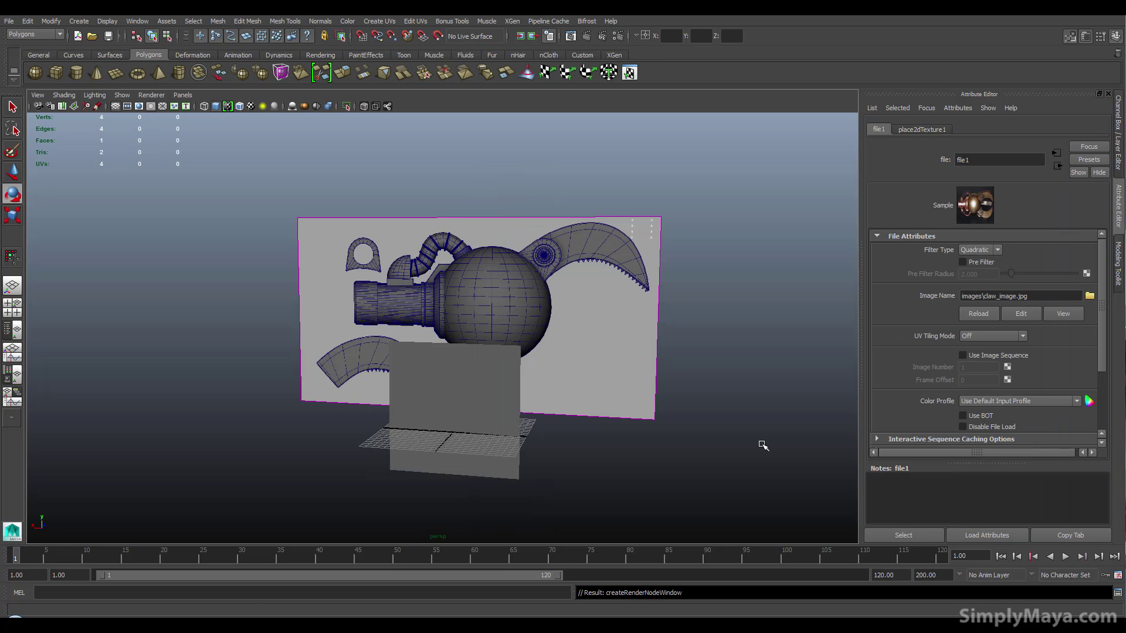
Step: Switch the viewport to textured shading and adjust lighting so the claw texture displays
alt+drag(613, 395, 533, 368)
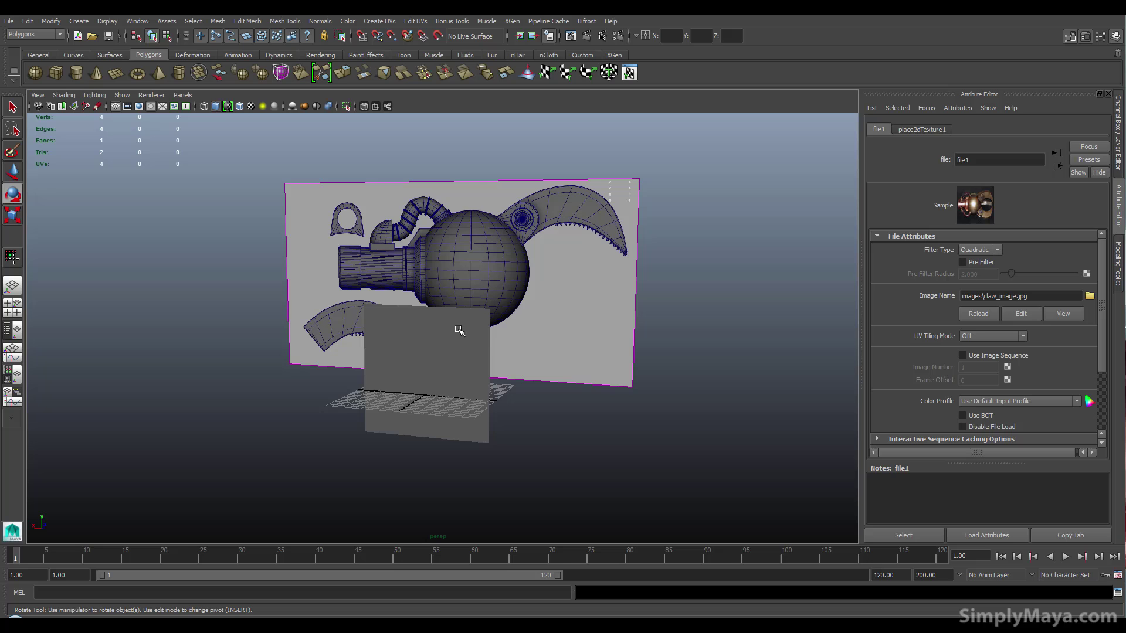
key(6)
alt+drag(473, 308, 448, 296)
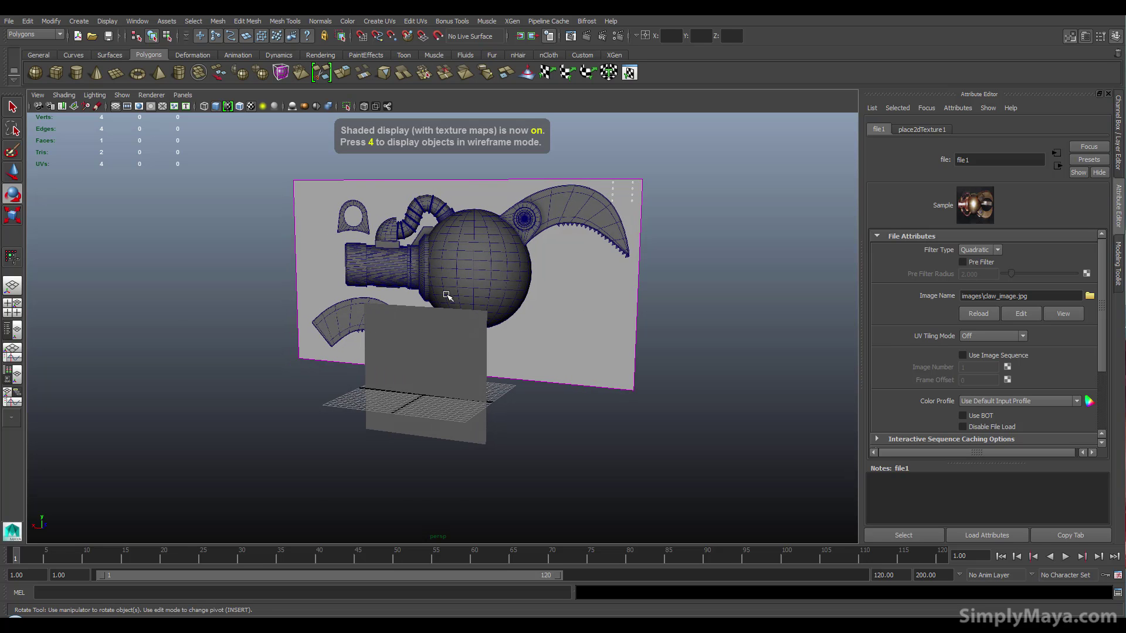
click(94, 95)
click(114, 188)
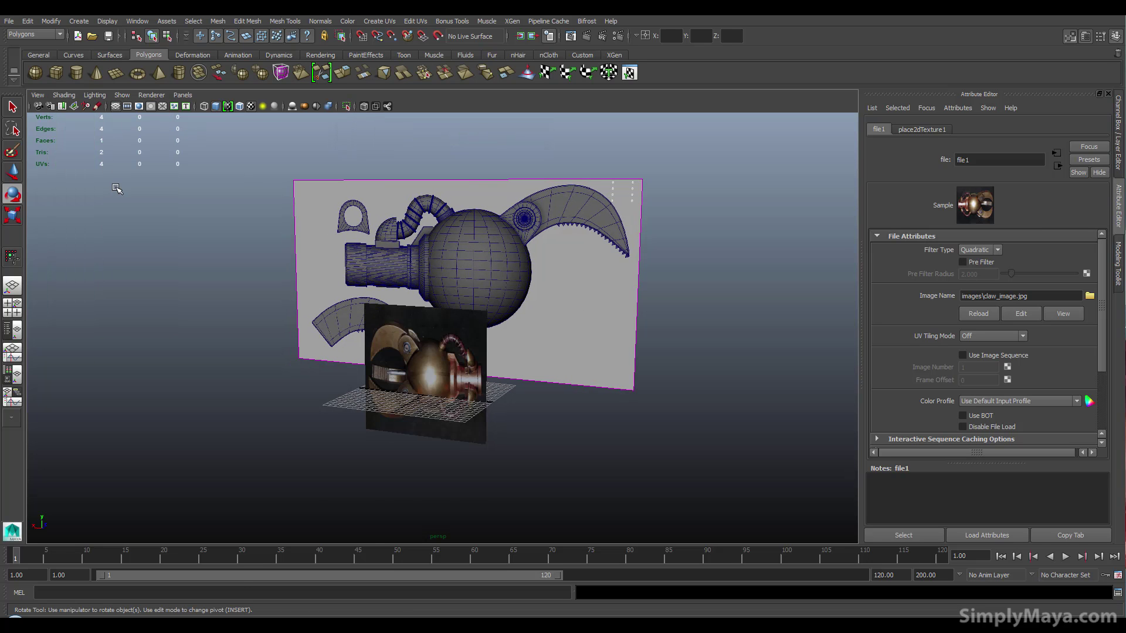
alt+middle_drag(347, 324, 299, 265)
Step: Stretch the textured photo plane wider in X to about 30.567 against 21.816
click(361, 278)
key(w)
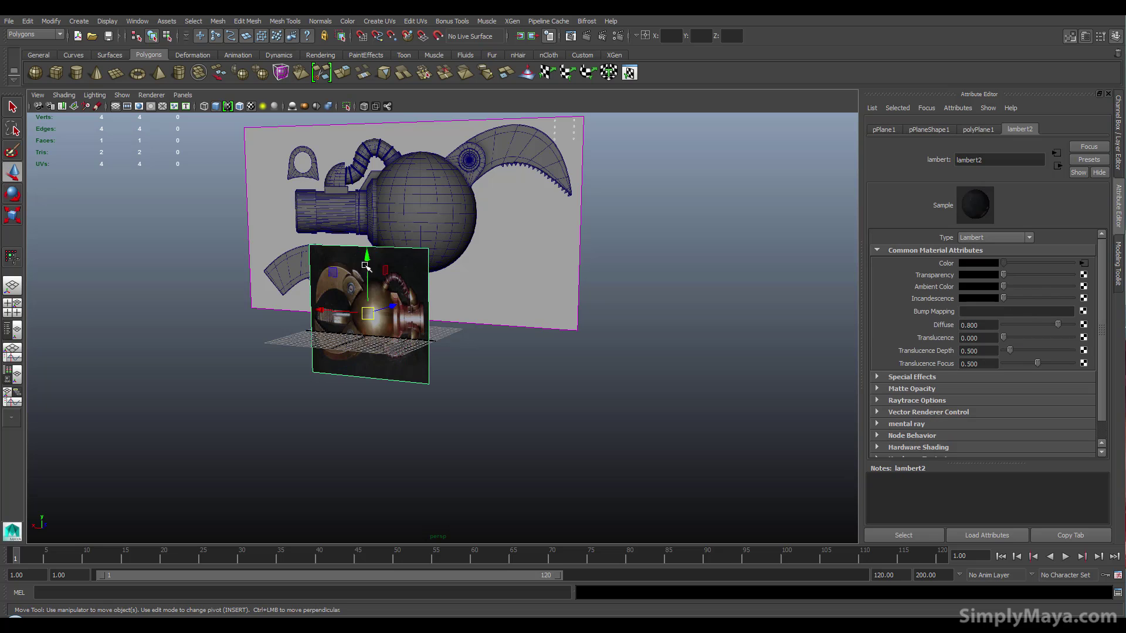
alt+drag(366, 266, 400, 261)
key(r)
drag(326, 268, 305, 272)
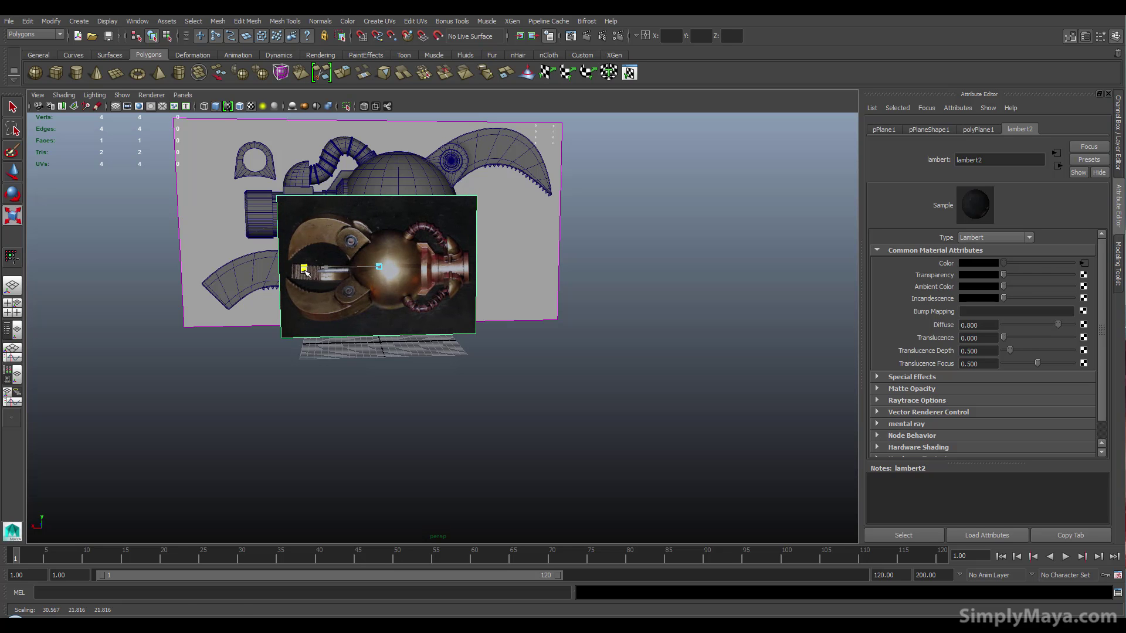
alt+drag(349, 293, 337, 218)
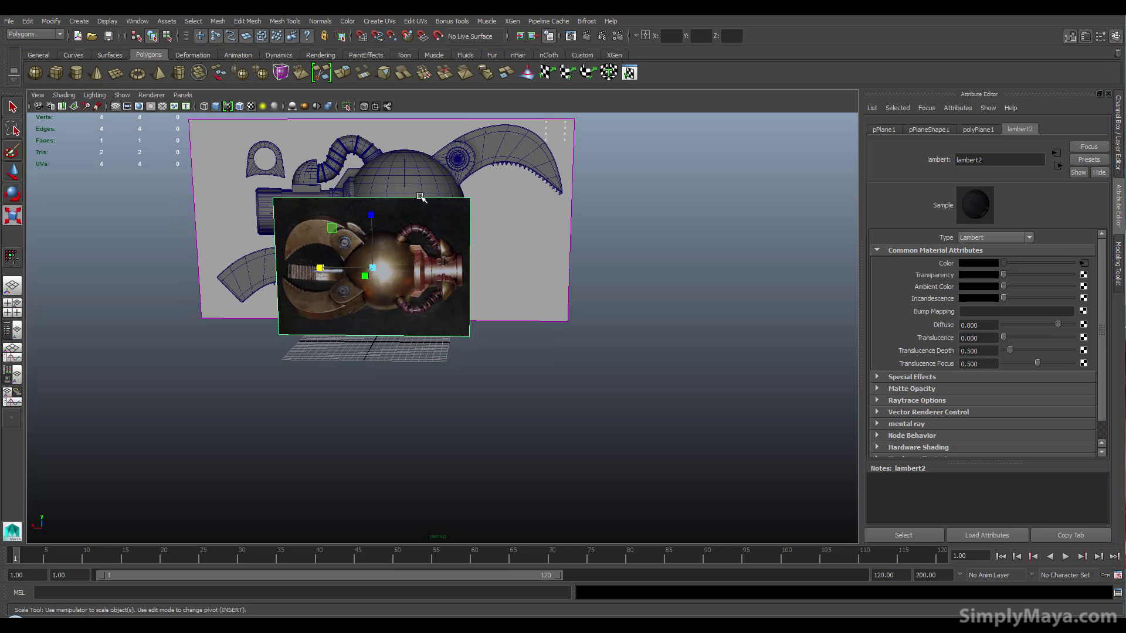
Step: View claw_image.jpg at full 600x430 size in FCheck from the file node, then close the preview
click(1083, 264)
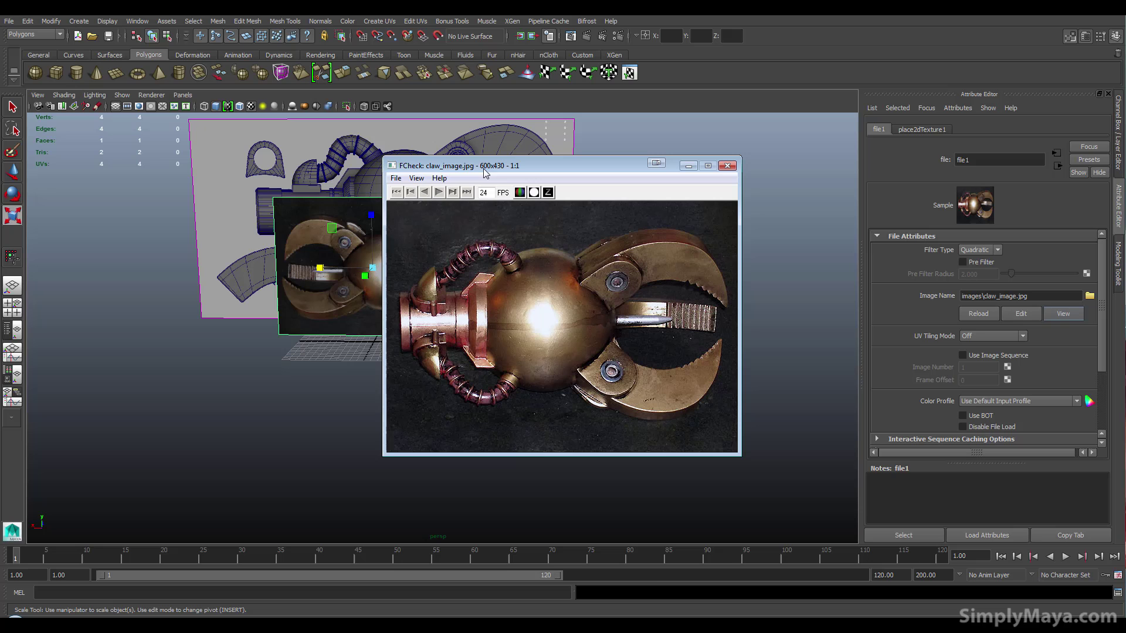
click(687, 166)
click(498, 214)
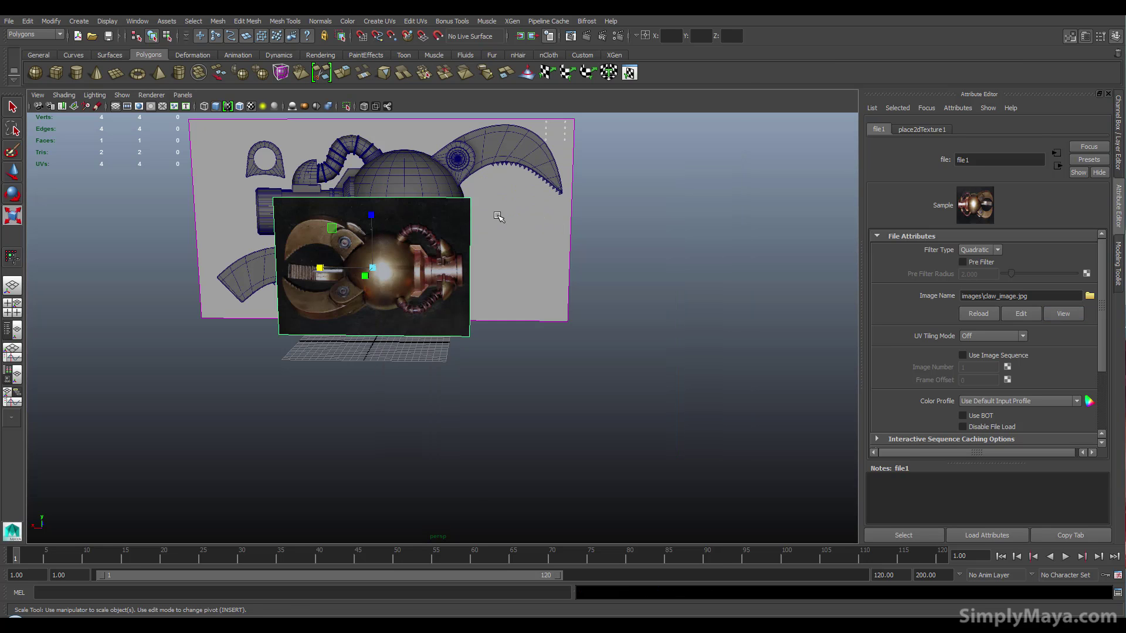
Step: Set the plane's Scale X to 60 and Scale Z to 43, then shrink it uniformly toward the blueprint's size
click(1120, 146)
click(1097, 198)
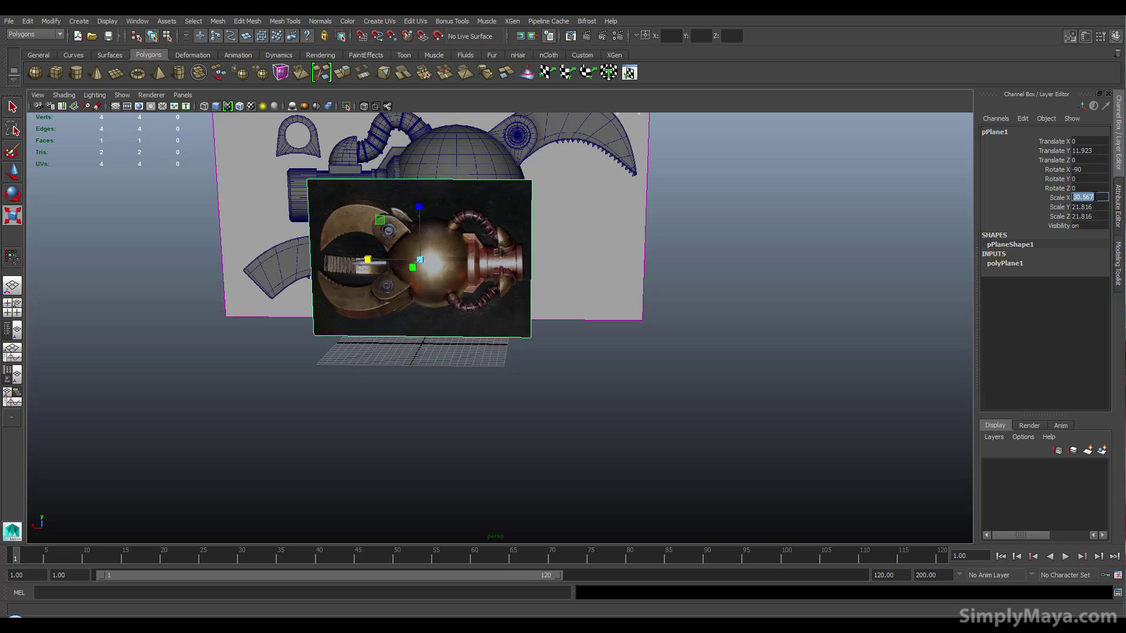
text(6)
double_click(1083, 196)
click(1100, 217)
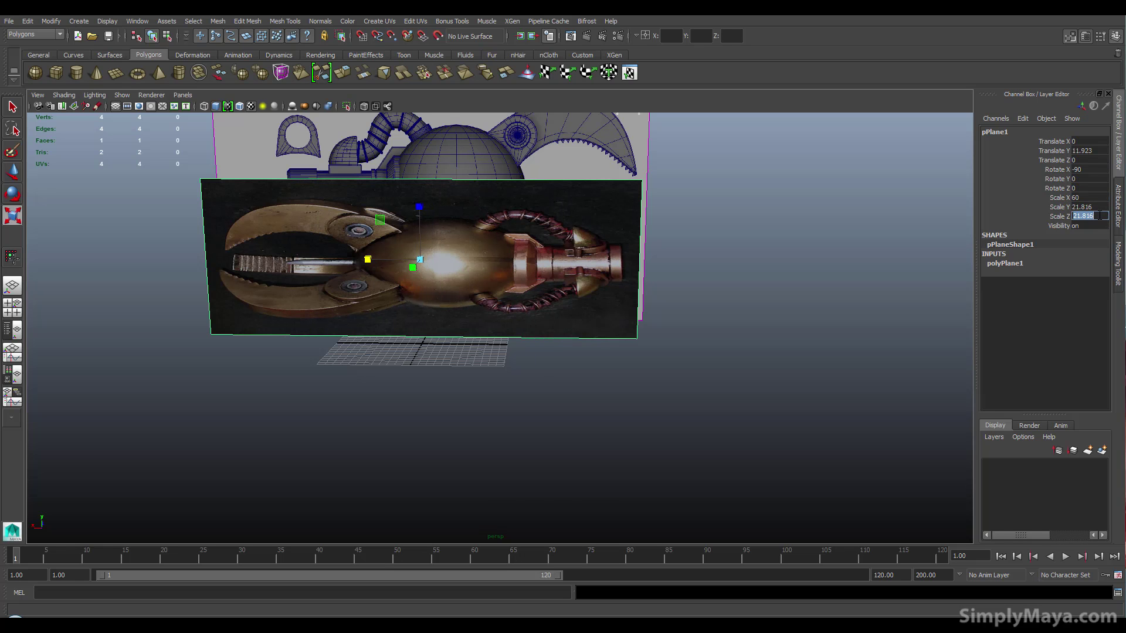
text(43)
key(Return)
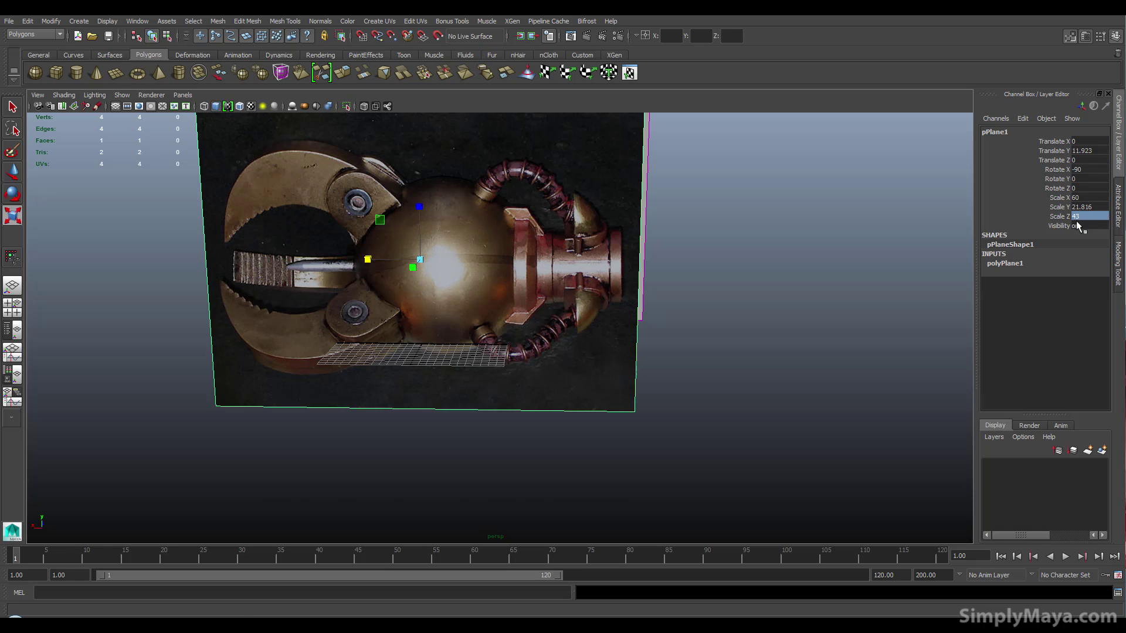
scroll(440, 273, down, 3)
drag(439, 272, 427, 302)
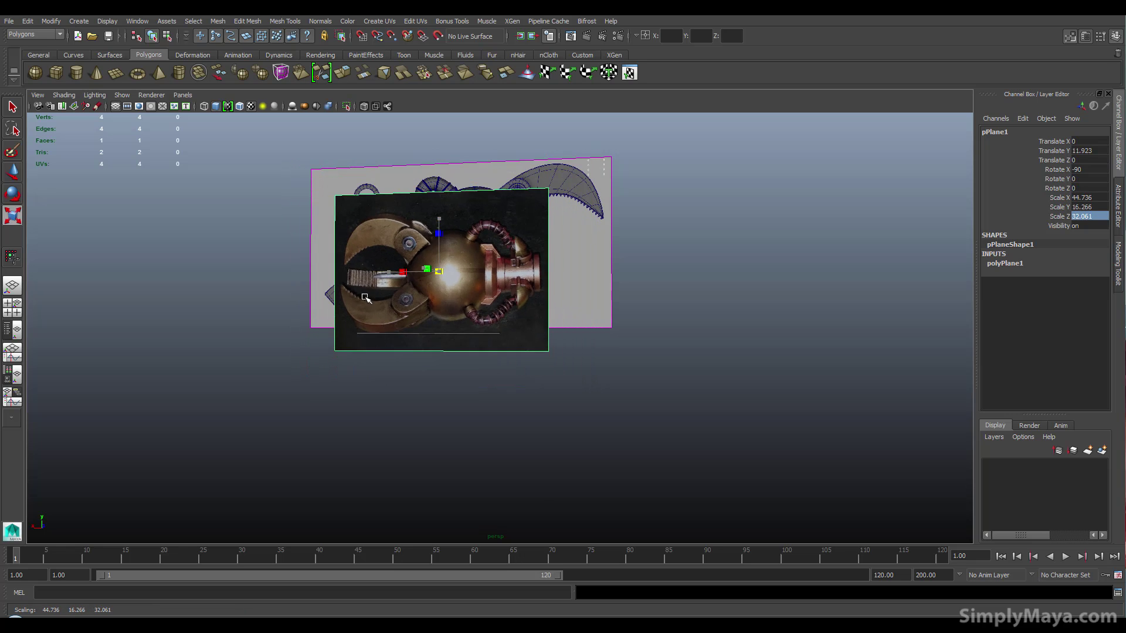
alt+middle_drag(428, 302, 461, 364)
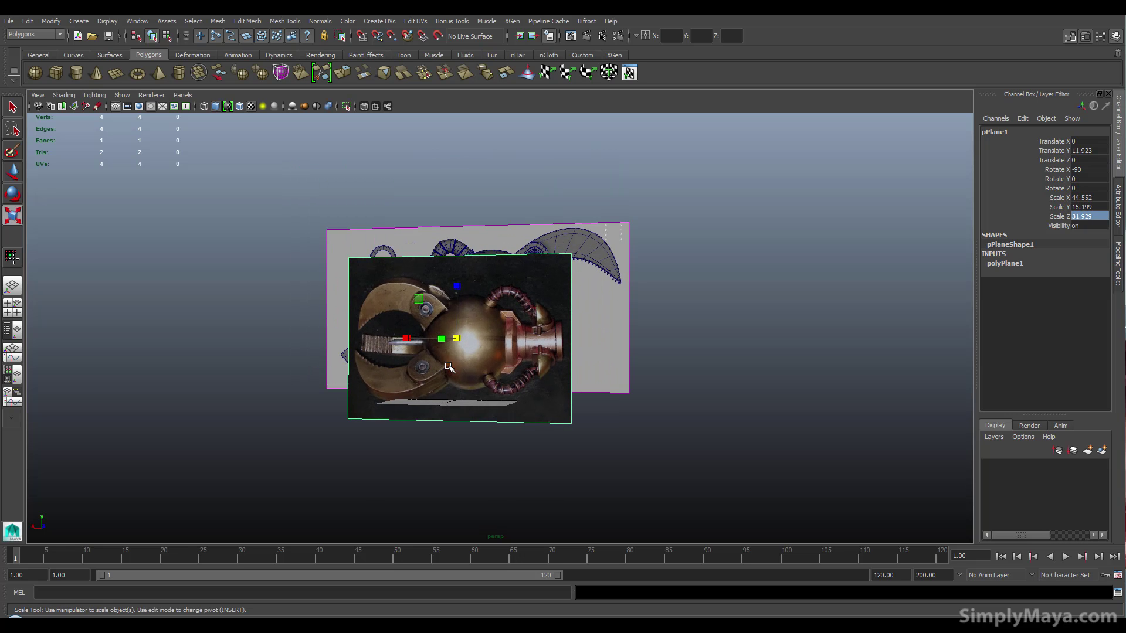
Step: Move the photo plane far left and higher, then rotate it around its vertical axis
key(w)
drag(411, 343, 65, 342)
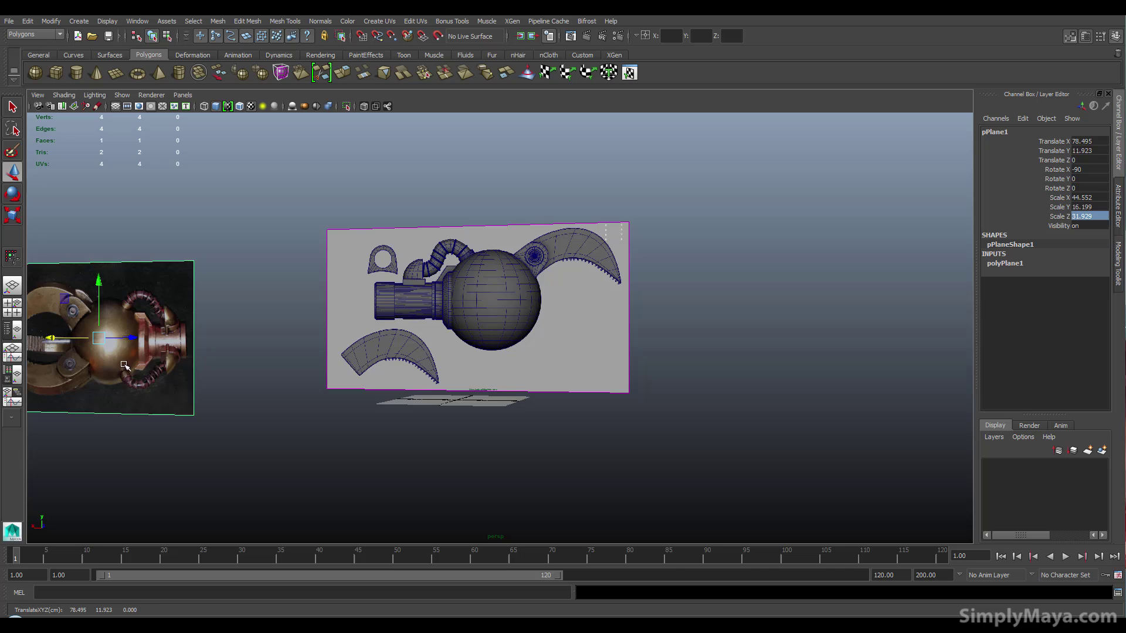
alt+middle_drag(155, 385, 429, 391)
drag(368, 323, 366, 291)
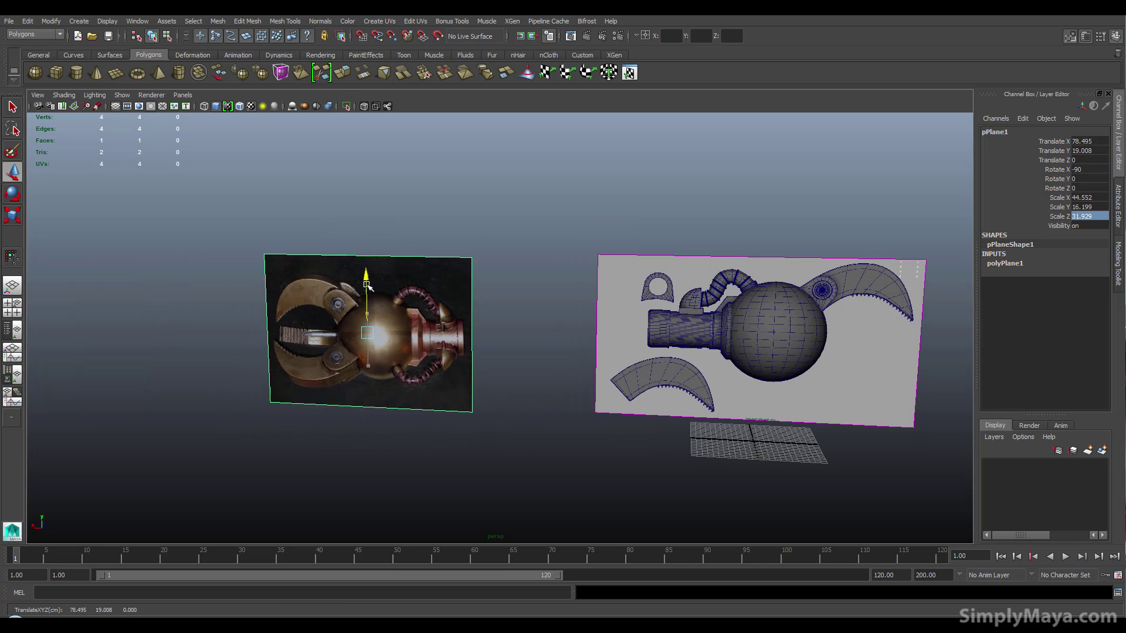
alt+middle_drag(478, 324, 314, 345)
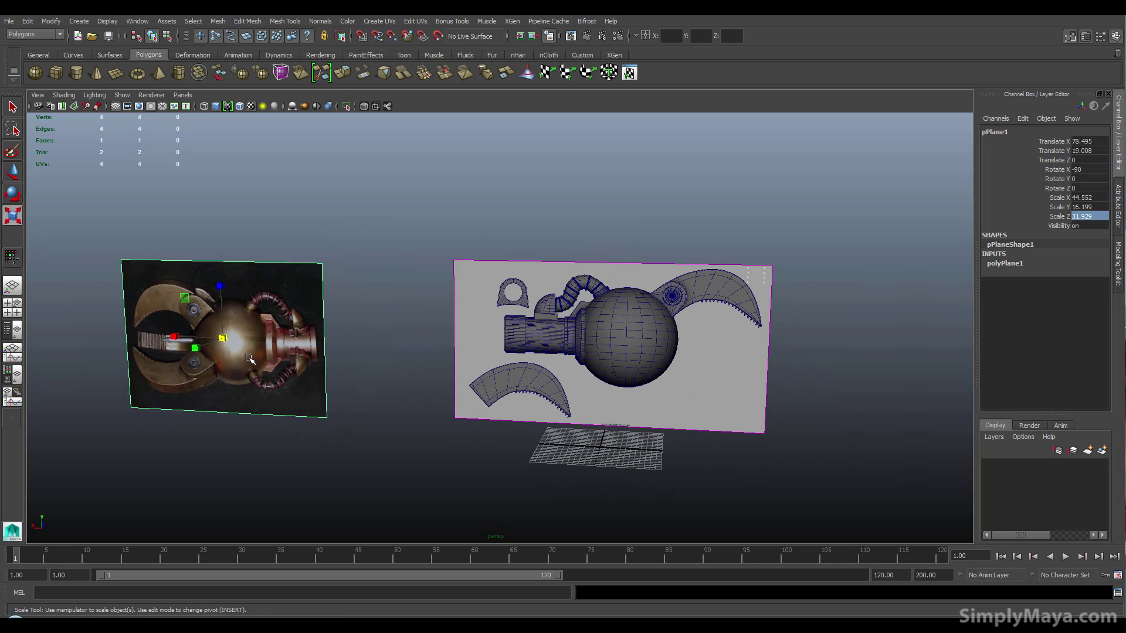
key(e)
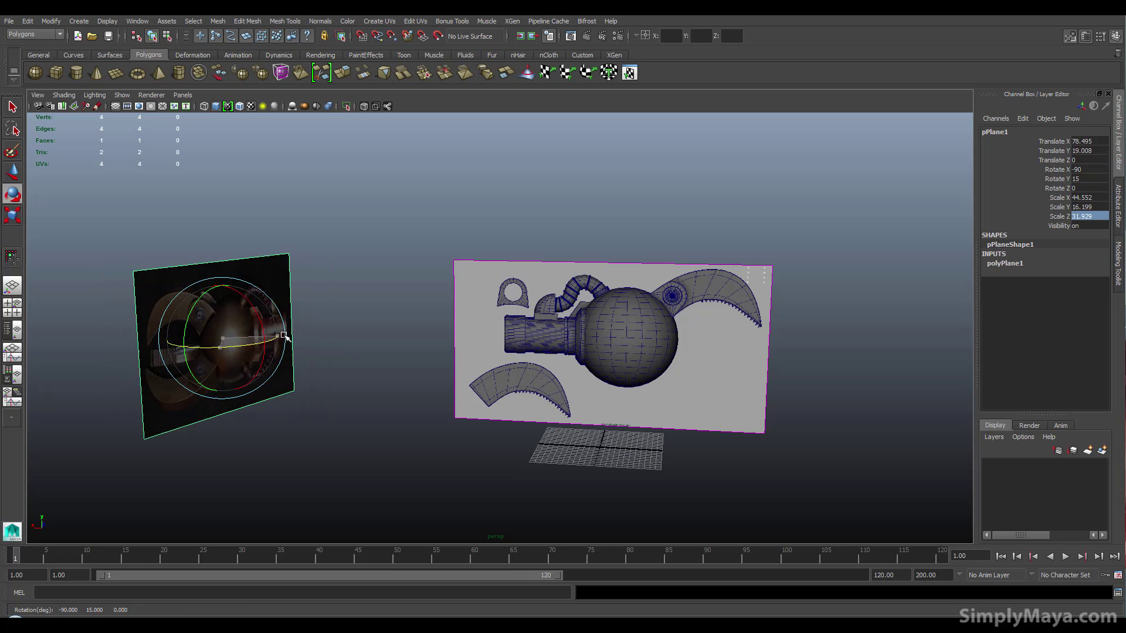
drag(220, 348, 289, 334)
click(372, 394)
Step: Shift the blueprint image plane imagePlane1 forward along Z
mouse_move(373, 395)
alt+mouse_down()
mouse_move(302, 389)
mouse_move(264, 305)
alt+mouse_up()
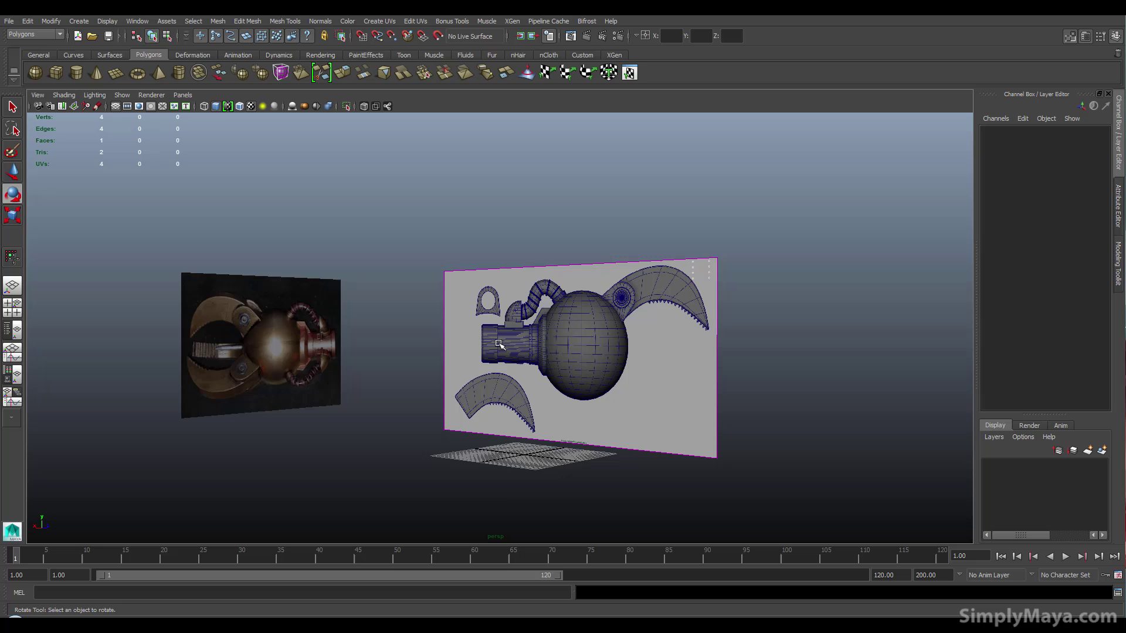
alt+drag(500, 344, 428, 245)
click(491, 291)
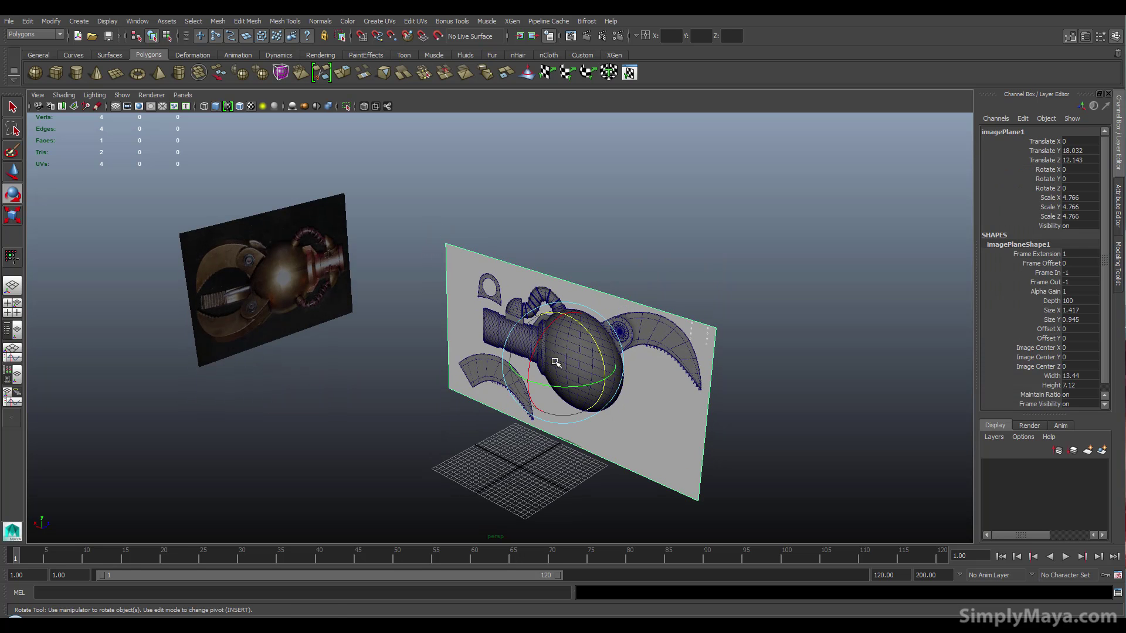
key(w)
mouse_move(586, 350)
mouse_down()
mouse_move(701, 314)
mouse_move(648, 383)
mouse_up()
click(648, 382)
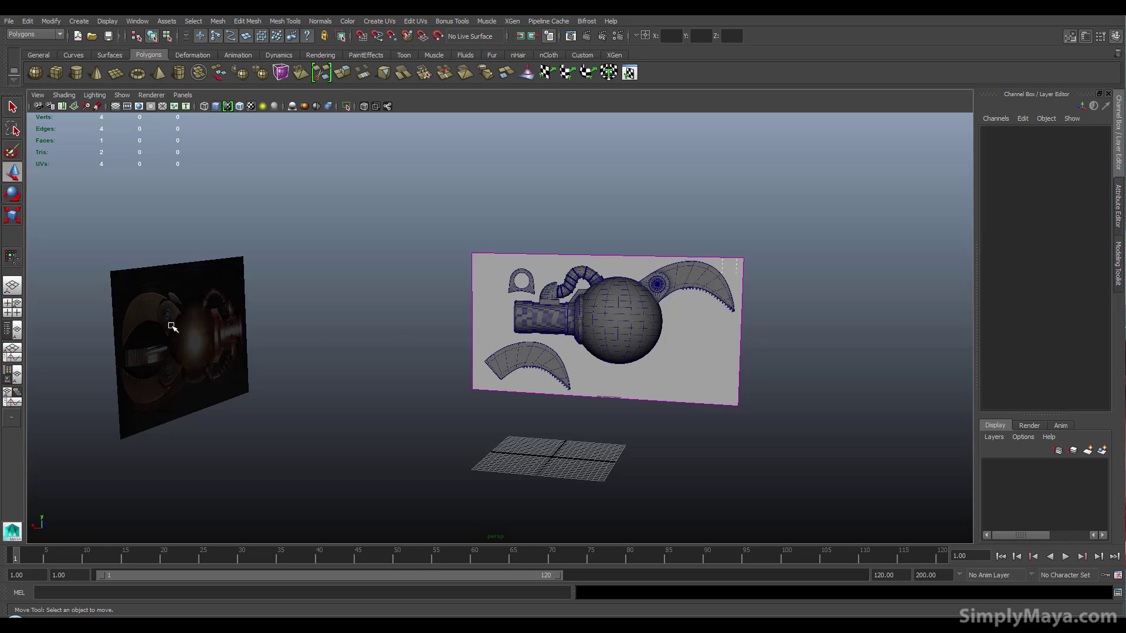
Step: Create a new display layer, layer1, containing the selected photo plane
click(235, 340)
mouse_move(398, 364)
alt+mouse_down()
mouse_move(325, 372)
mouse_move(267, 357)
alt+mouse_up()
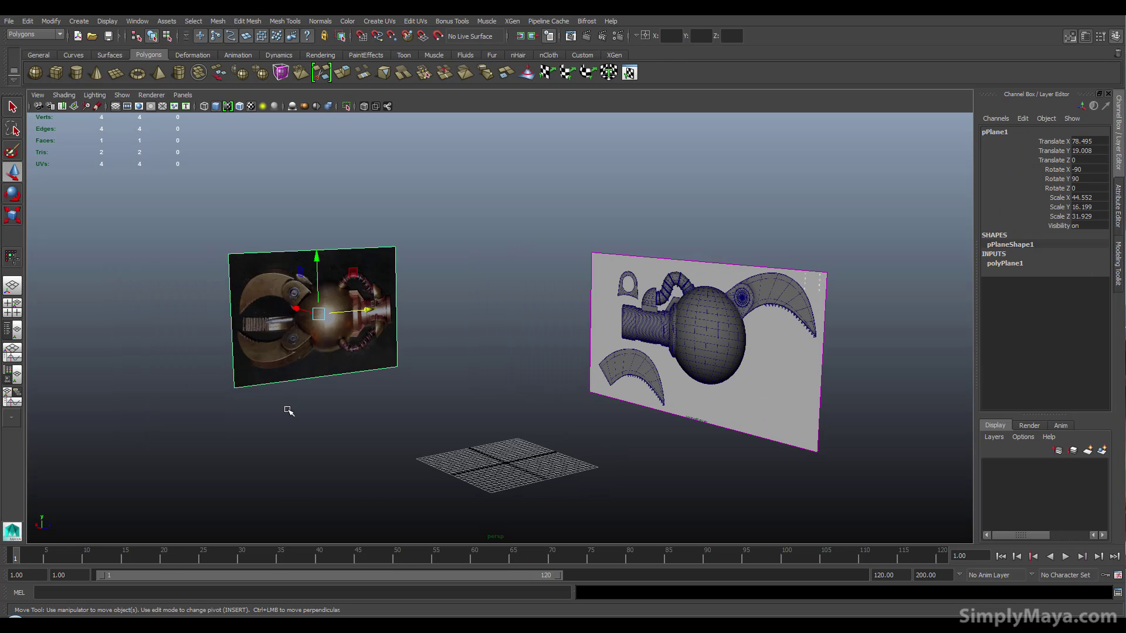
click(285, 409)
click(285, 358)
click(1102, 449)
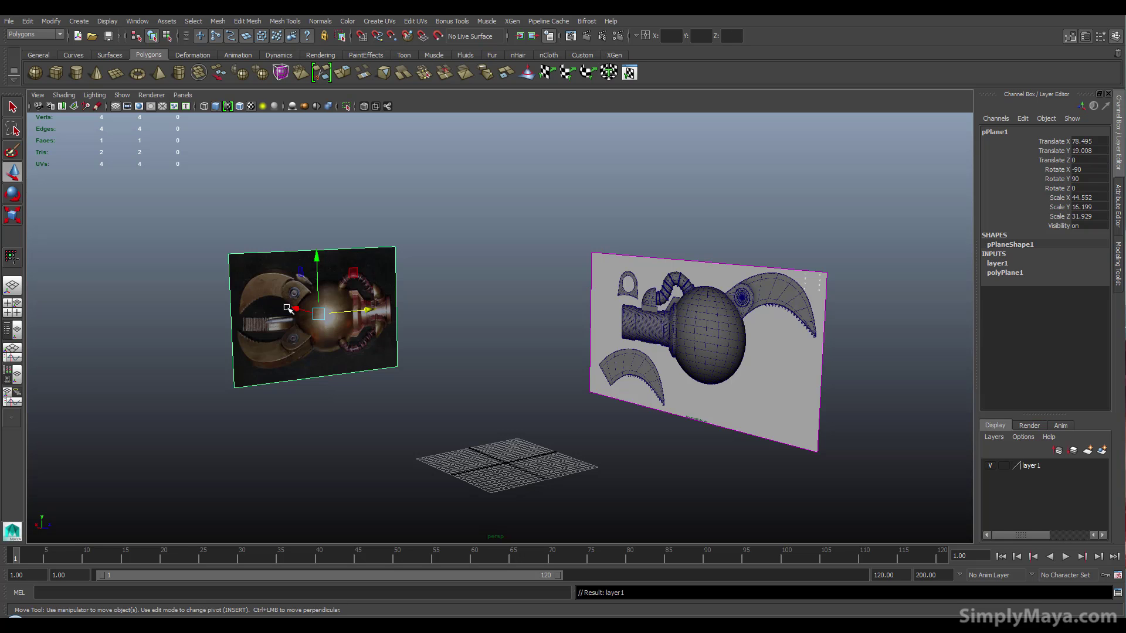
Step: Set layer1's display type to reference (R) and confirm the photo plane can't be selected
click(1003, 465)
click(1003, 464)
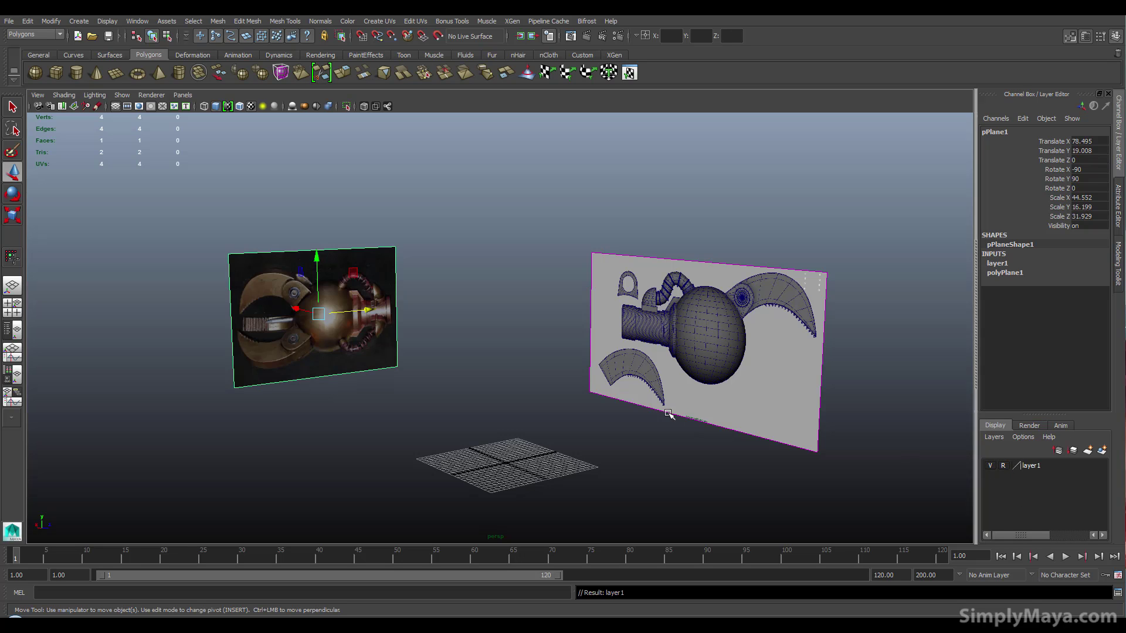
click(317, 250)
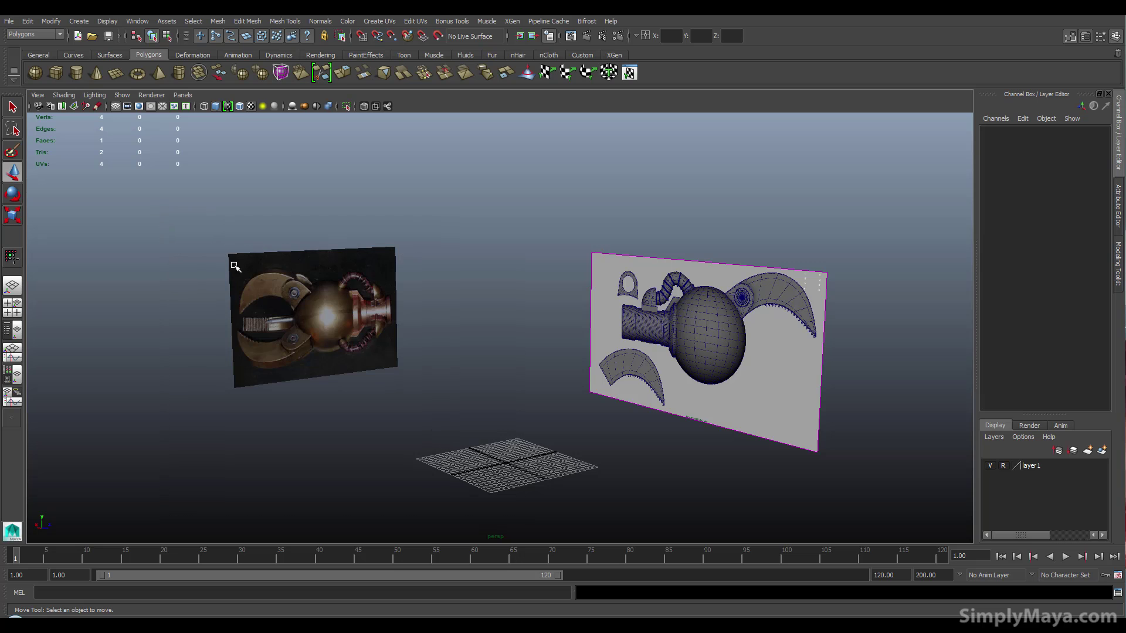
drag(373, 276, 510, 396)
scroll(407, 405, down, 2)
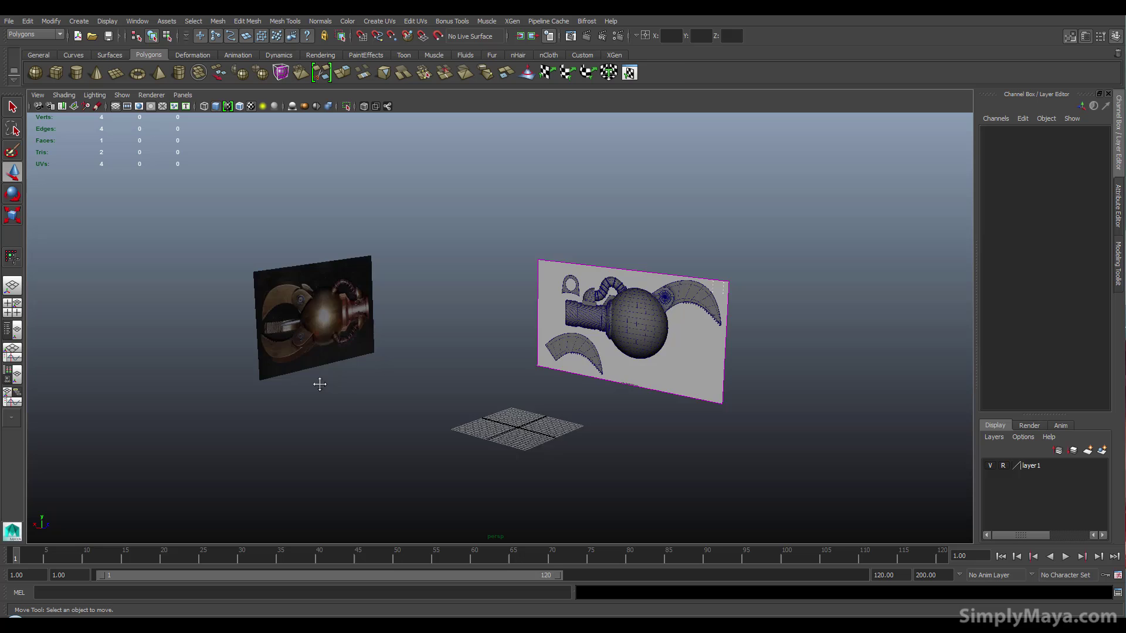
alt+drag(383, 424, 284, 410)
alt+right_drag(285, 409, 556, 324)
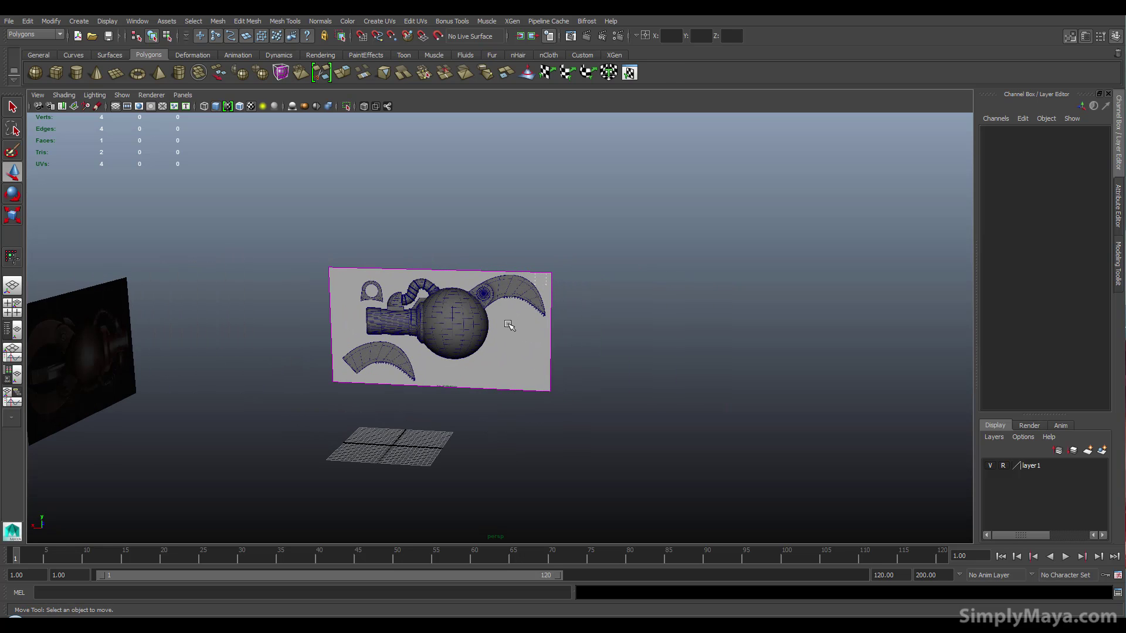
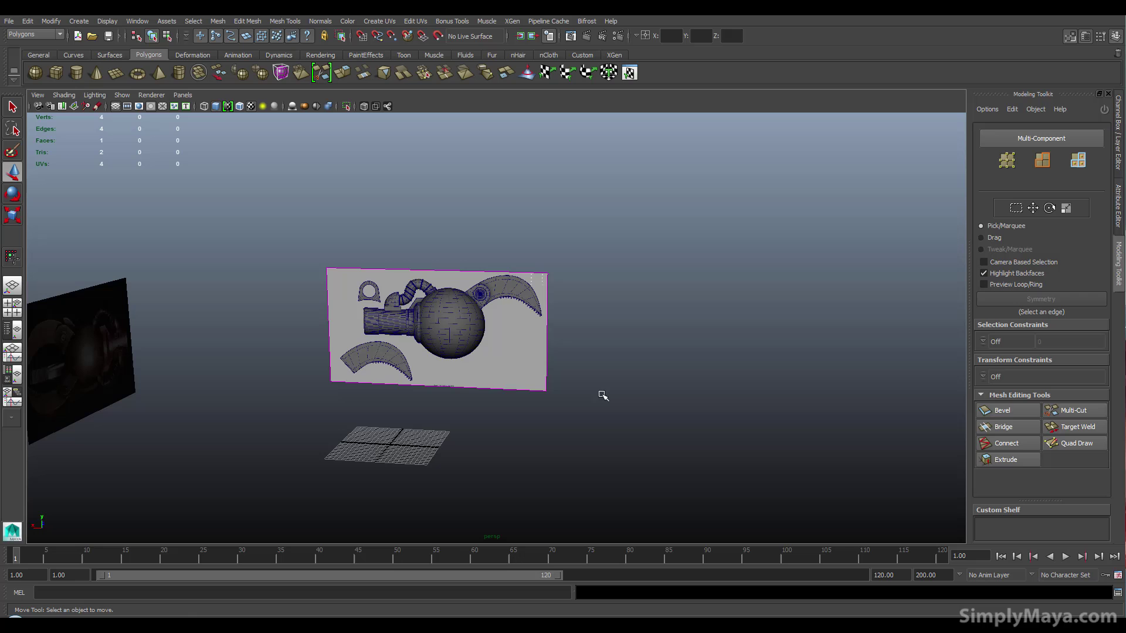
Step: Switch to the four-view layout, frame the reference model in the front view and select it
alt+drag(375, 383, 464, 406)
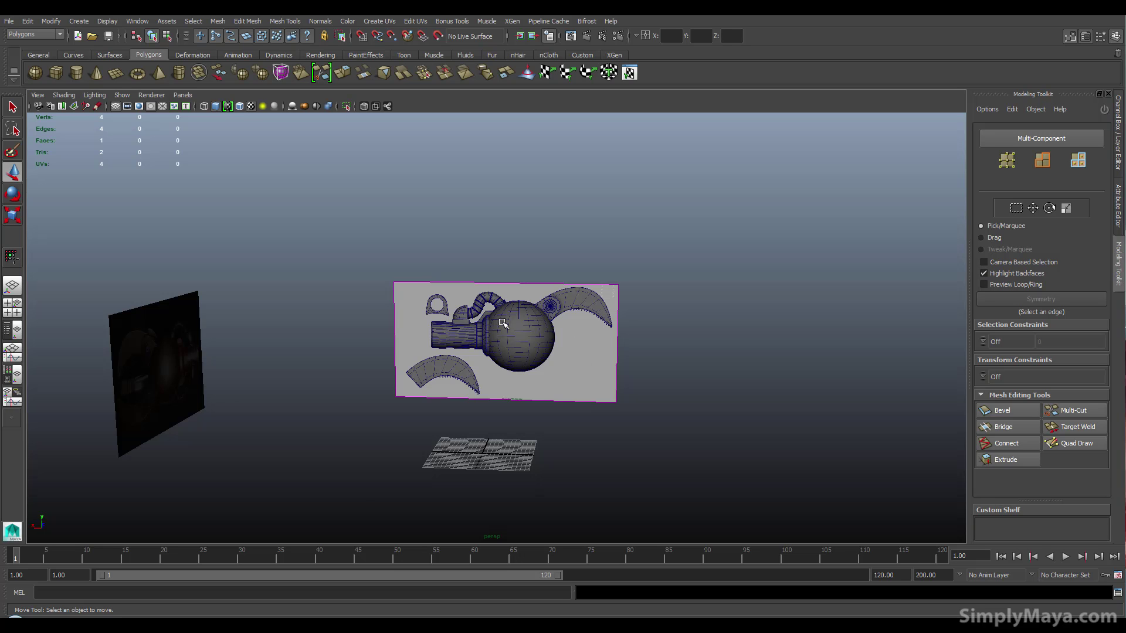
key(space)
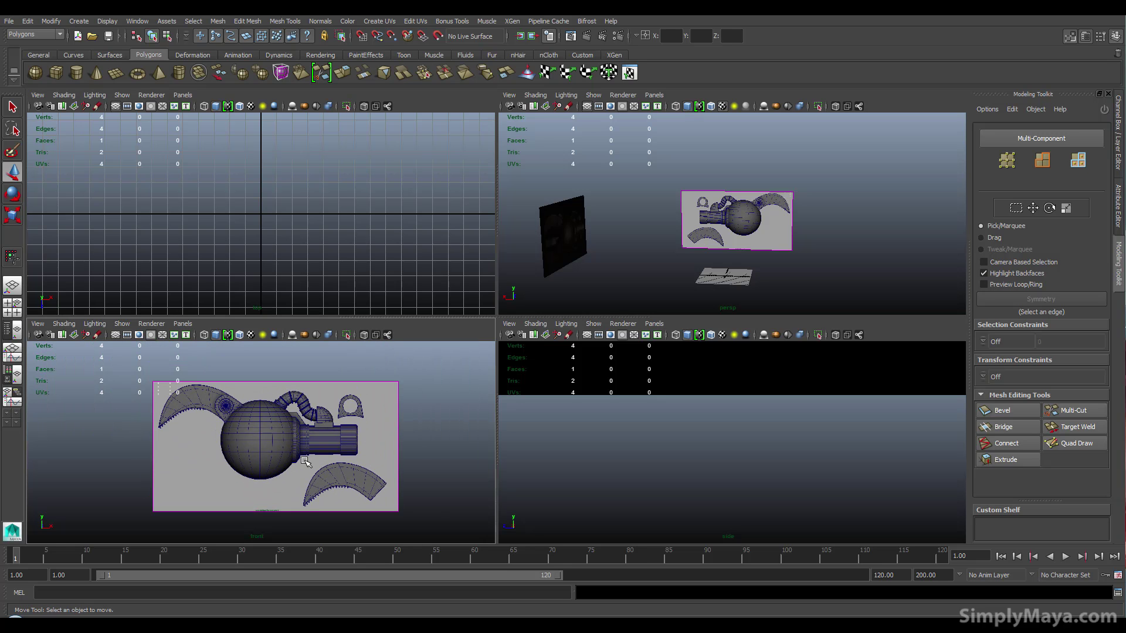
mouse_move(304, 462)
alt+right_down()
mouse_move(351, 451)
mouse_move(323, 447)
alt+right_up()
scroll(323, 427, down, 1)
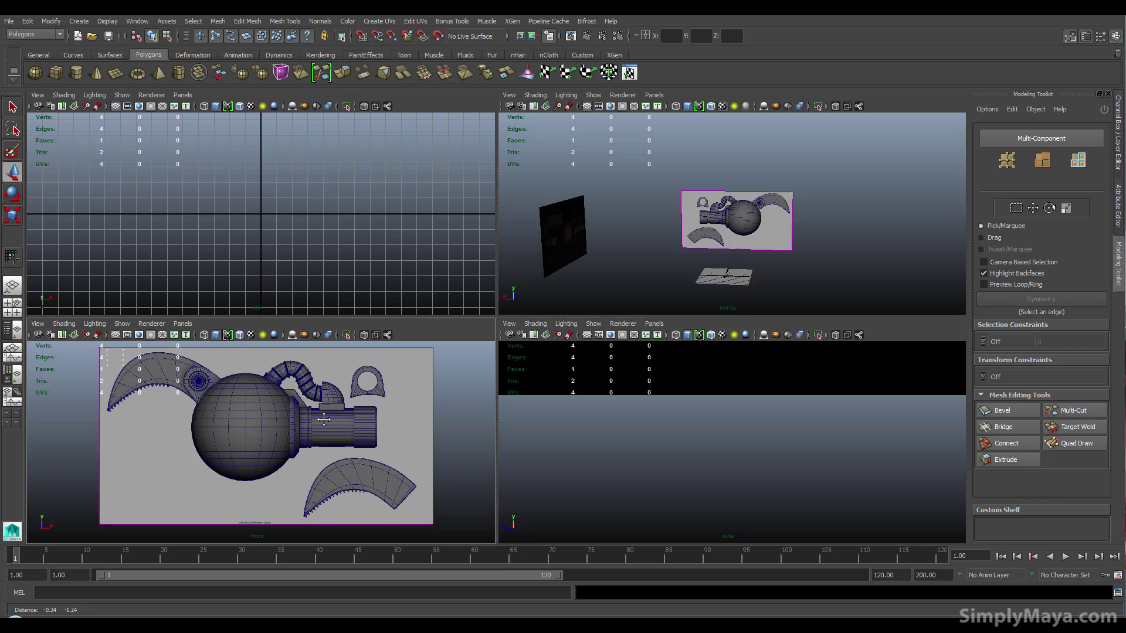
click(276, 413)
Step: Rotate the reference model about 105° on Y so the cannon points left, then maximize the front view and deselect
key(e)
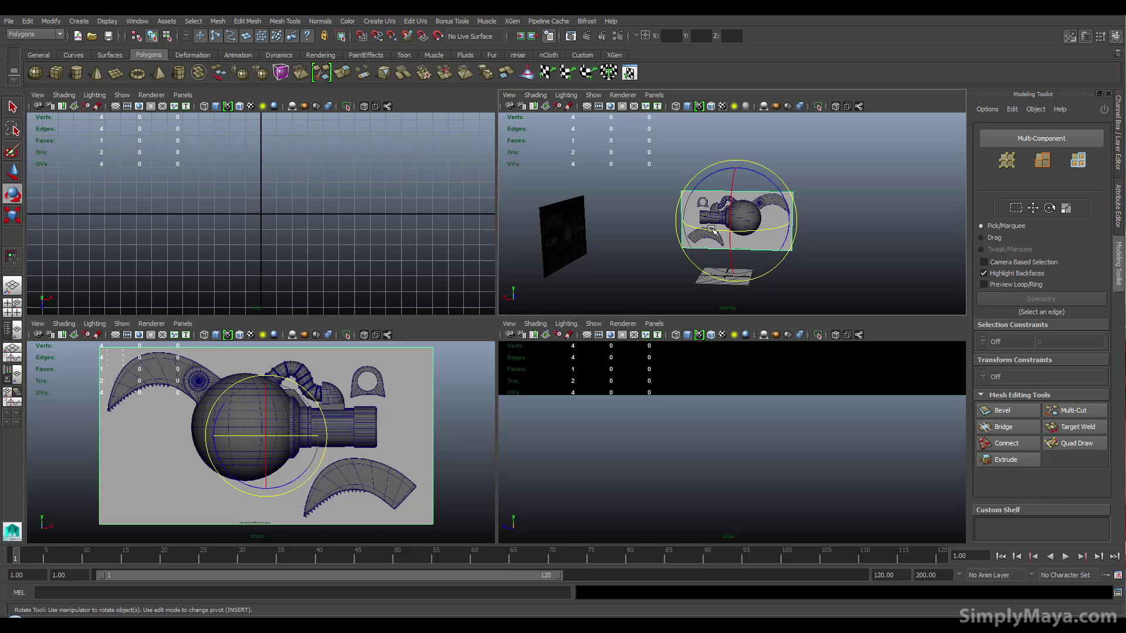
mouse_move(708, 230)
mouse_down()
mouse_move(777, 231)
mouse_move(769, 232)
mouse_up()
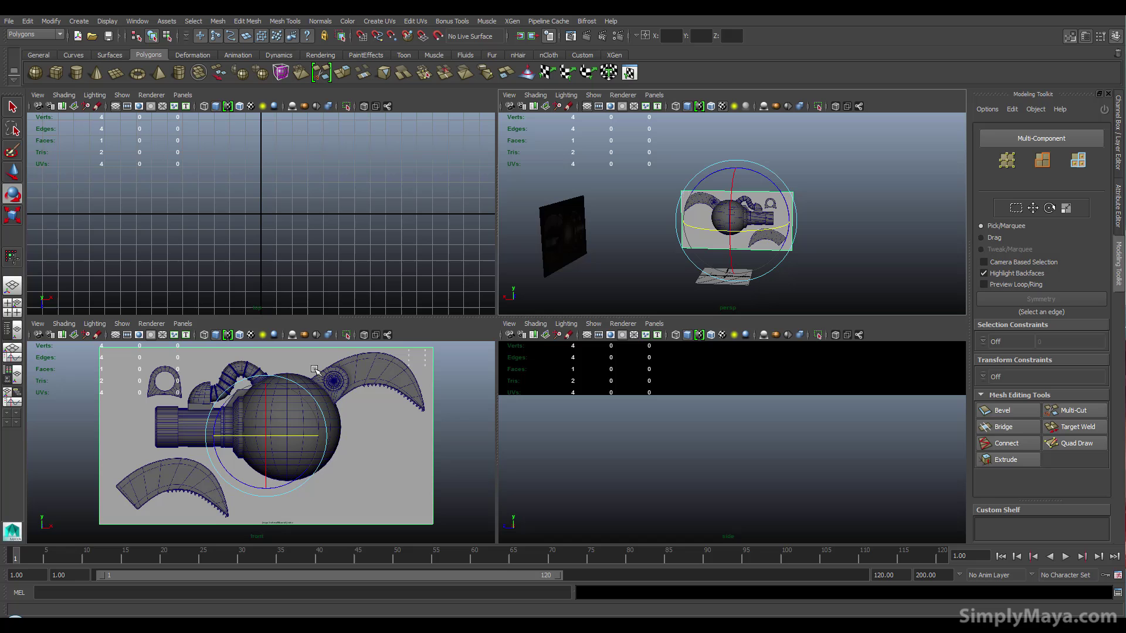
drag(299, 411, 127, 433)
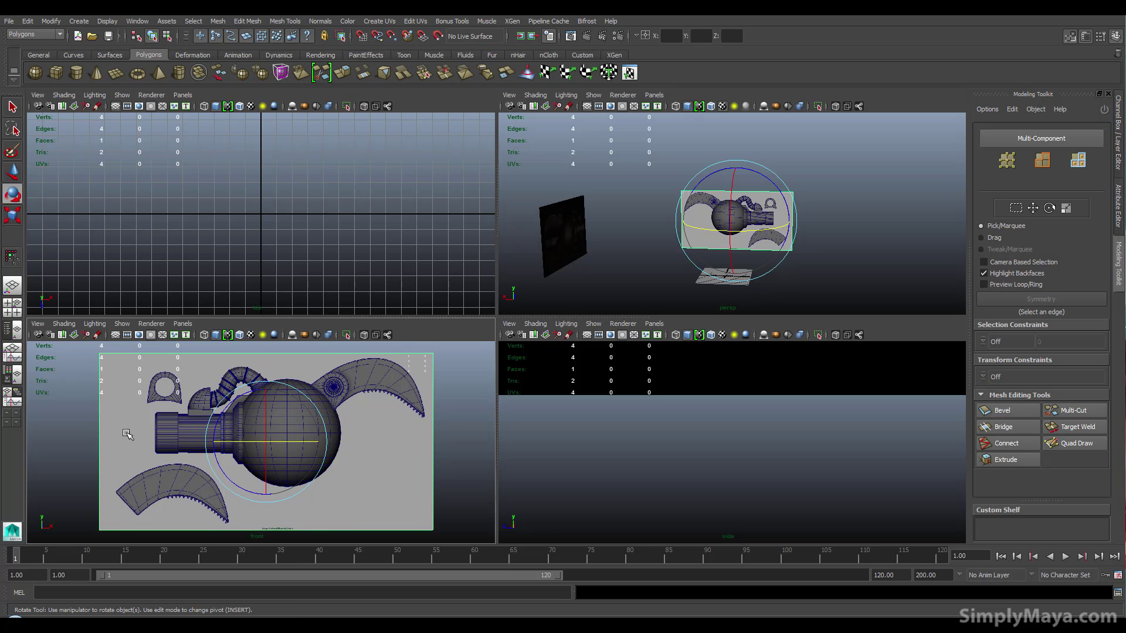
key(space)
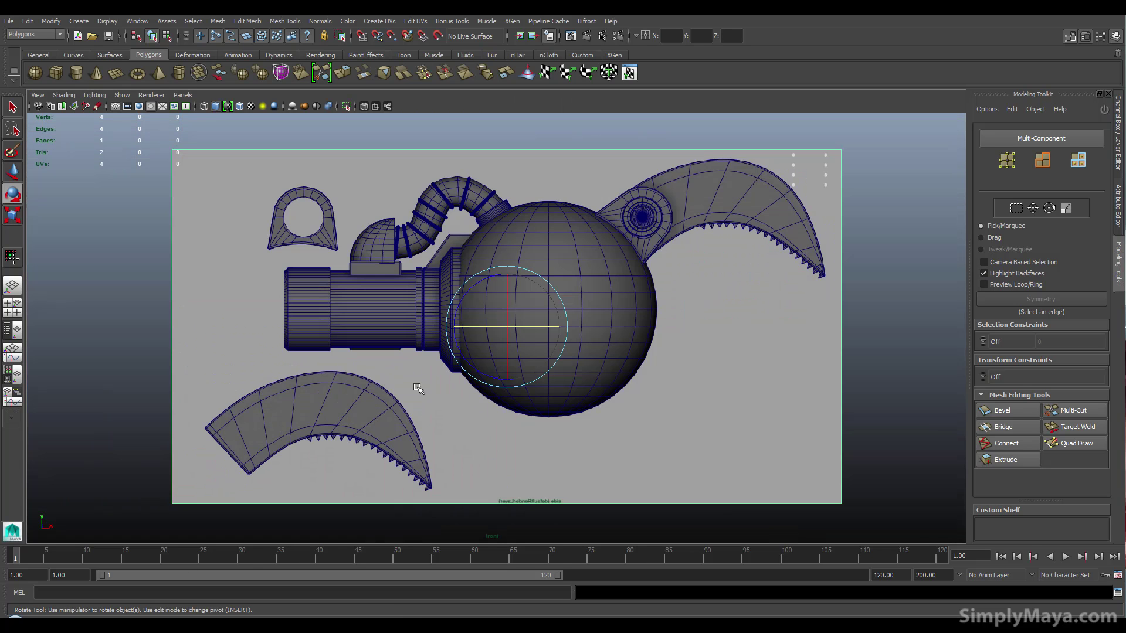
scroll(517, 319, up, 2)
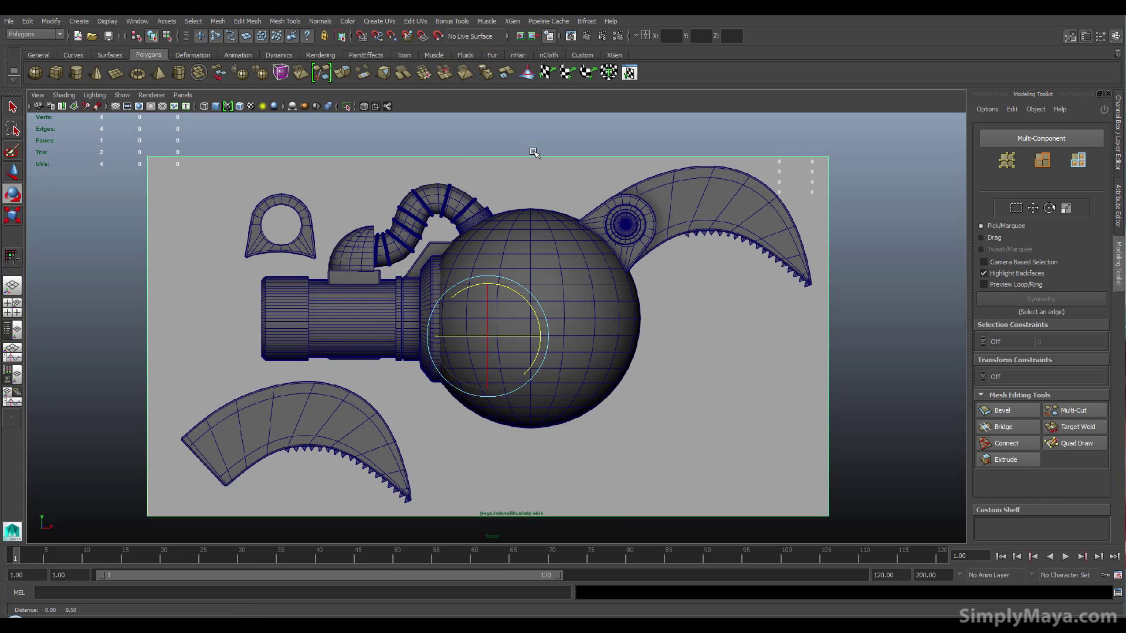
click(530, 155)
scroll(568, 259, up, 1)
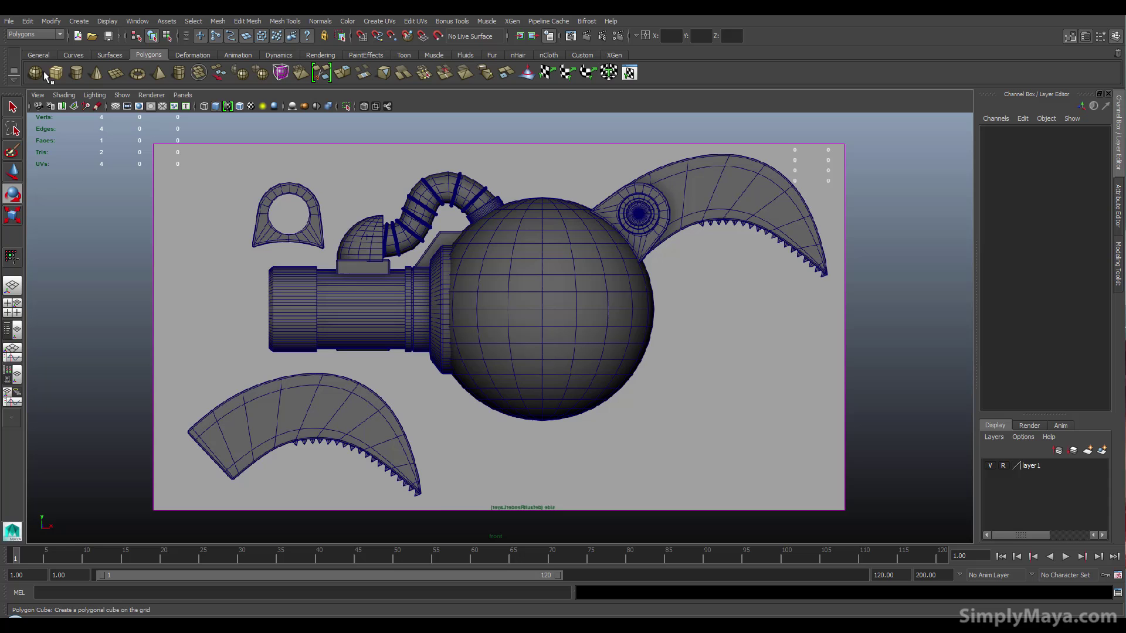
Step: Create a polygon sphere and move it up onto the centre of the reference ball
click(14, 194)
key(w)
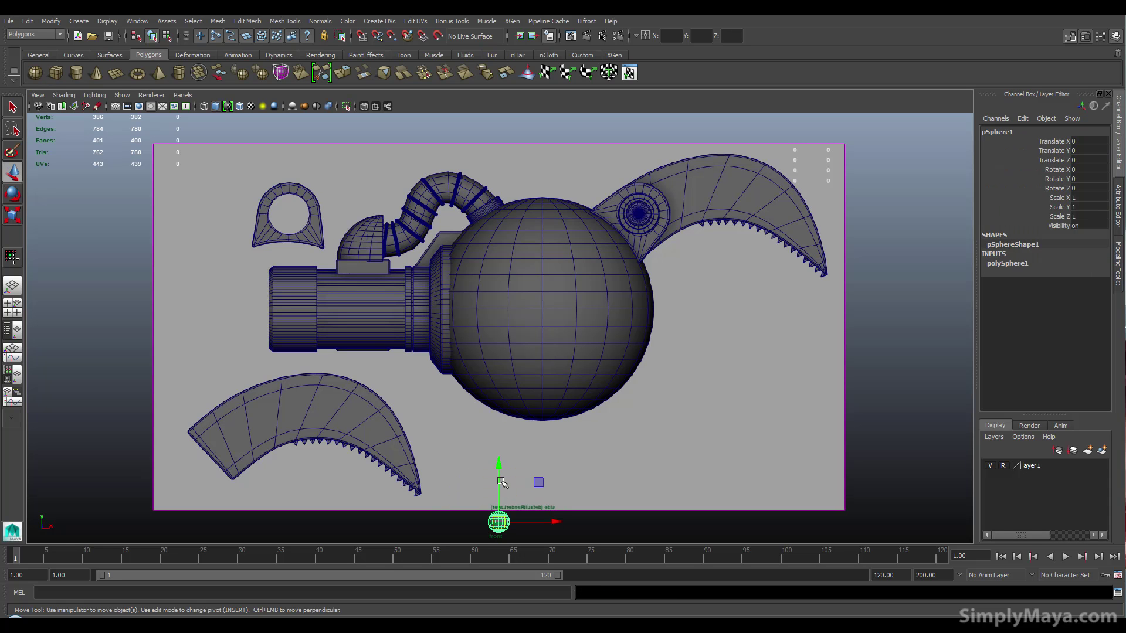
drag(498, 466, 498, 234)
drag(553, 290, 594, 290)
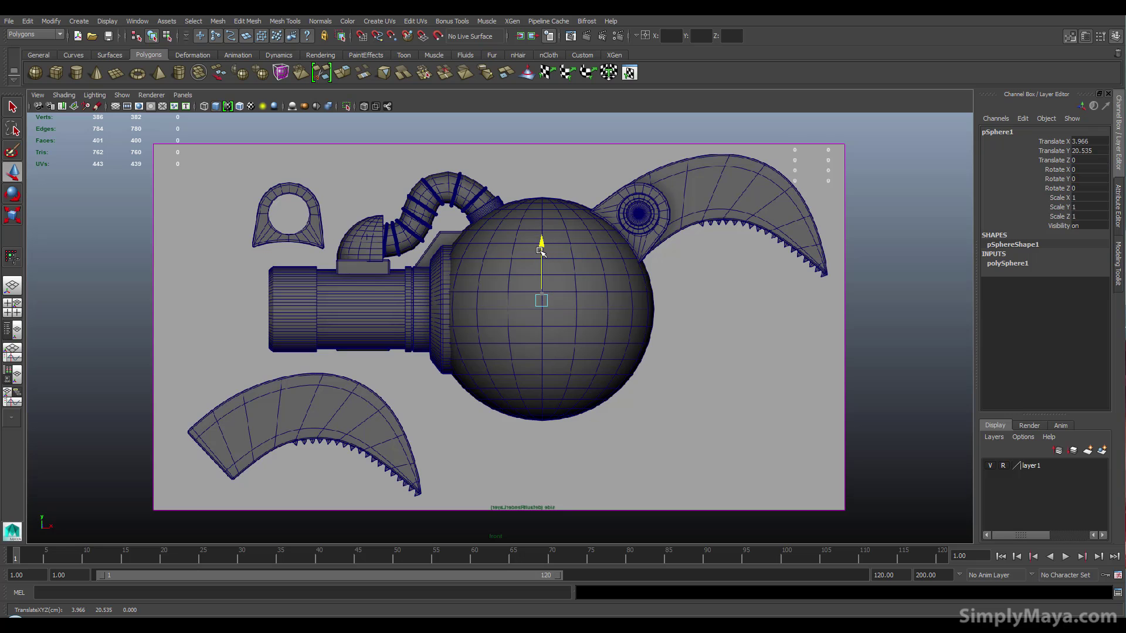
drag(541, 242, 539, 256)
Step: Push imagePlane1 back in Z so it sits behind the sphere
key(space)
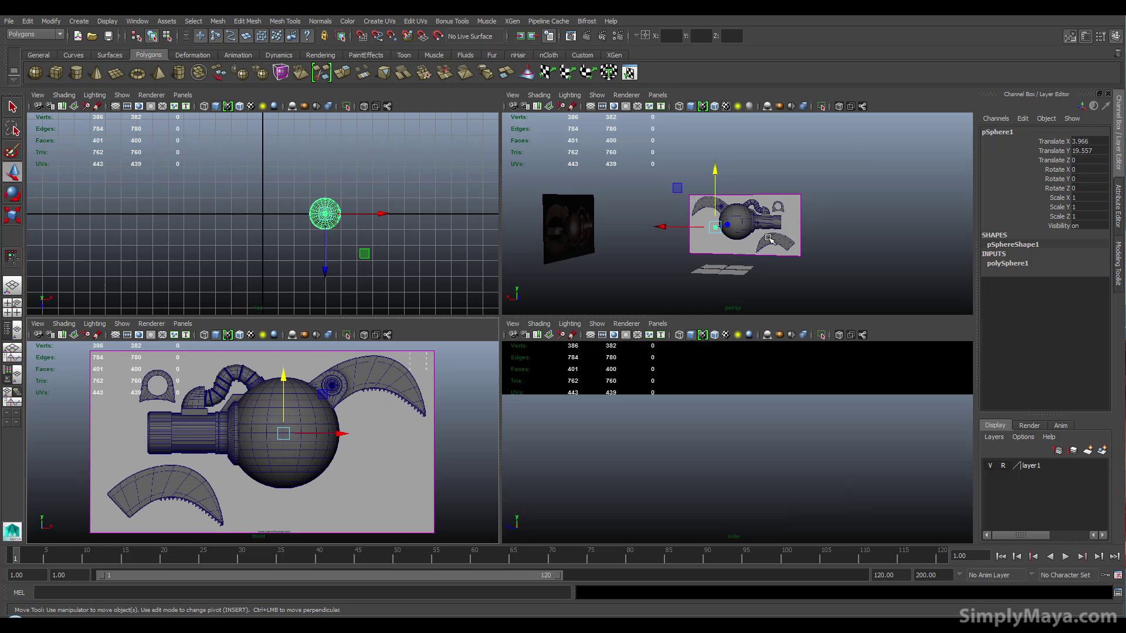
click(753, 222)
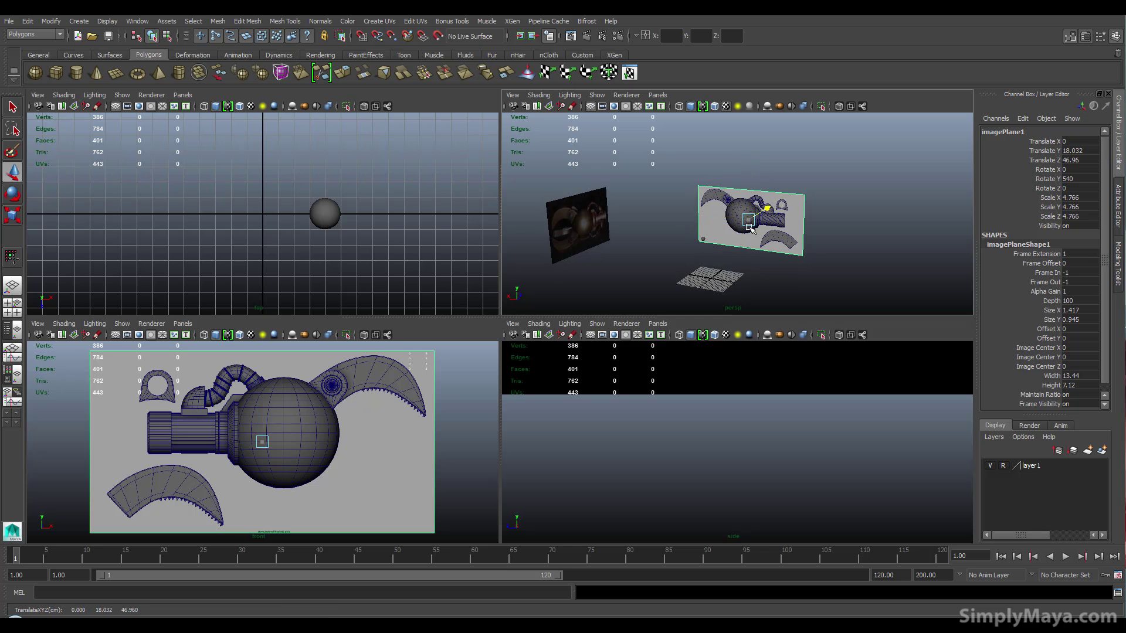
drag(688, 223, 701, 264)
key(space)
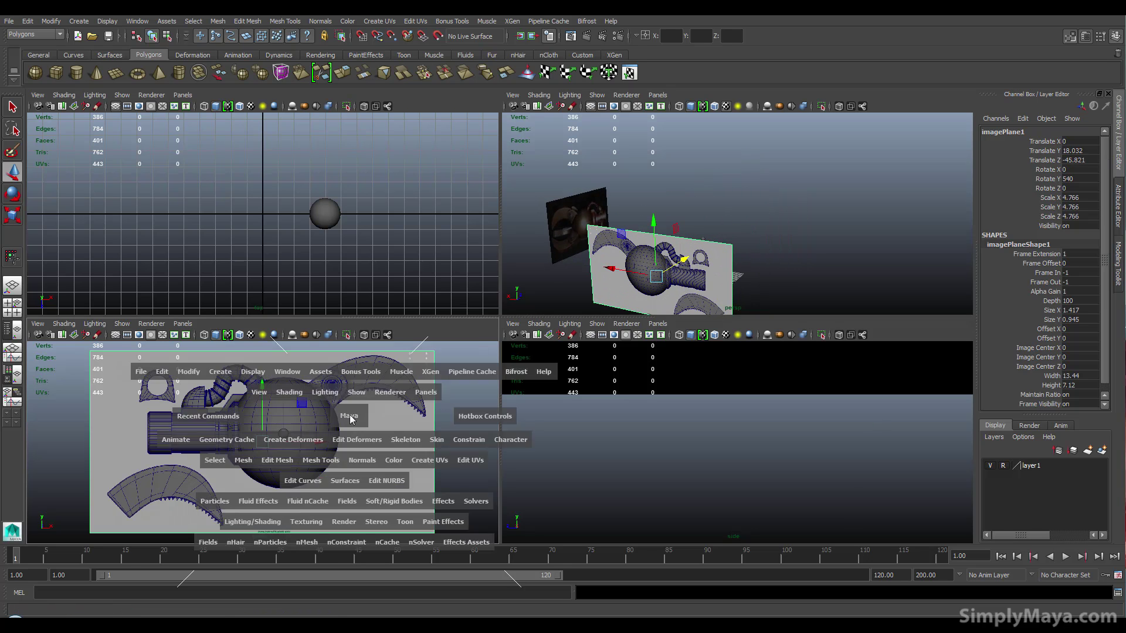
Step: Scale the sphere up to match the reference ball's size and nudge it into place
click(518, 309)
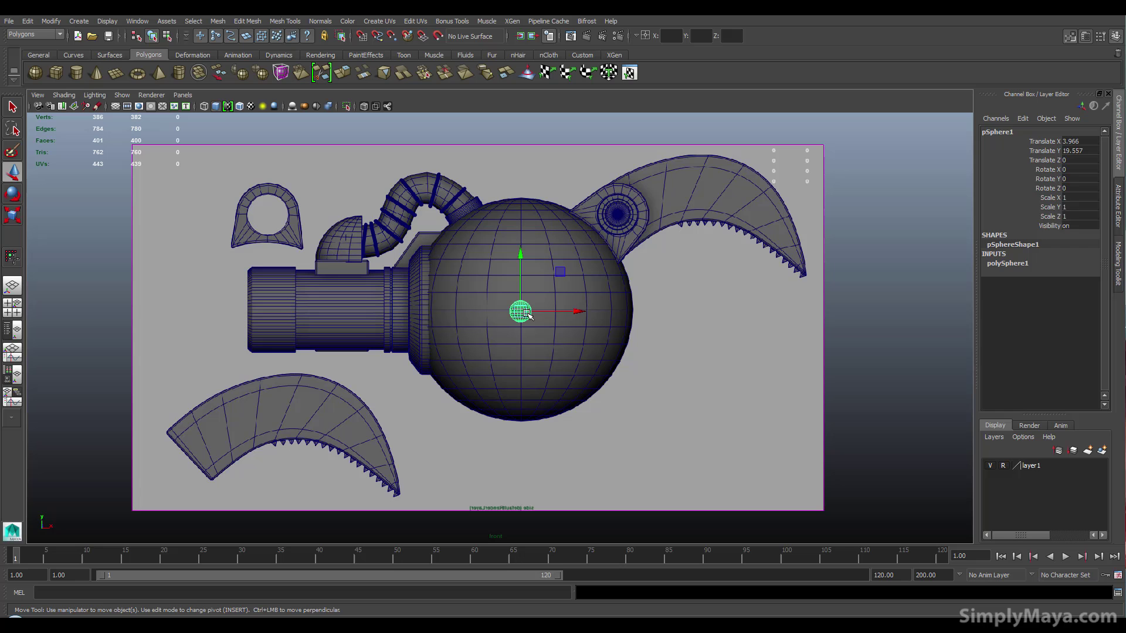
key(r)
drag(519, 310, 696, 322)
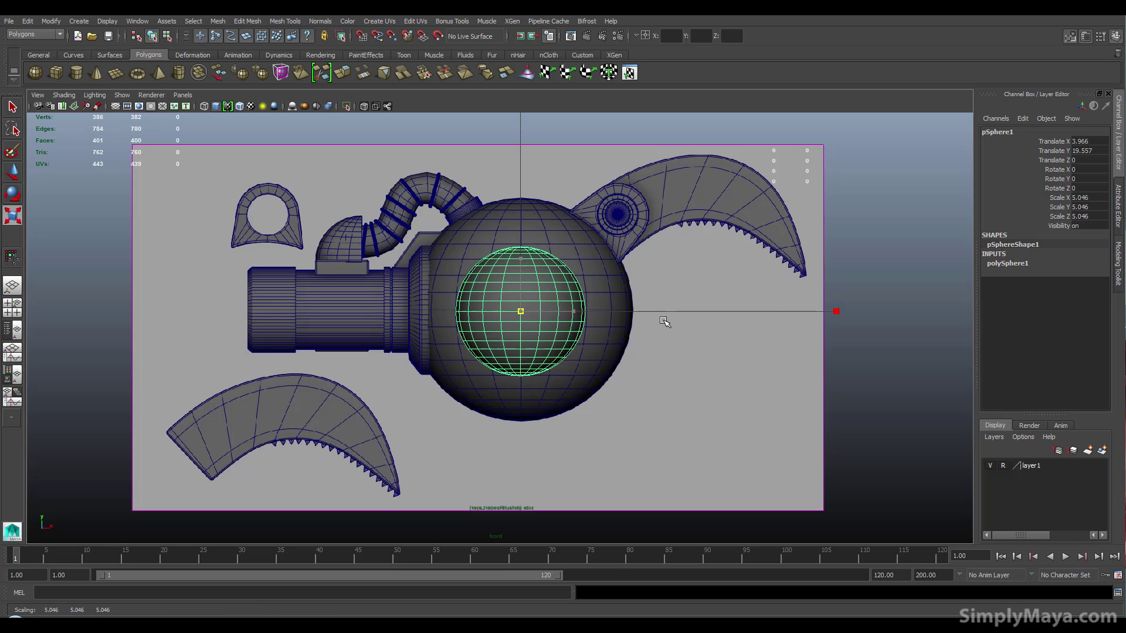
key(w)
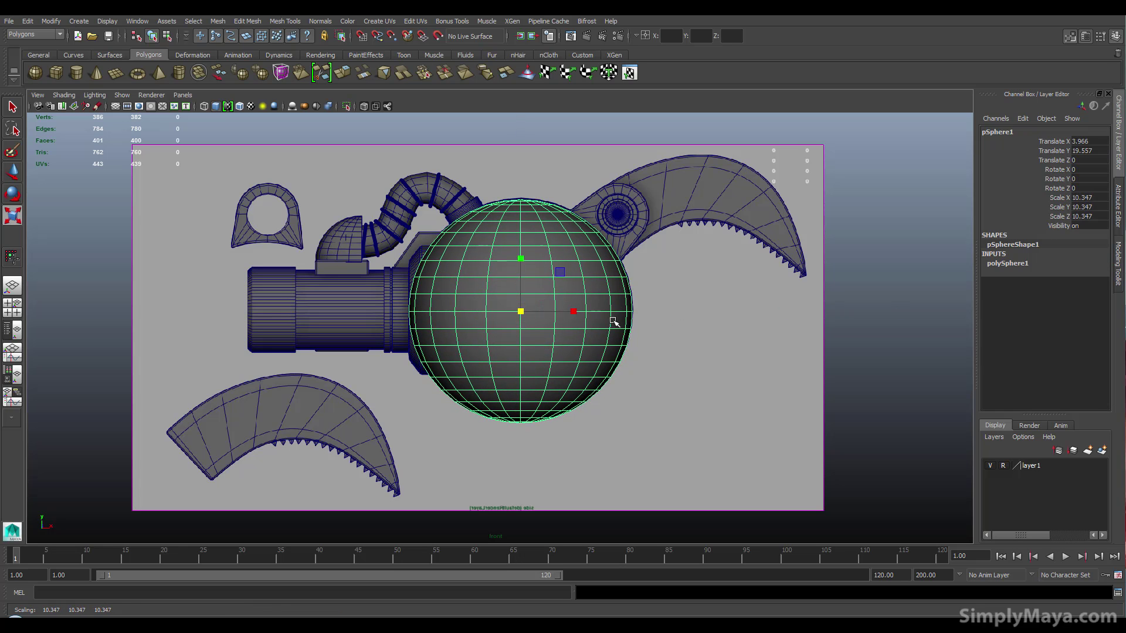
drag(582, 312, 578, 311)
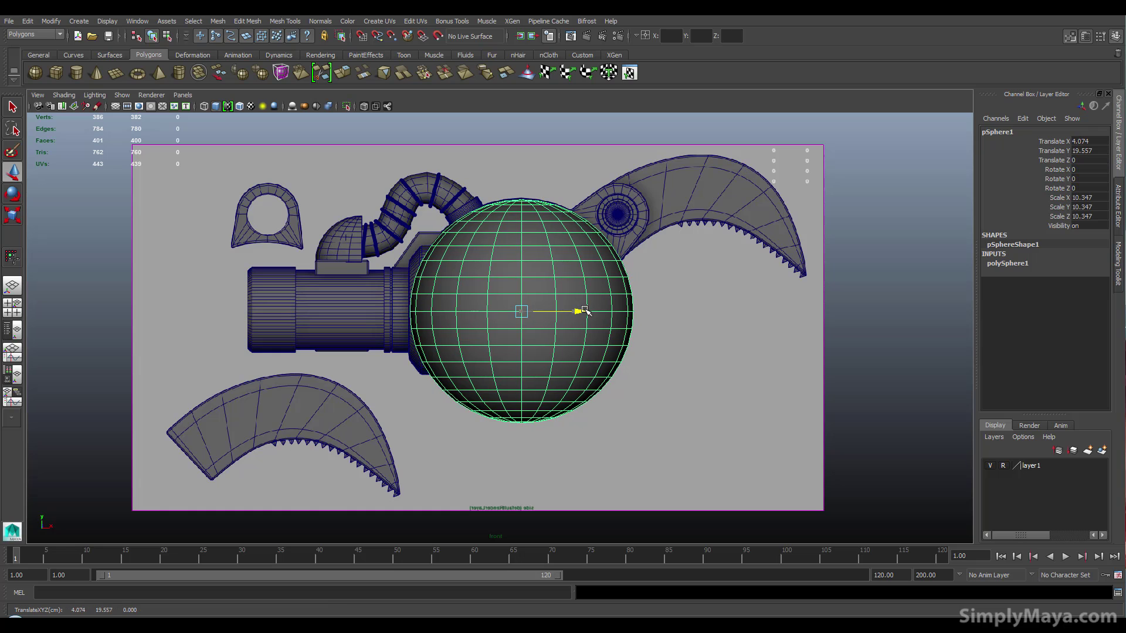
Step: Nudge the sphere into alignment, check it in perspective with smooth preview (3), and return to the front view
drag(522, 256, 522, 253)
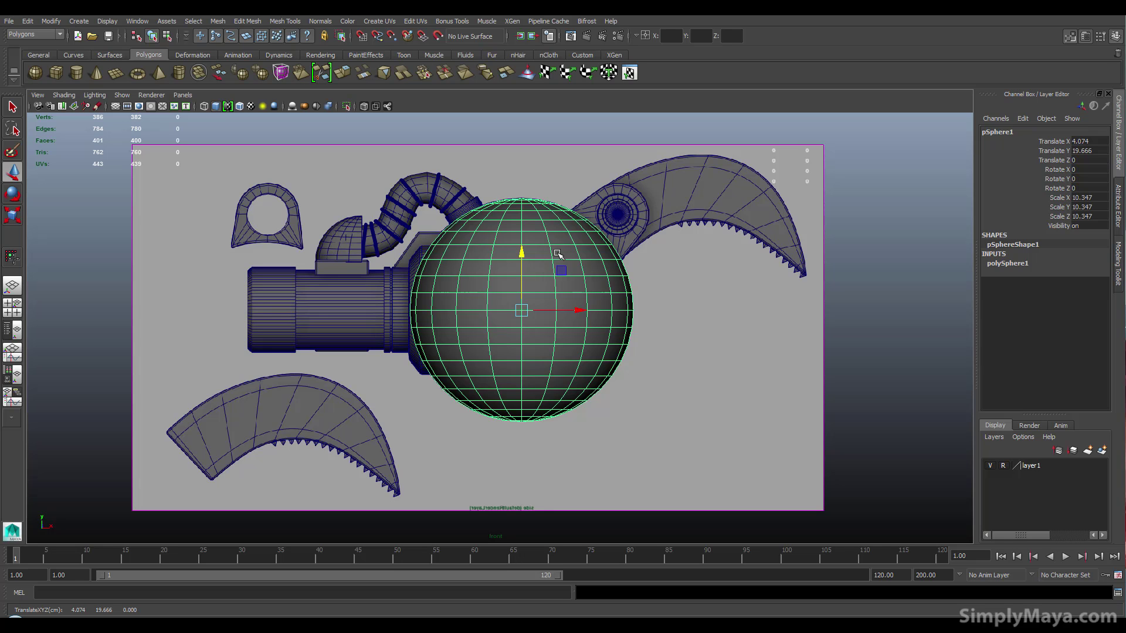
key(space)
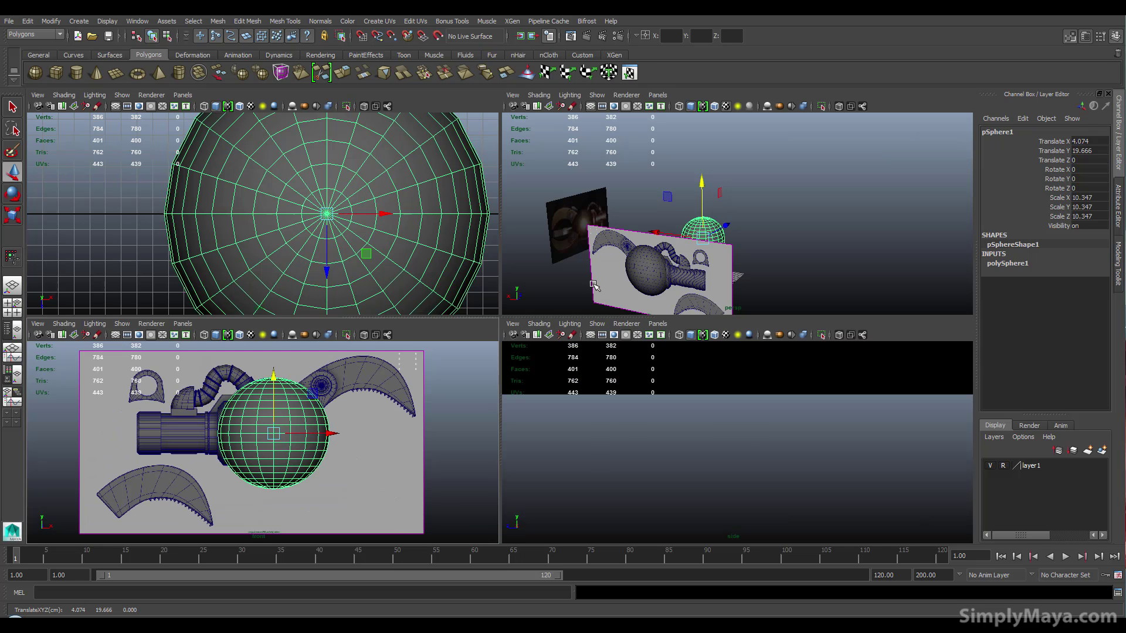
alt+right_drag(680, 242, 771, 198)
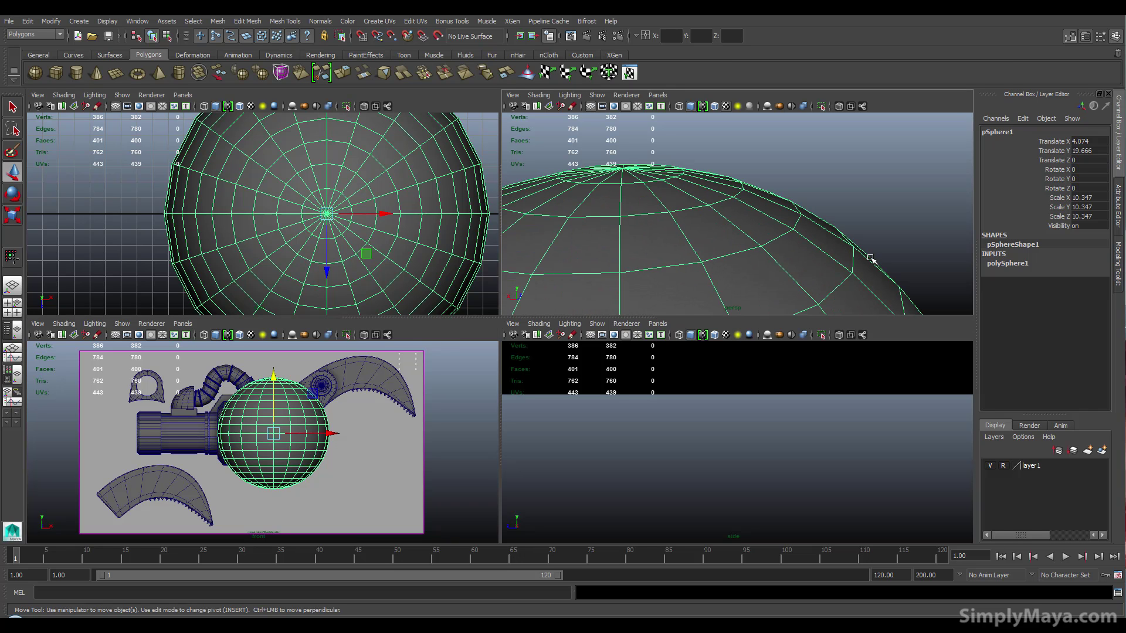
key(3)
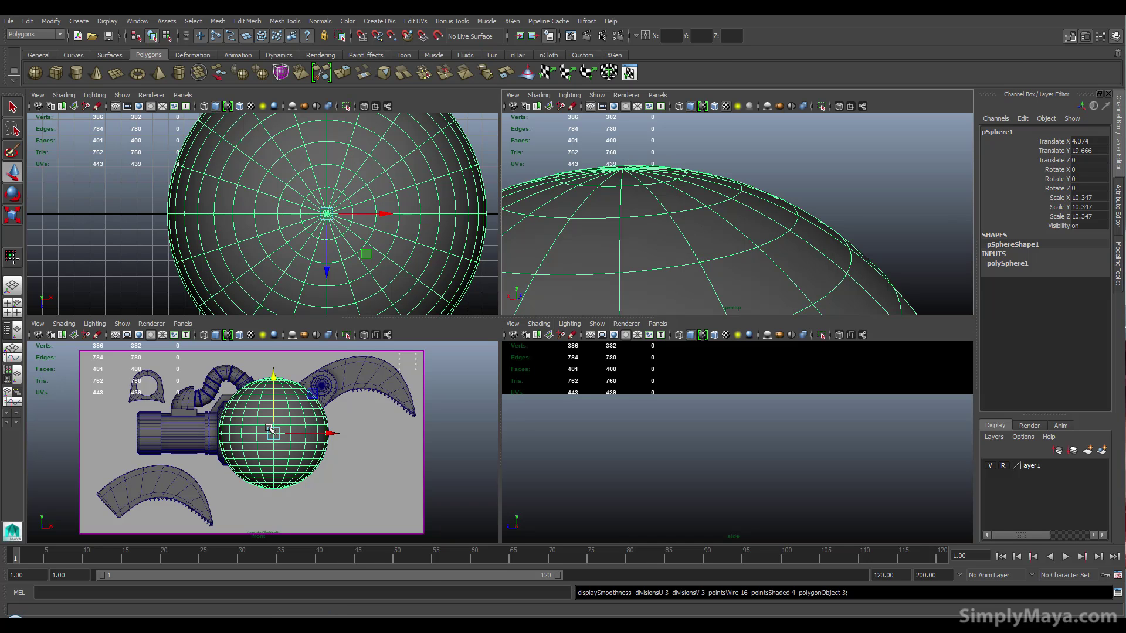
key(space)
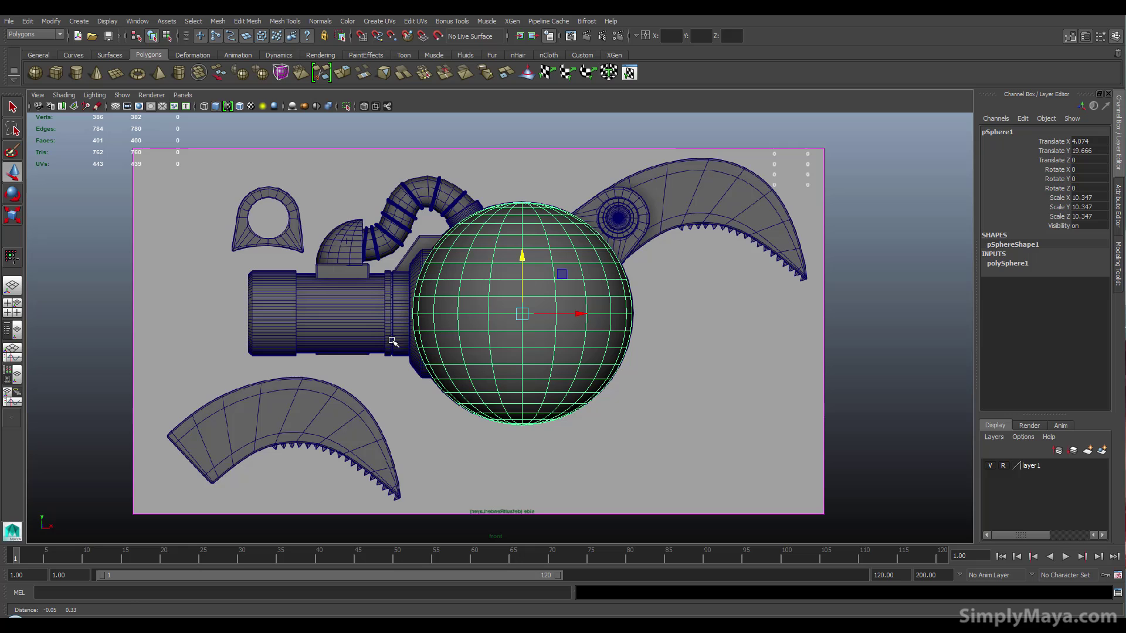
Step: Create a polygon cylinder, move it left of the model and turn on wireframe-on-shaded display
click(76, 73)
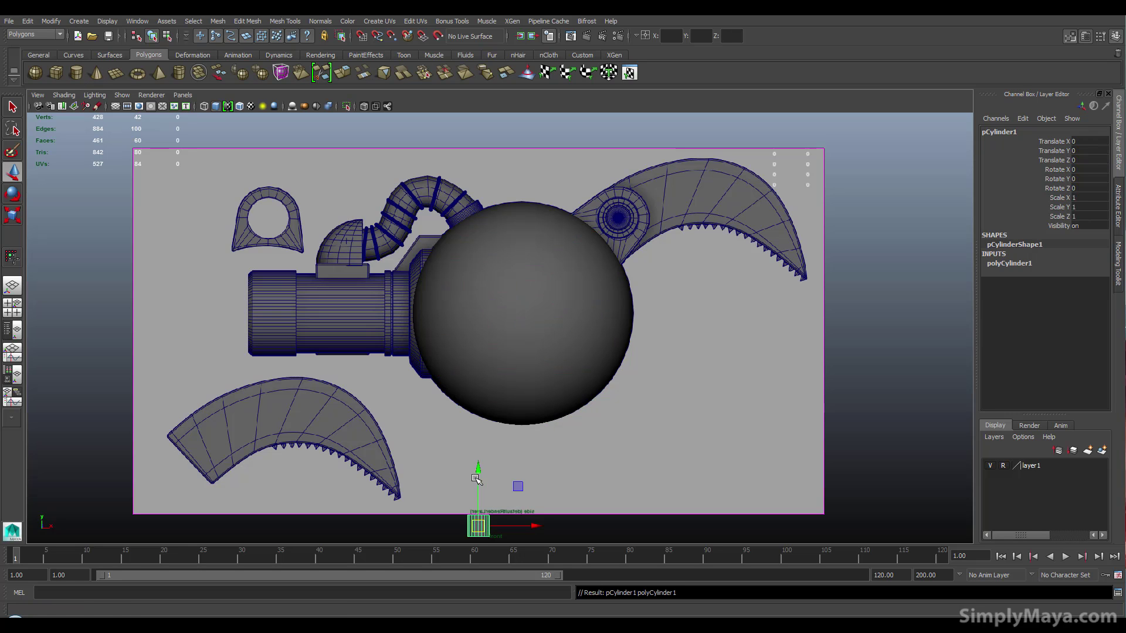
mouse_move(476, 479)
mouse_down()
mouse_move(516, 317)
mouse_move(479, 330)
mouse_up()
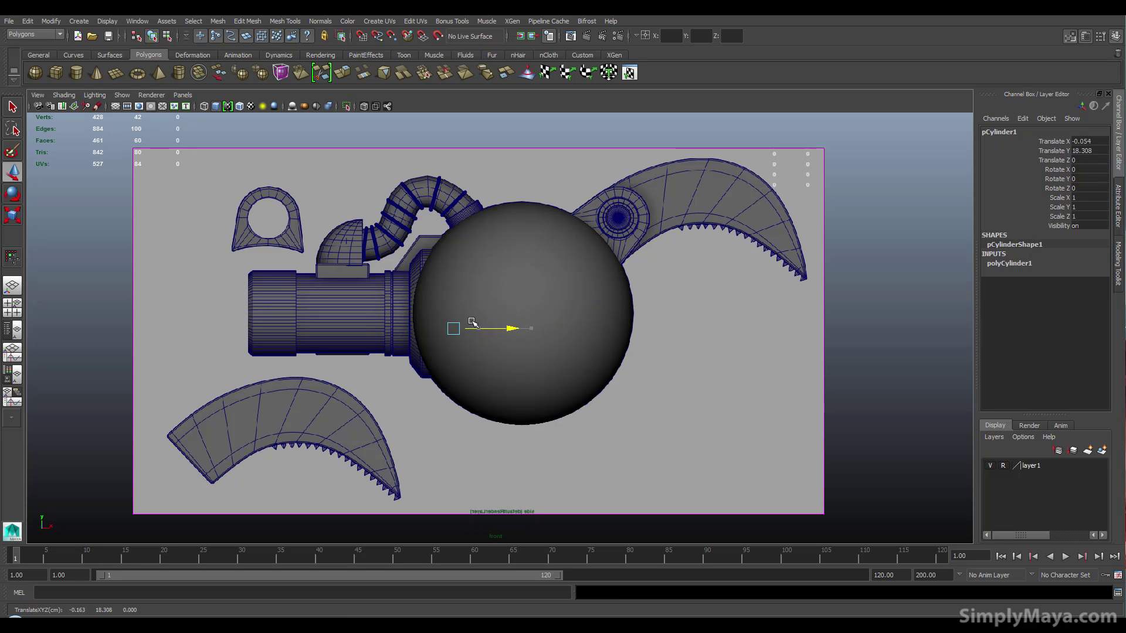
click(75, 95)
click(96, 215)
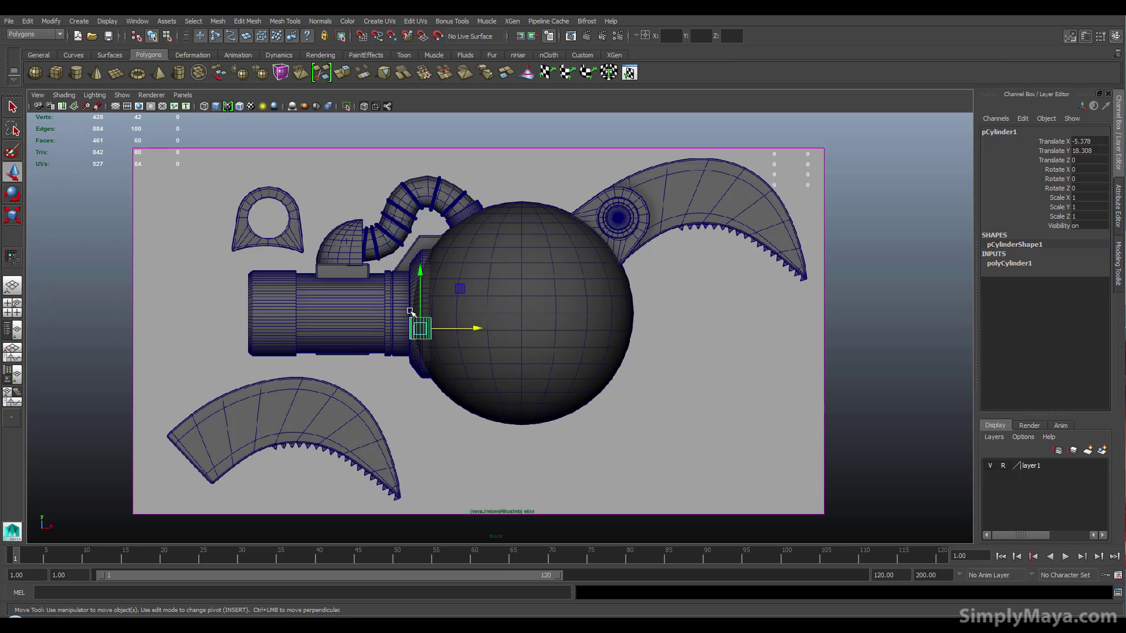
drag(430, 330, 350, 329)
Step: Rotate the cylinder -90° on Z onto its side, scale it up and lengthen it, and raise it beside the reference
key(e)
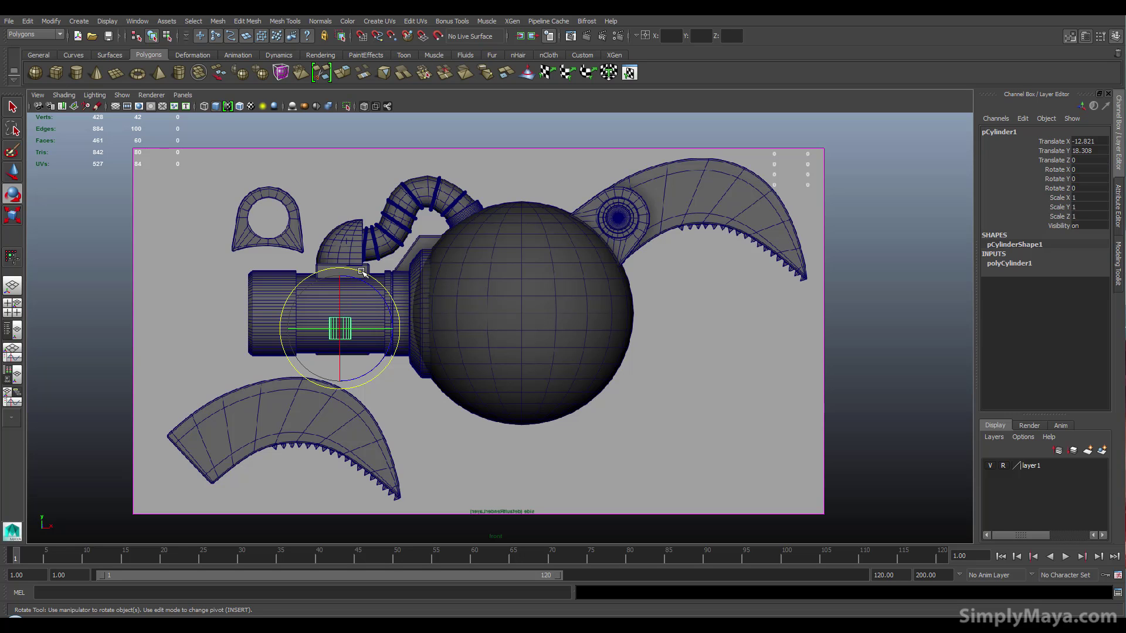
click(379, 272)
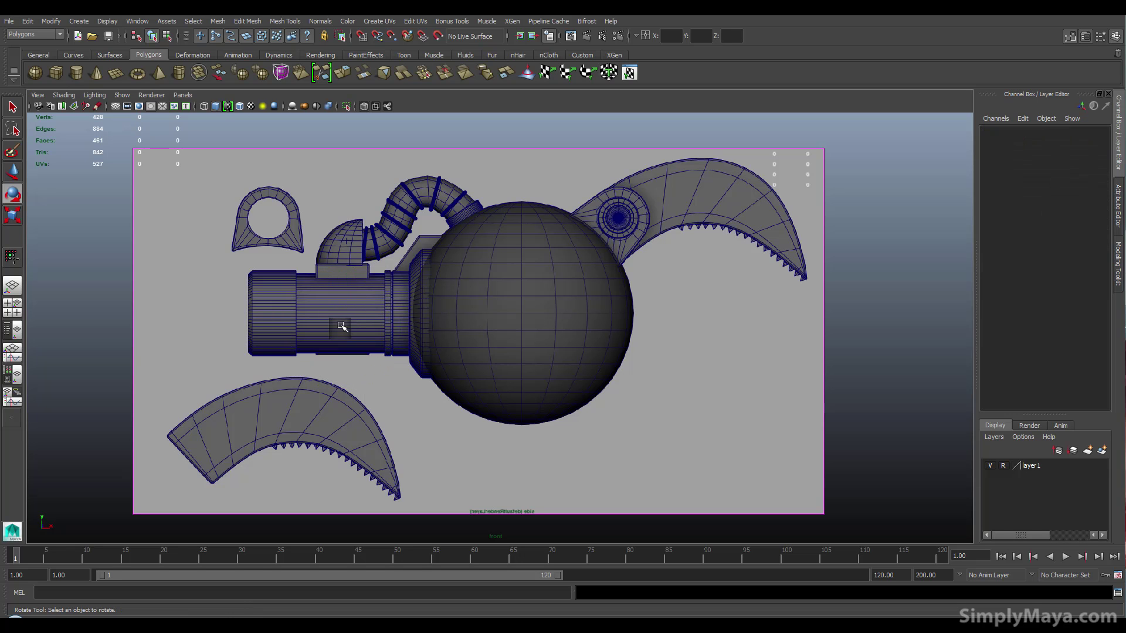
click(342, 323)
mouse_move(360, 273)
mouse_down()
mouse_move(430, 369)
mouse_move(434, 318)
mouse_up()
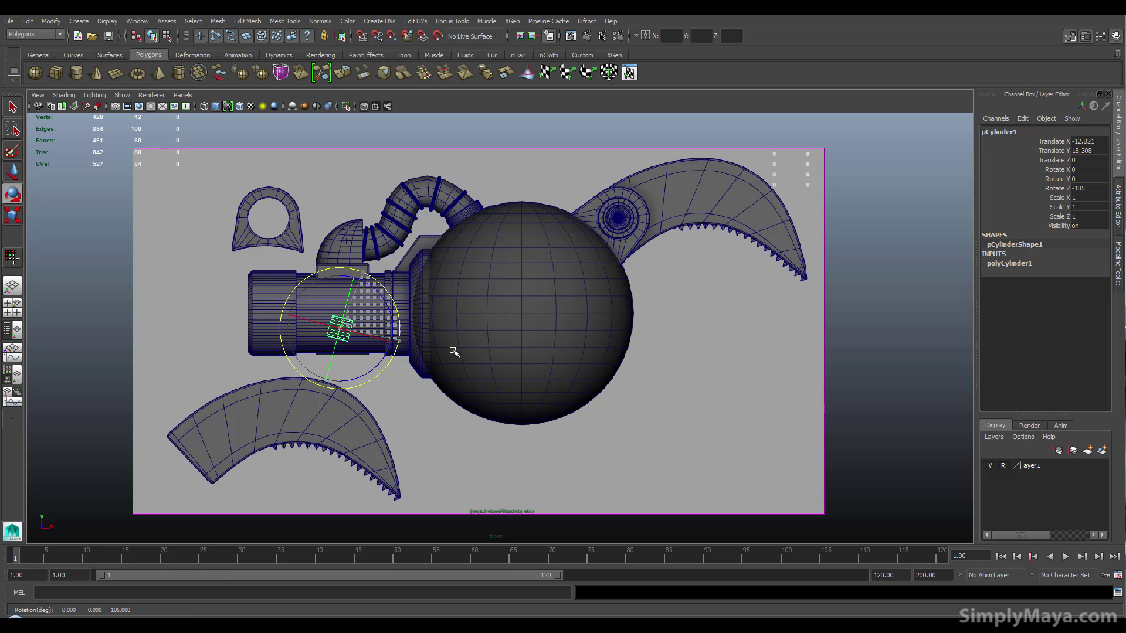
key(r)
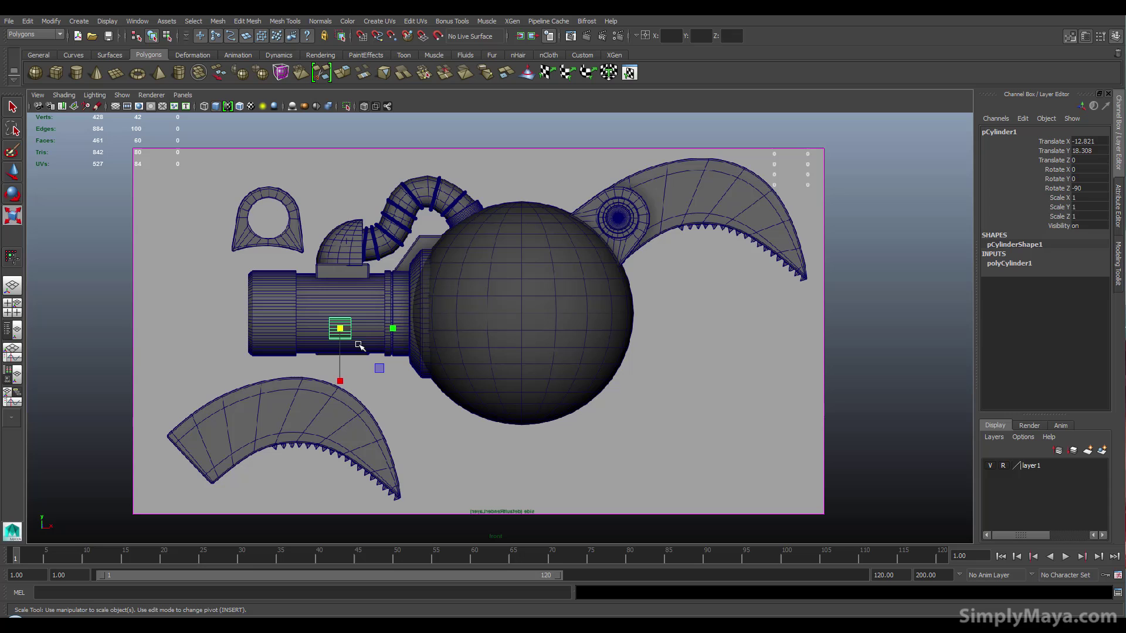
drag(341, 331, 378, 327)
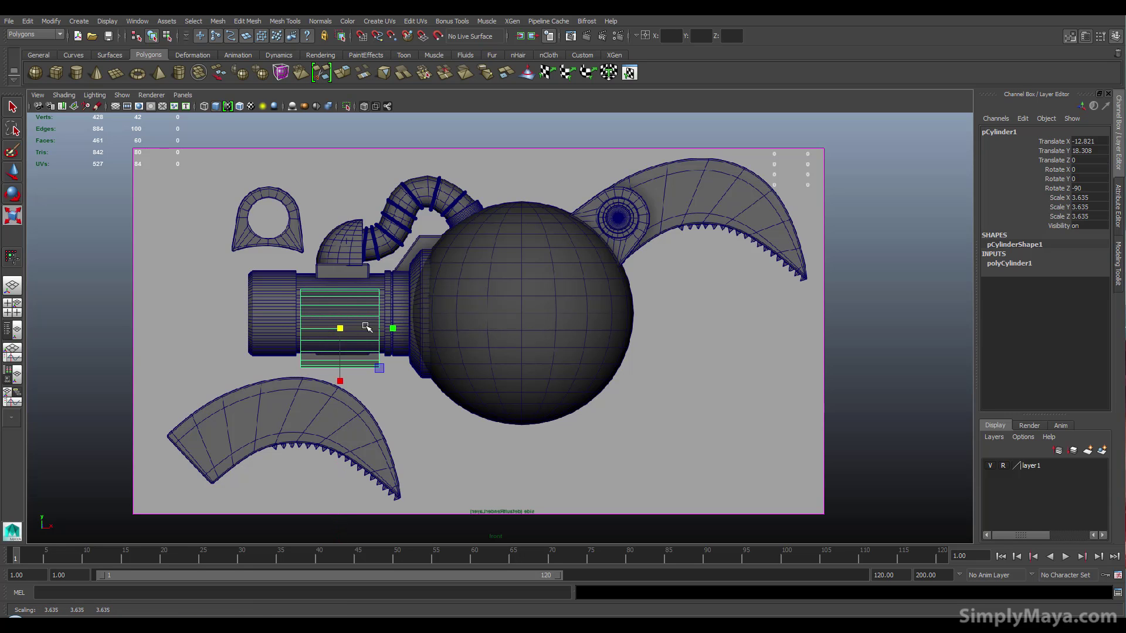
key(w)
mouse_move(340, 293)
mouse_down()
mouse_move(341, 278)
mouse_move(356, 309)
mouse_move(442, 314)
mouse_move(201, 314)
mouse_up()
key(r)
key(w)
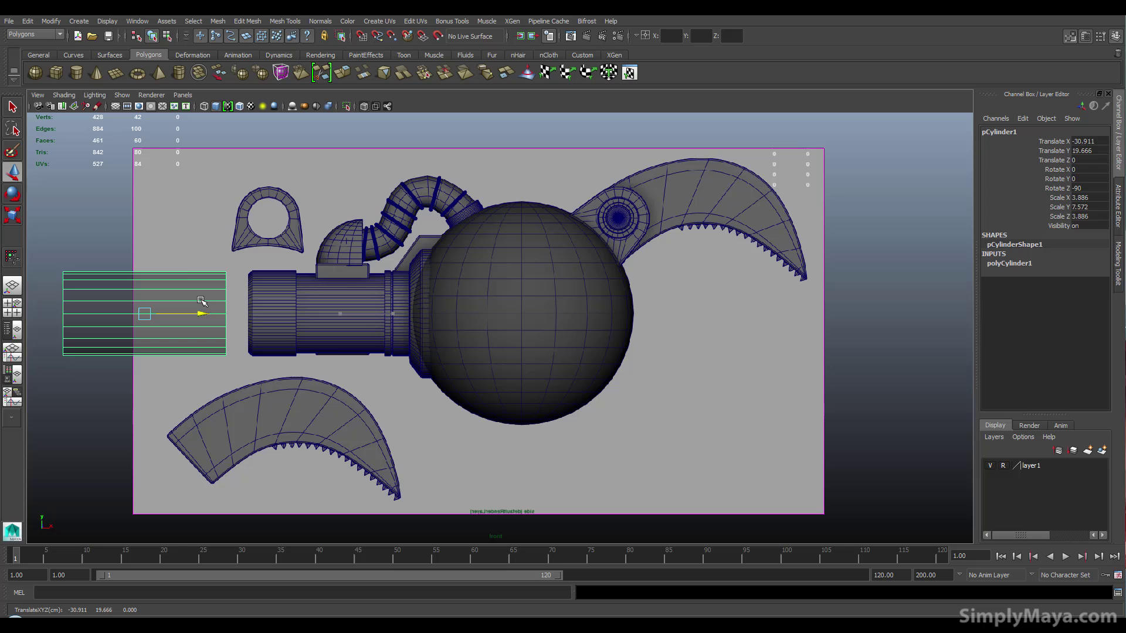
Step: Create a second cylinder, lay it on its side at -90° Z, scale it like the first and place it just above
click(74, 73)
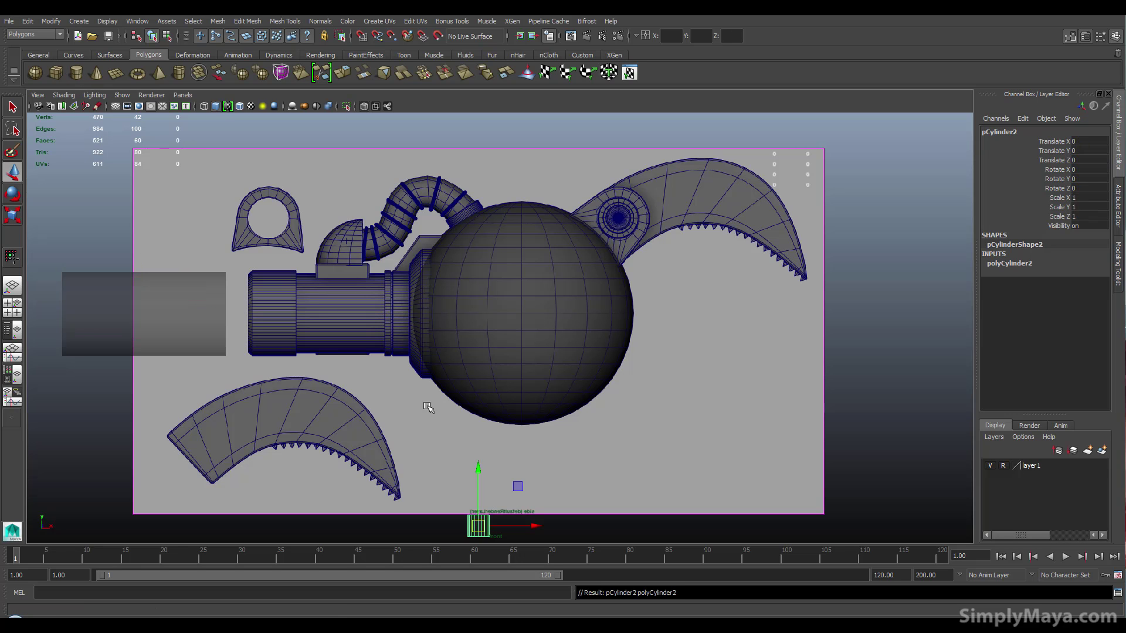
drag(480, 471, 479, 175)
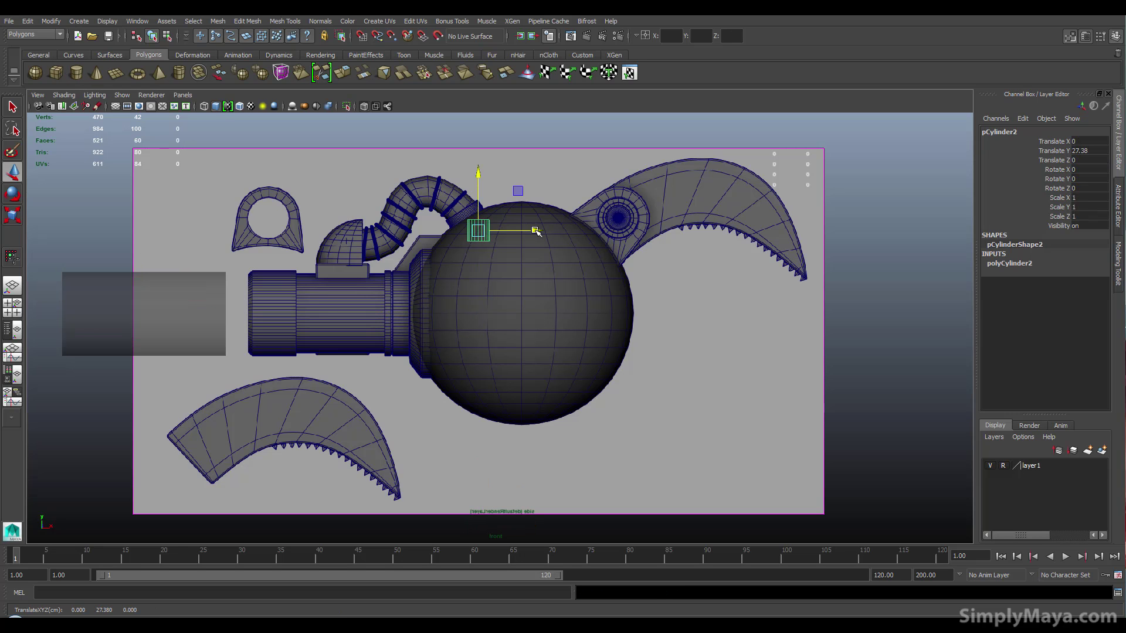
drag(533, 231, 178, 237)
key(e)
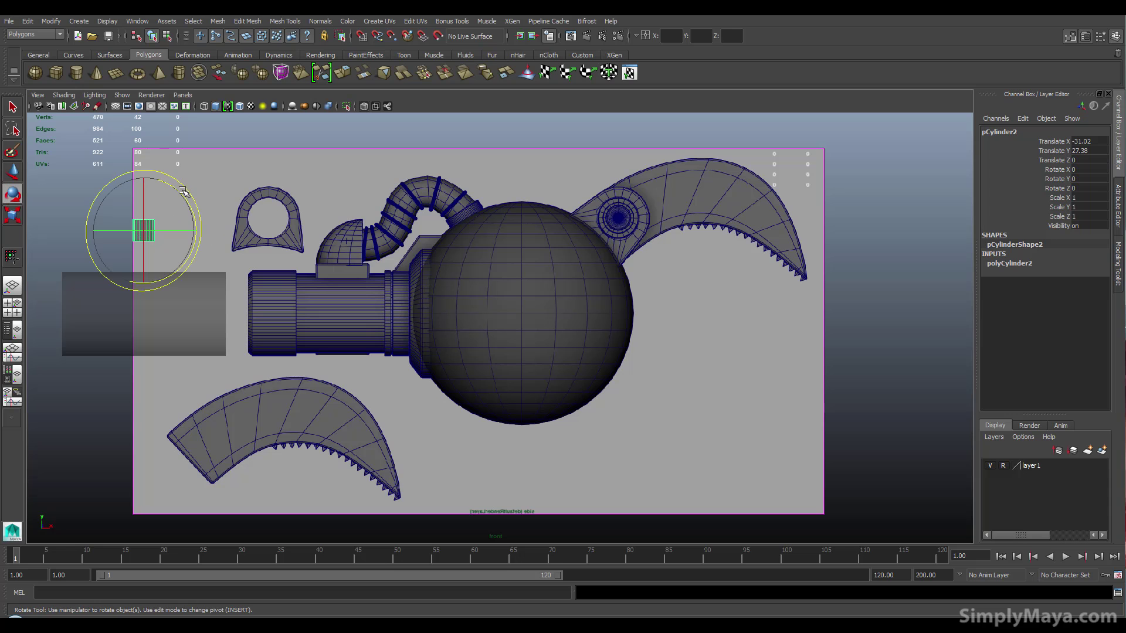
mouse_move(189, 187)
mouse_down()
mouse_move(207, 219)
mouse_move(196, 240)
mouse_move(253, 232)
mouse_up()
key(r)
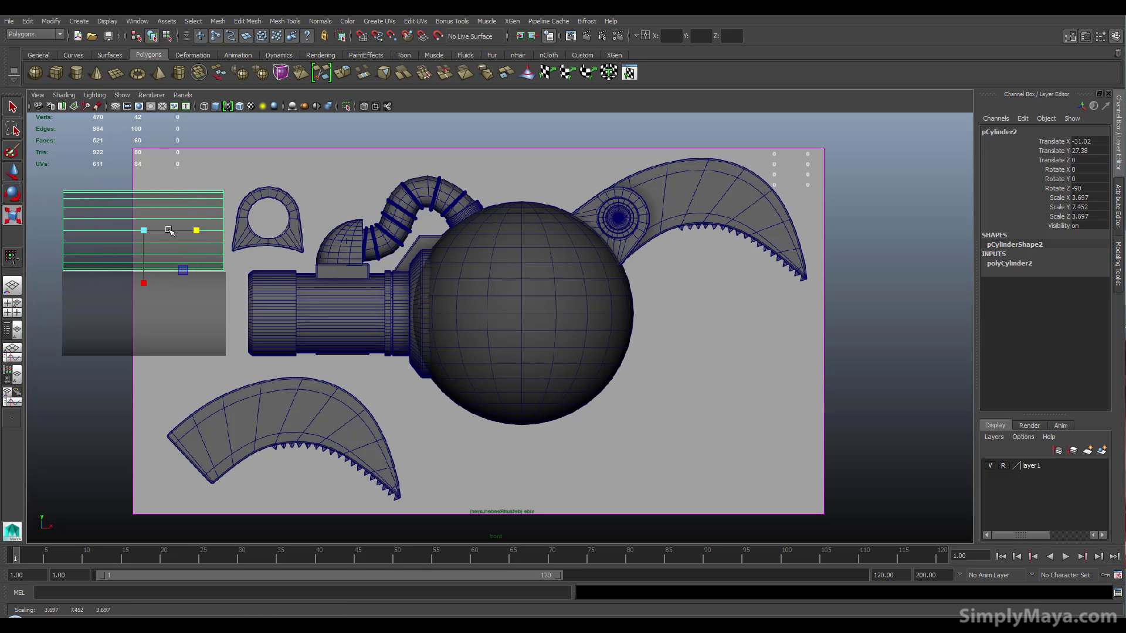
key(w)
drag(145, 208, 146, 196)
Step: Maximize the perspective view and orbit in close to the two test cylinders beside the sphere
key(space)
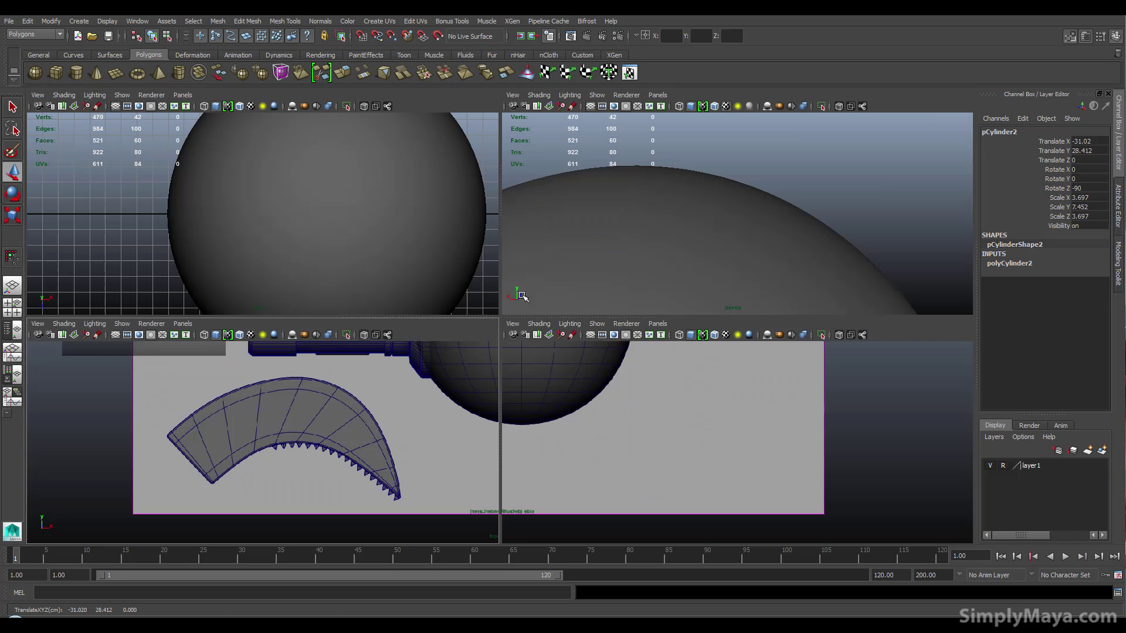
key(space)
mouse_move(473, 432)
alt+mouse_down()
mouse_move(583, 259)
mouse_move(496, 297)
alt+mouse_up()
alt+right_drag(497, 298, 395, 327)
mouse_move(395, 326)
alt+mouse_down()
mouse_move(319, 326)
mouse_move(460, 322)
mouse_move(295, 322)
alt+mouse_up()
alt+right_drag(295, 321, 536, 402)
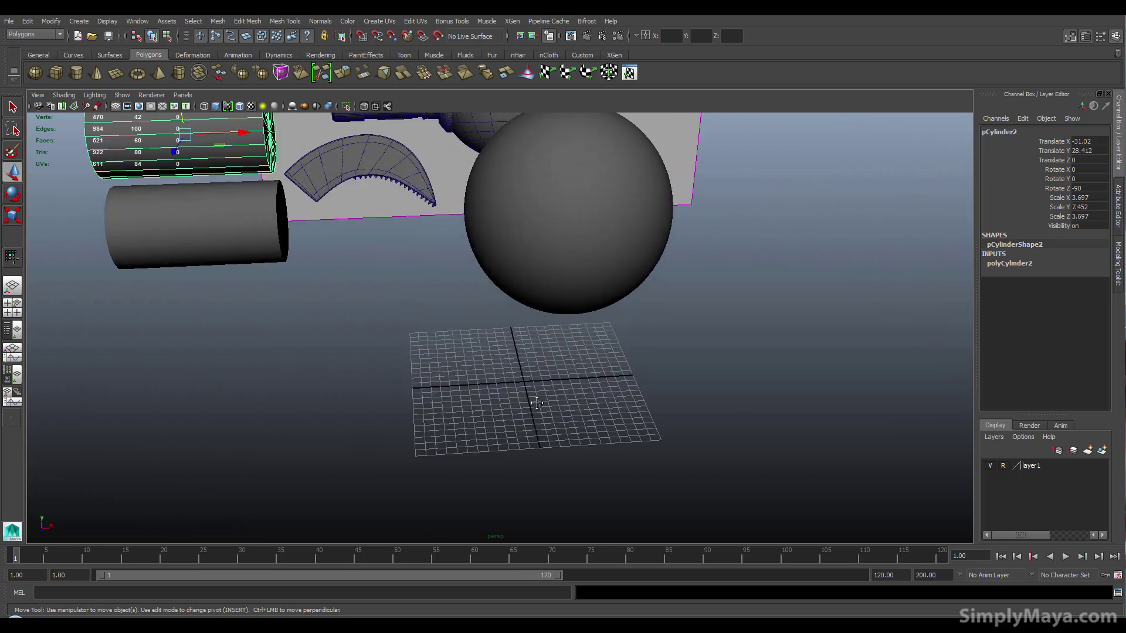
mouse_move(536, 402)
alt+mouse_down()
mouse_move(380, 401)
mouse_move(438, 472)
mouse_move(378, 432)
mouse_move(338, 256)
alt+mouse_up()
Step: In Viewport 2.0 options enable Smooth Wireframe, 16-sample multisampling anti-aliasing and SSAO
click(150, 94)
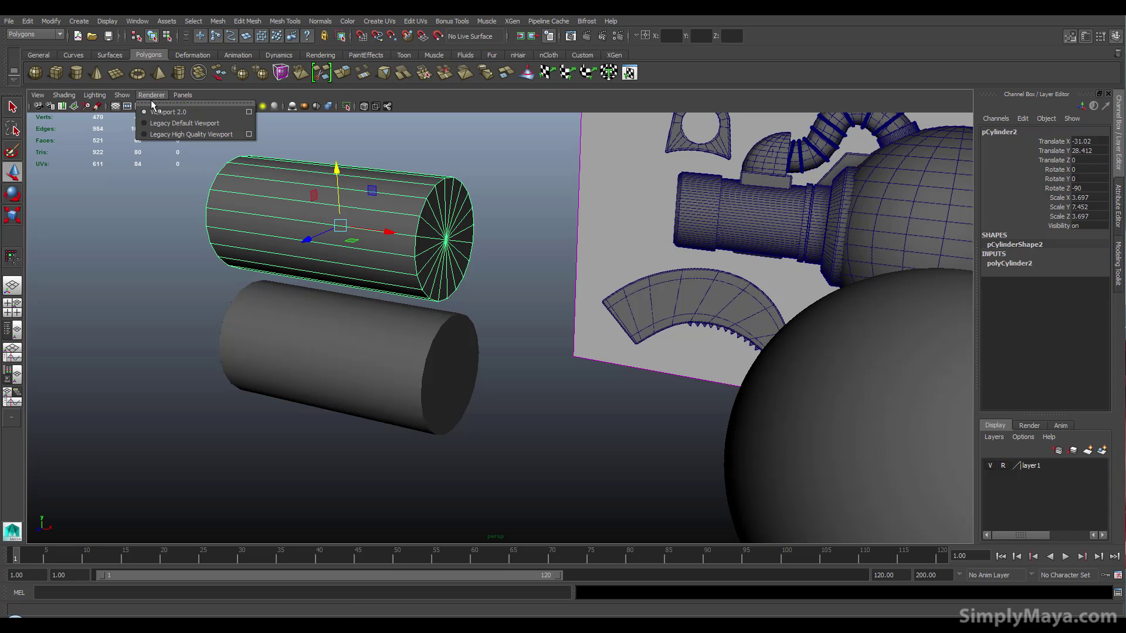
click(252, 104)
scroll(452, 363, down, 3)
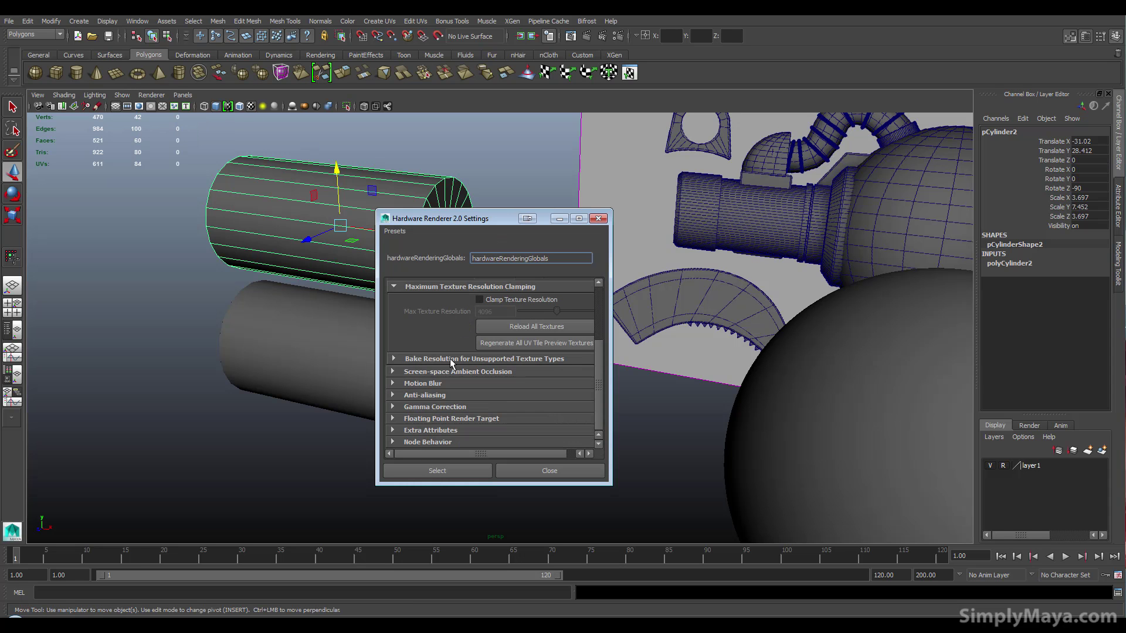
click(427, 395)
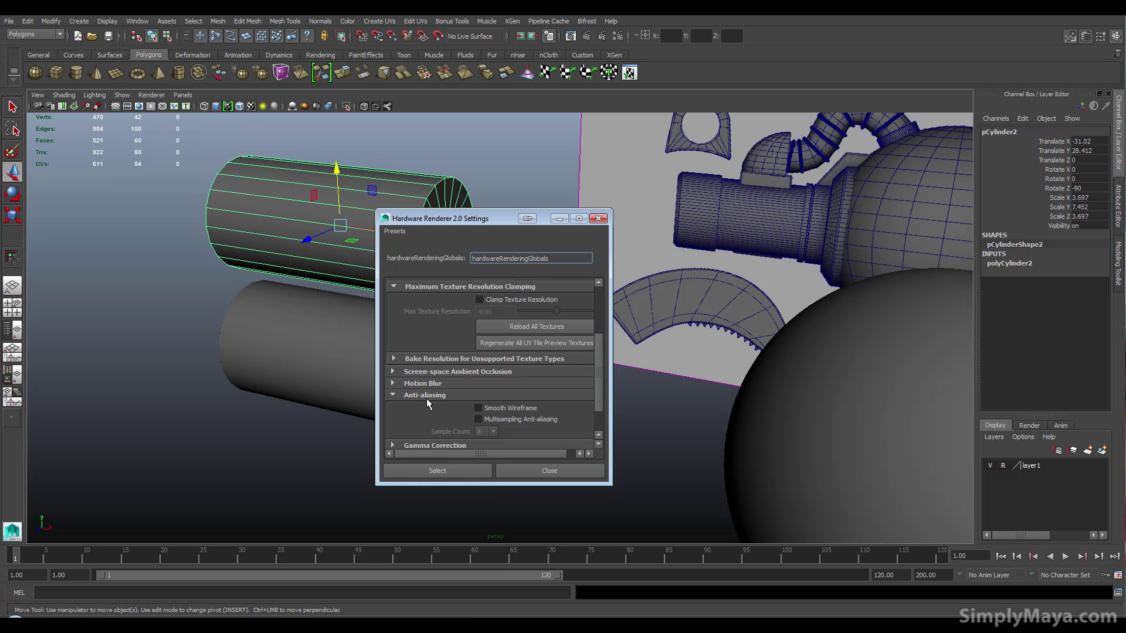
click(490, 408)
click(490, 432)
click(490, 473)
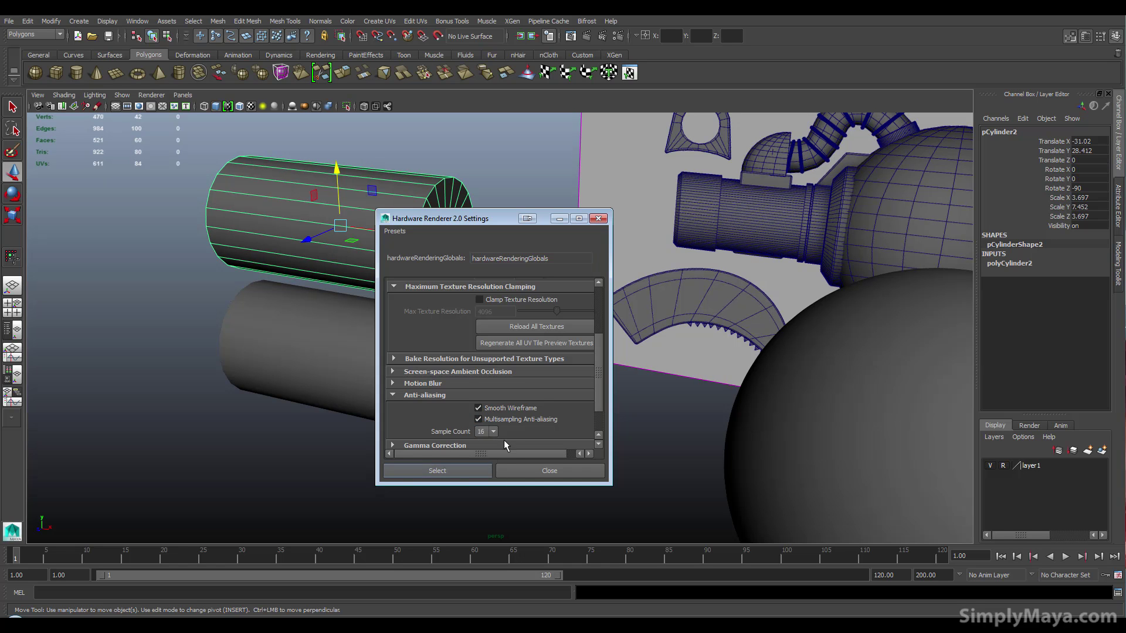
click(490, 380)
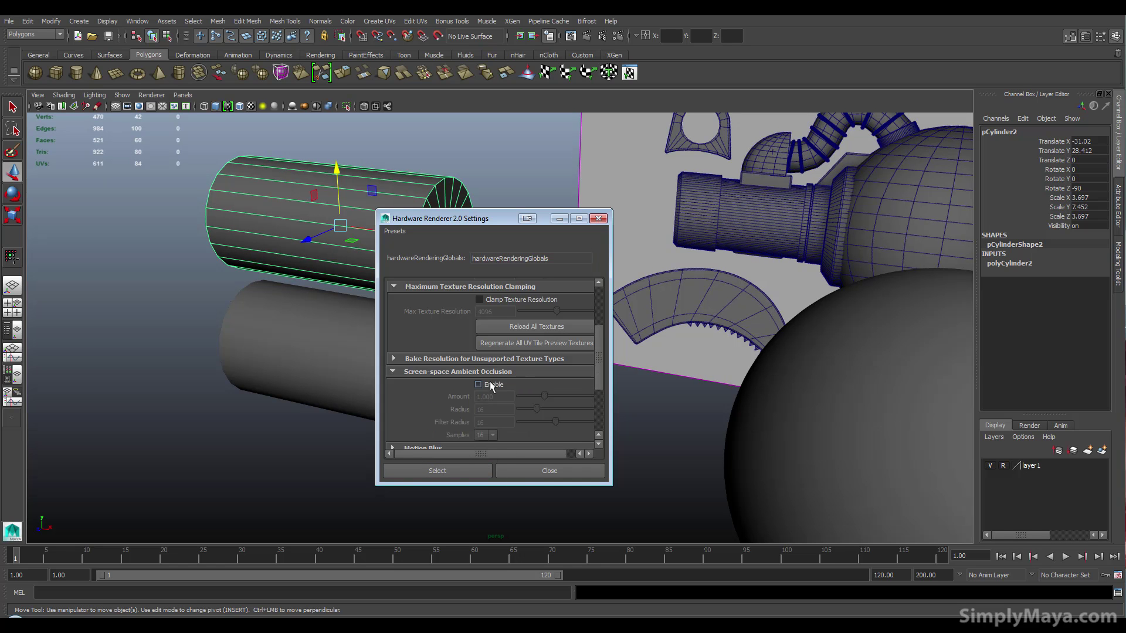
click(524, 475)
click(510, 296)
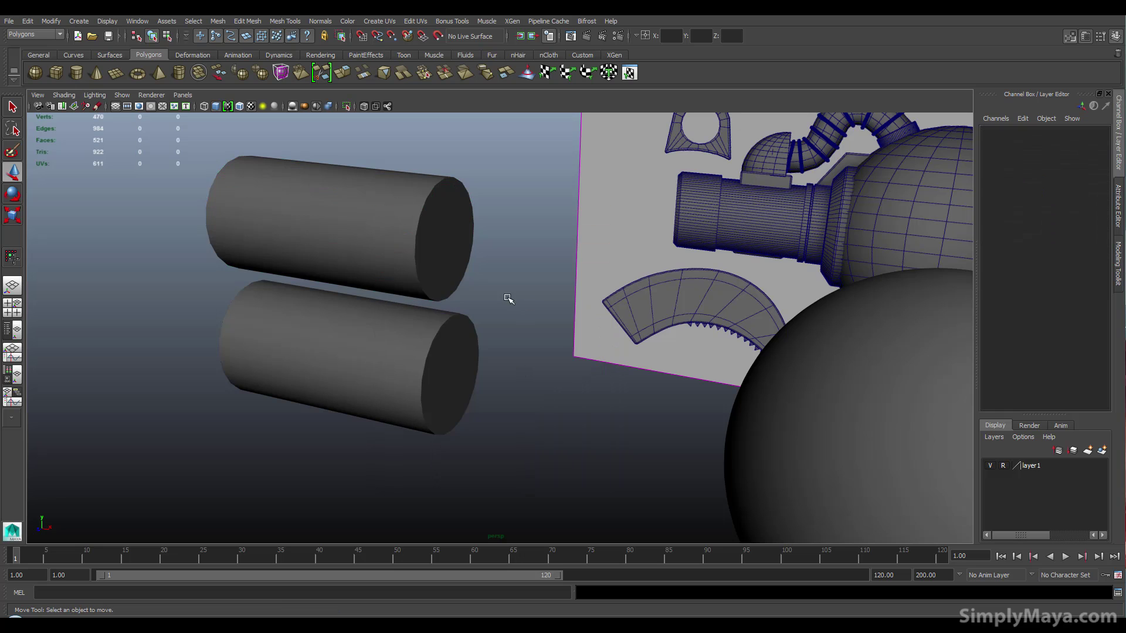
scroll(572, 268, up, 2)
scroll(607, 290, up, 2)
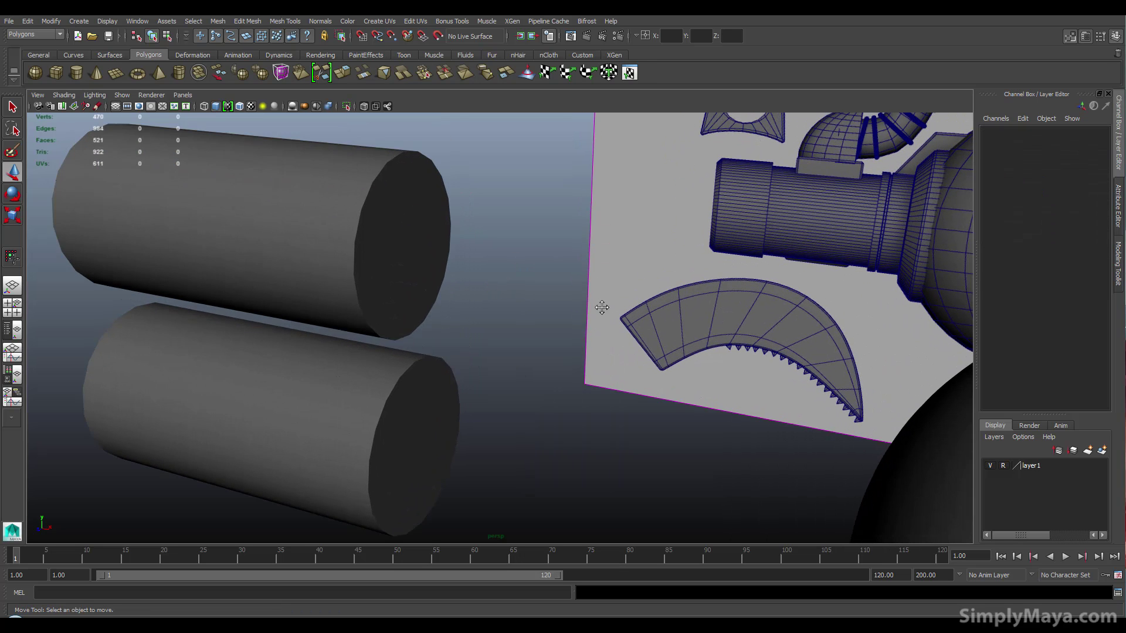
scroll(528, 282, up, 1)
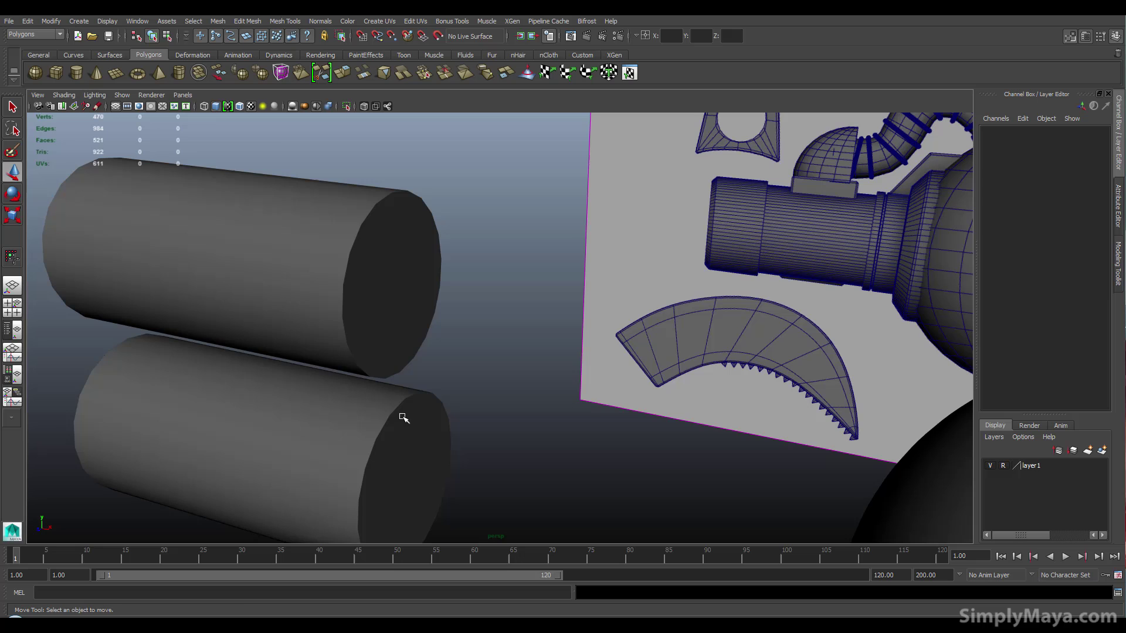
alt+drag(403, 417, 417, 358)
click(387, 212)
click(347, 424)
click(322, 269)
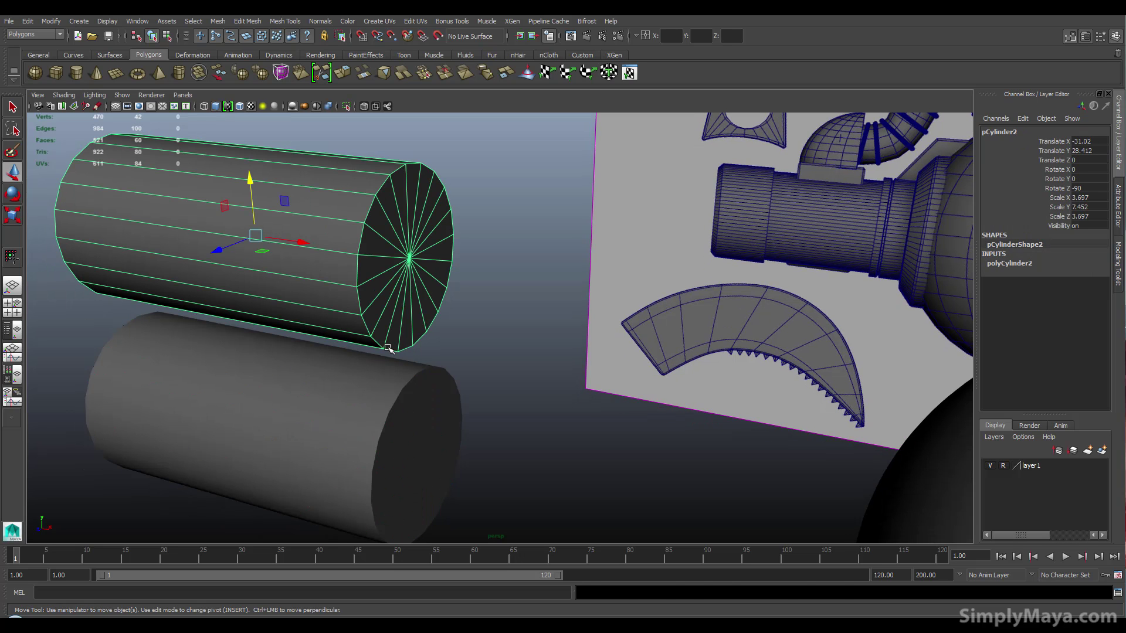
key(3)
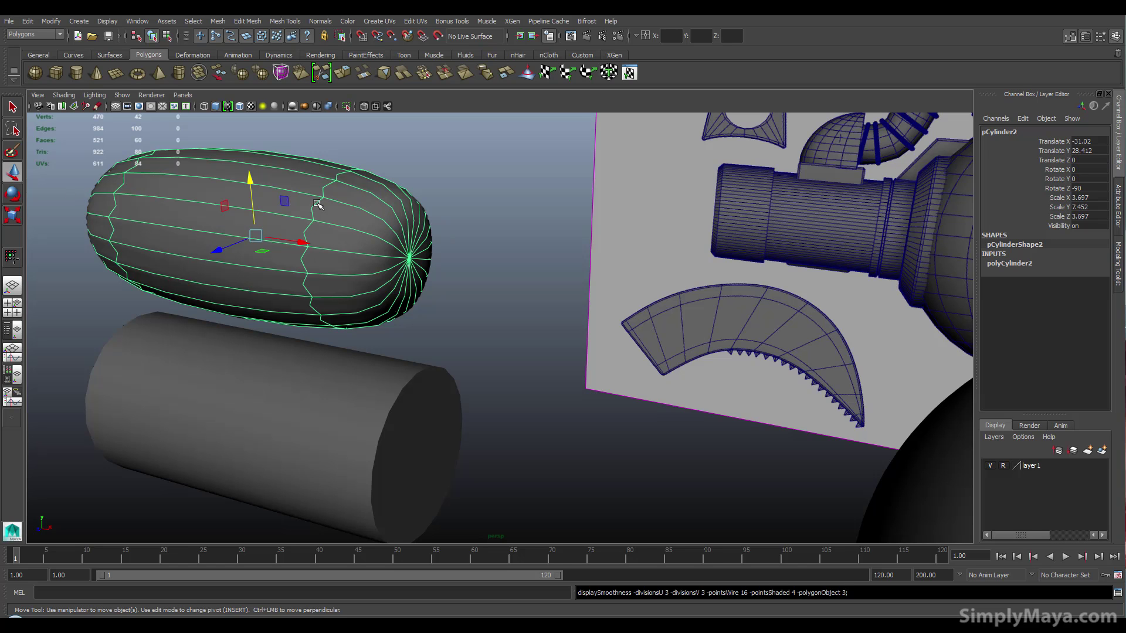
key(1)
alt+drag(335, 218, 393, 193)
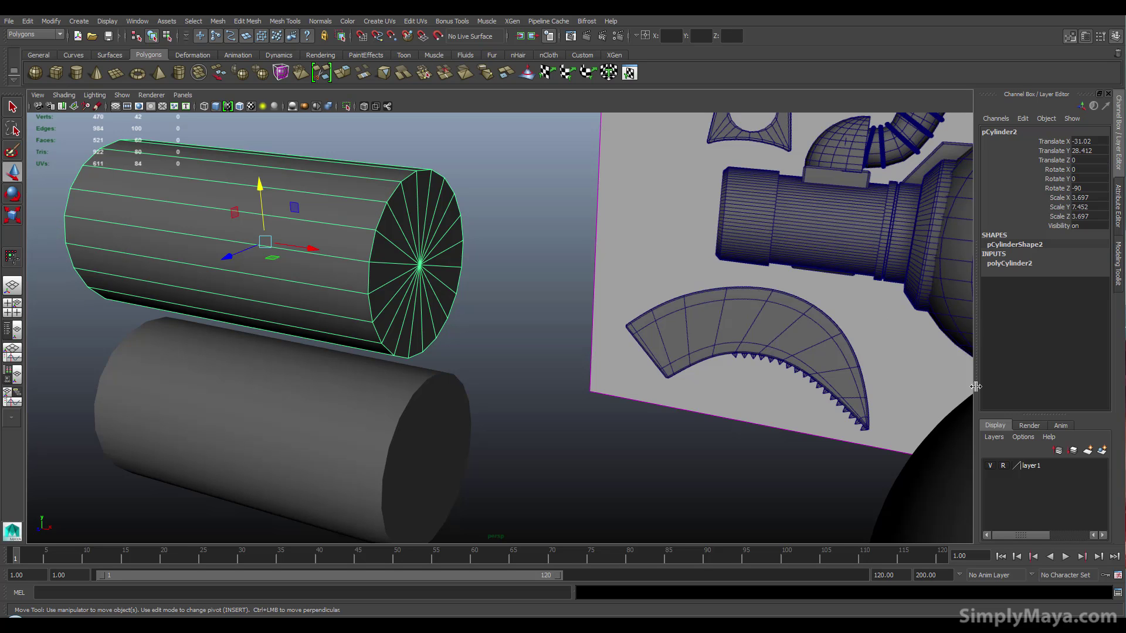
Step: Use Multi-Cut to insert an edge loop near each cap of the upper cylinder, then return to object mode
click(1118, 264)
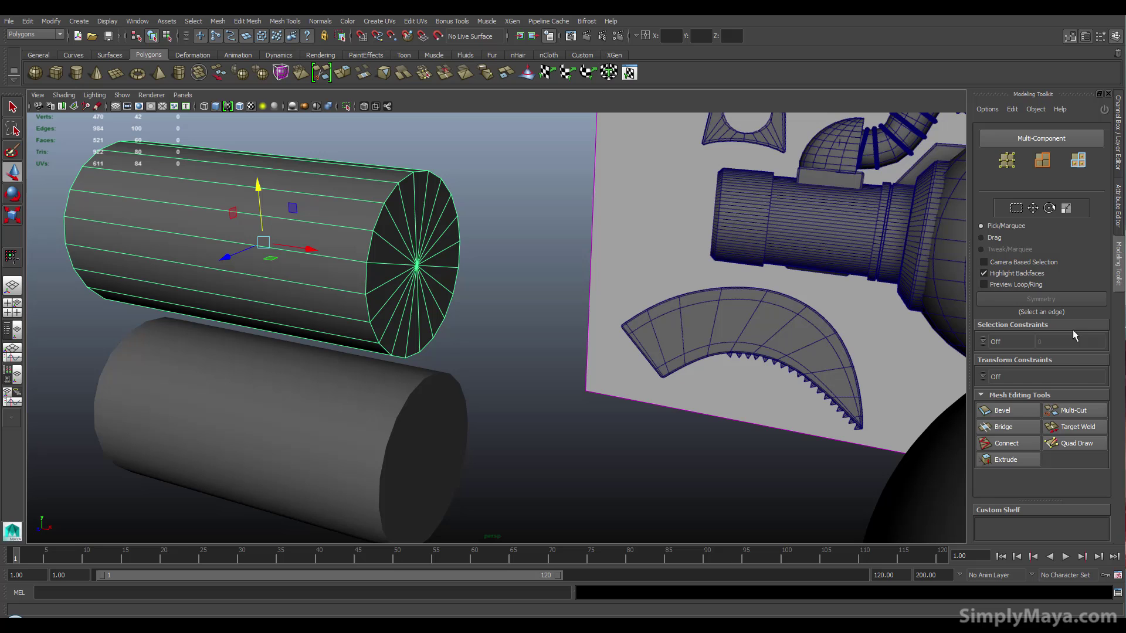
click(1070, 409)
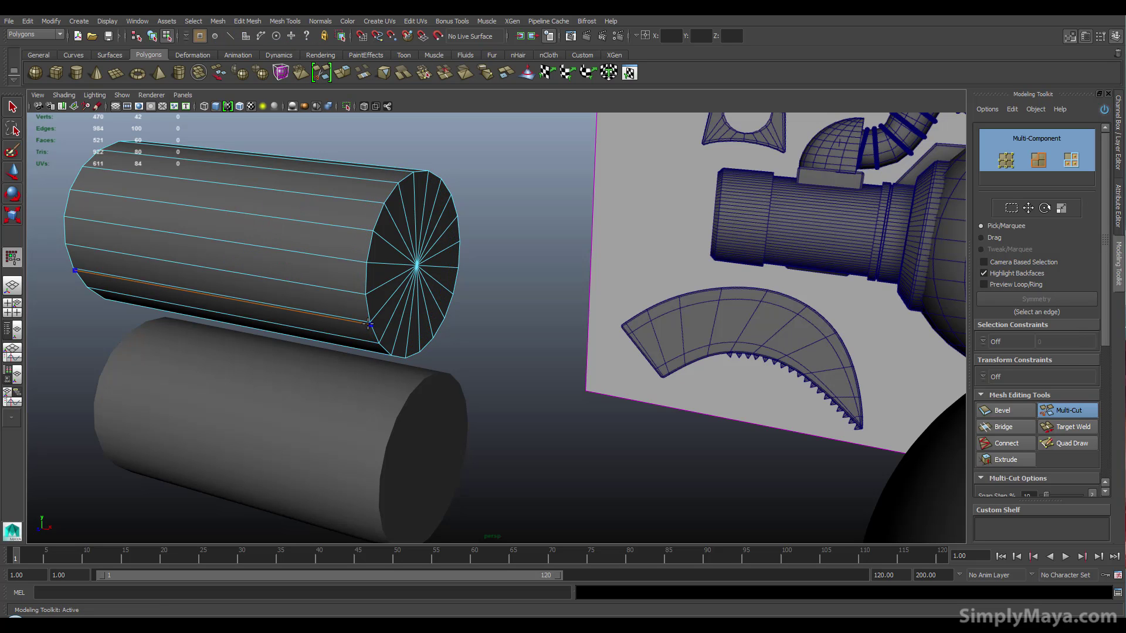
key(ctrl)
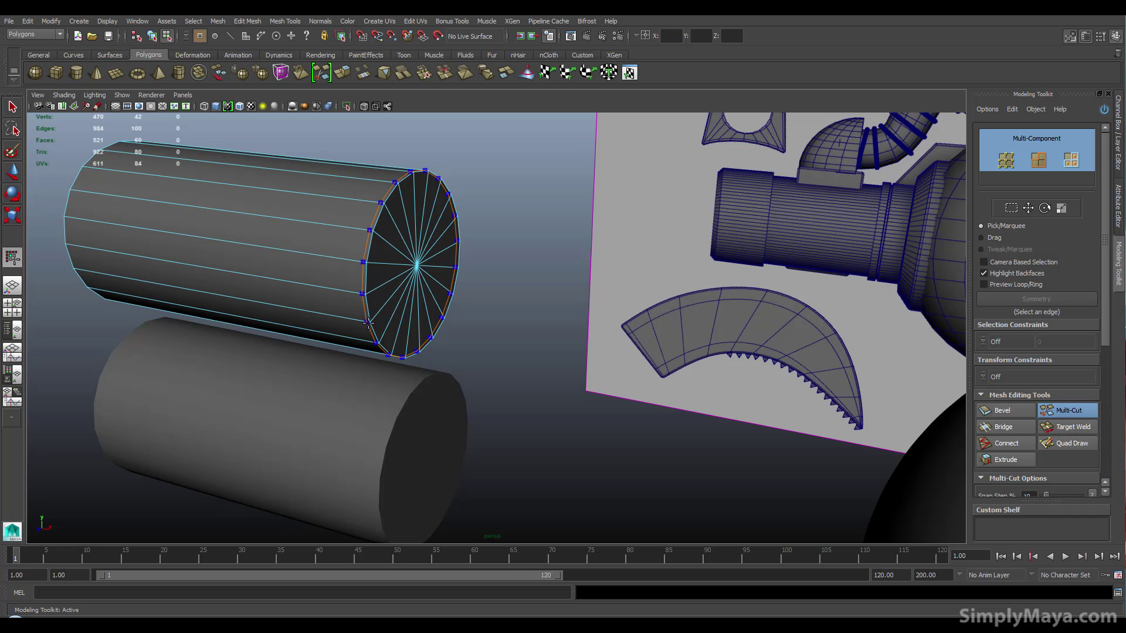
ctrl+click(368, 321)
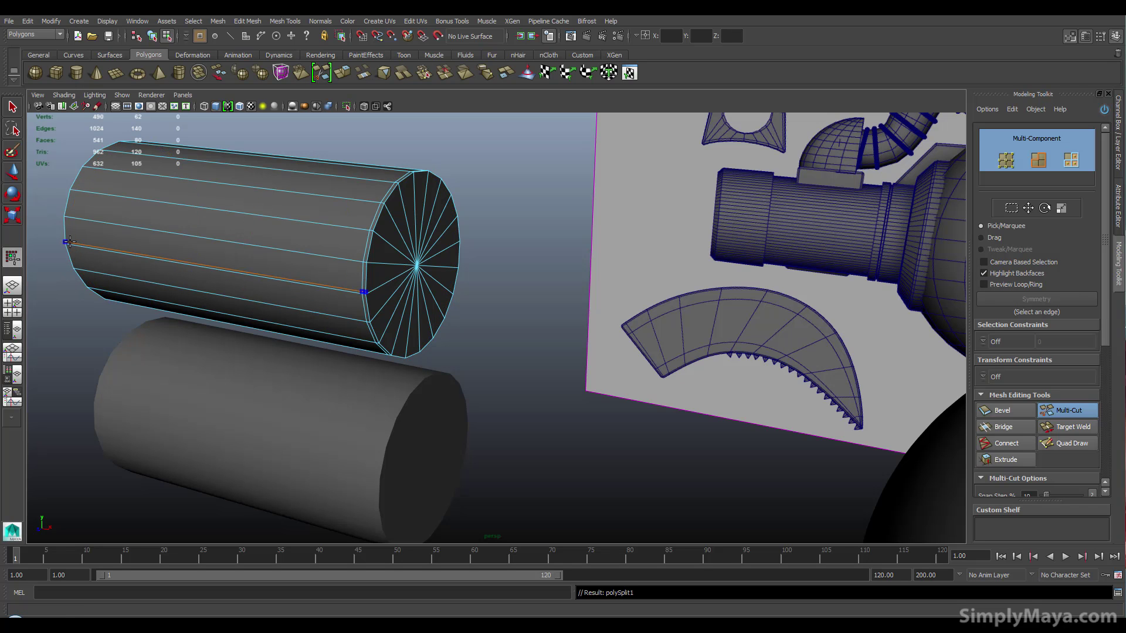
key(ctrl)
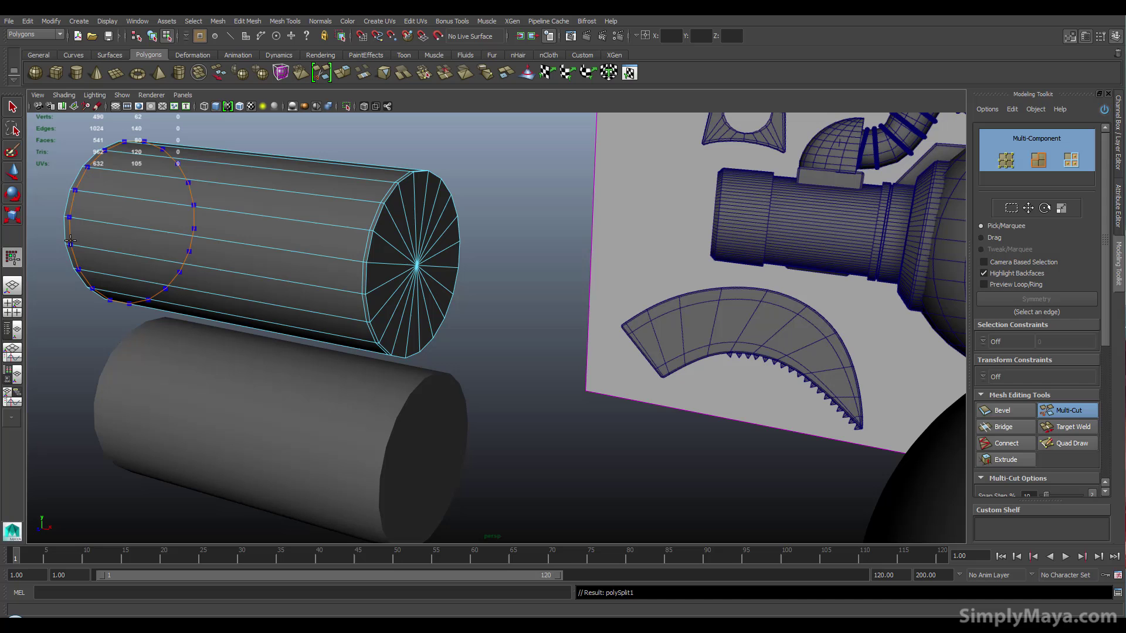
right_drag(234, 259, 273, 262)
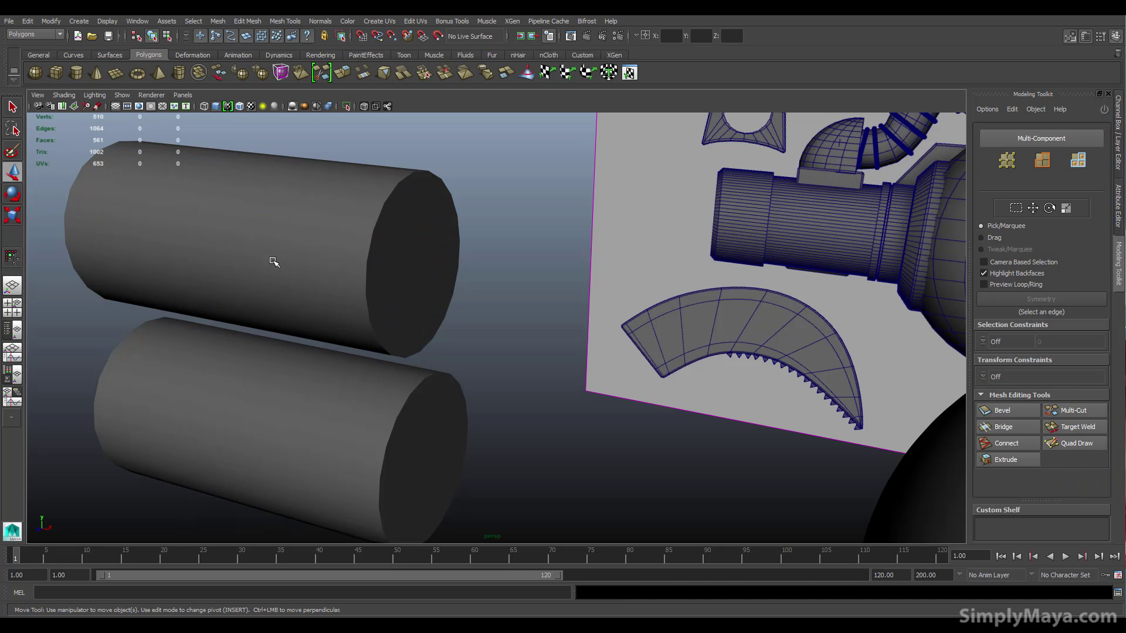
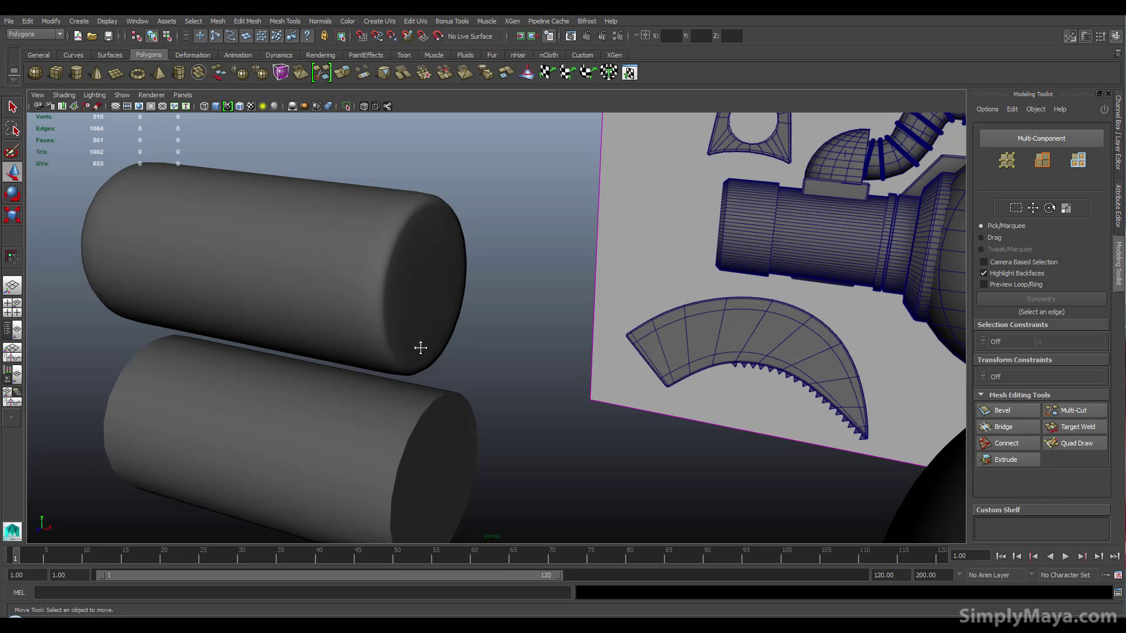
Step: Select the upper cylinder and switch it to faceted display with smooth preview off
alt+middle_drag(421, 347, 445, 223)
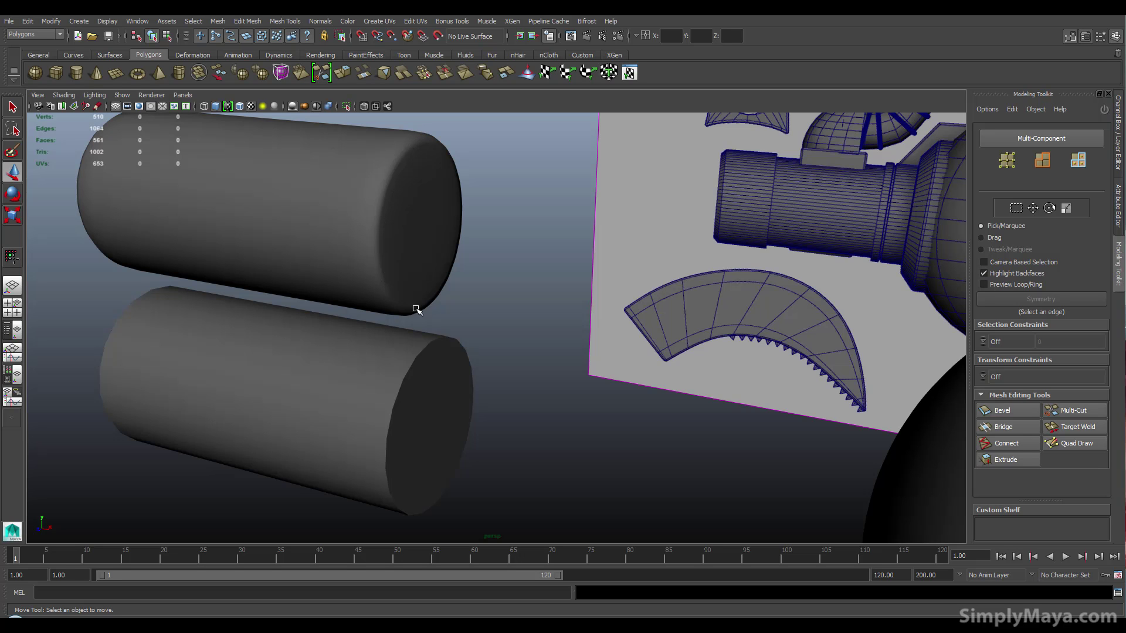
click(421, 197)
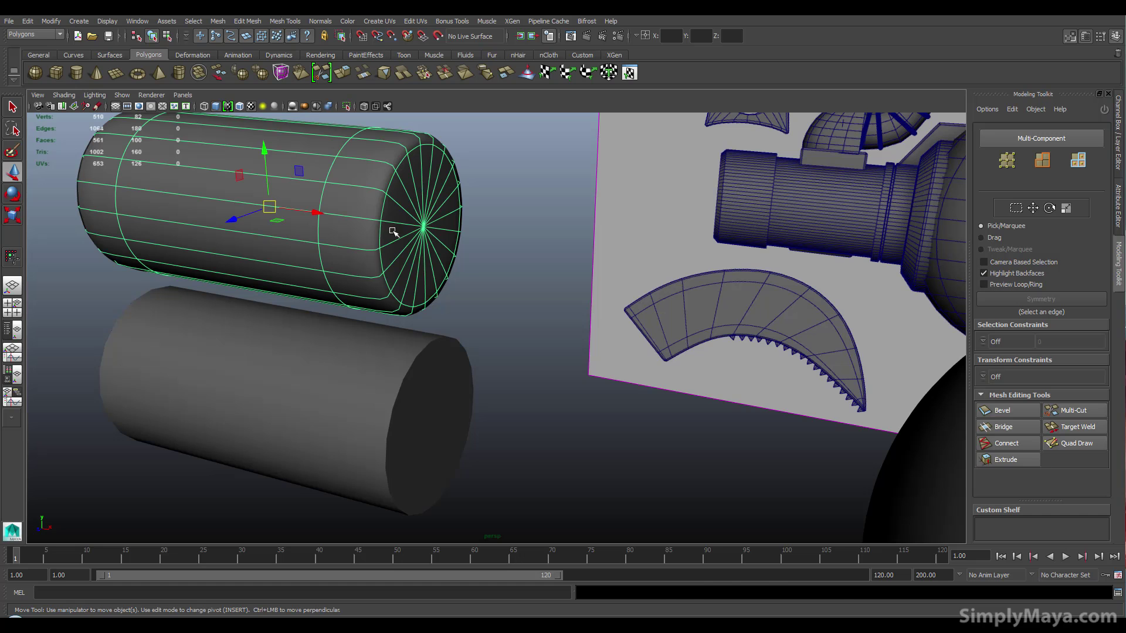
key(1)
scroll(377, 229, up, 2)
scroll(369, 219, up, 3)
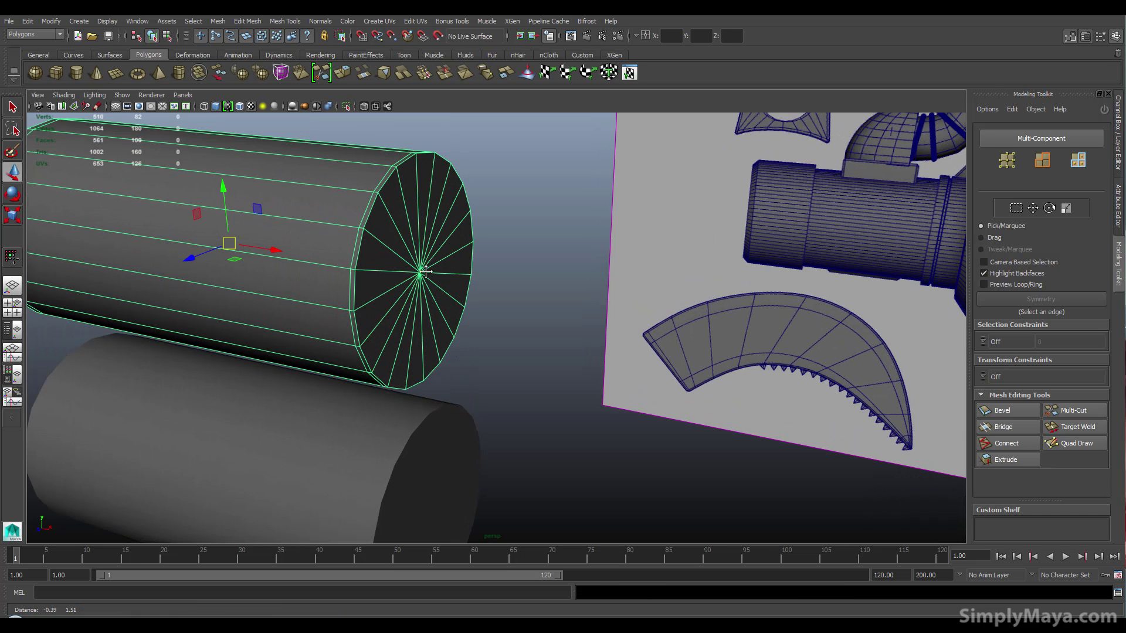
Step: Insert support edge loops near each end of the upper cylinder with Multi-Cut
click(1066, 410)
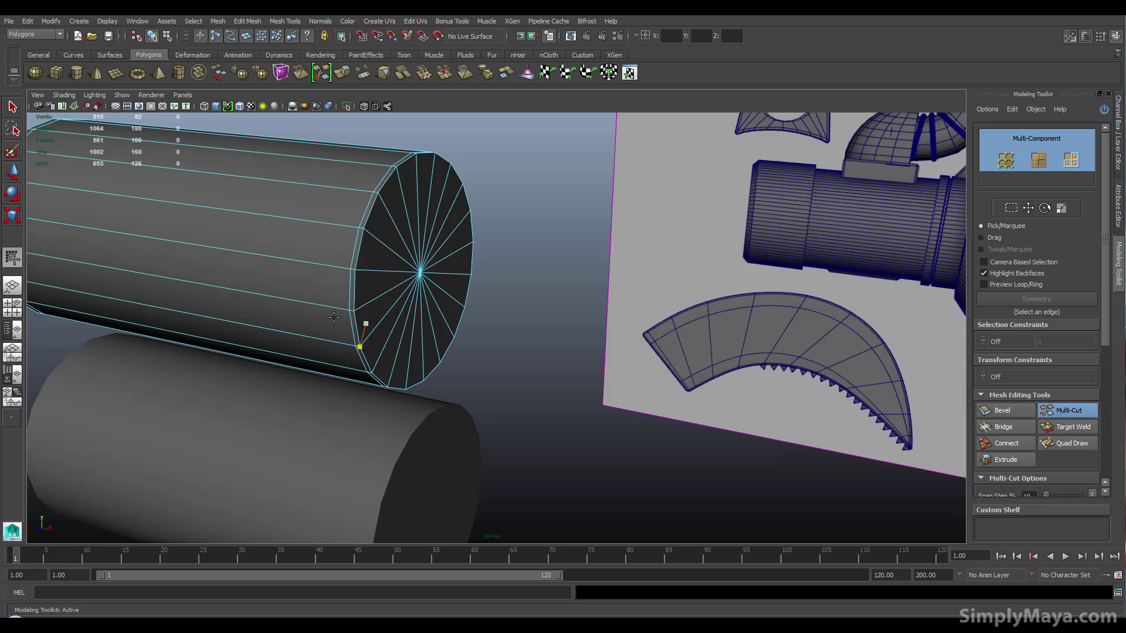
click(335, 305)
alt+middle_drag(334, 305, 402, 327)
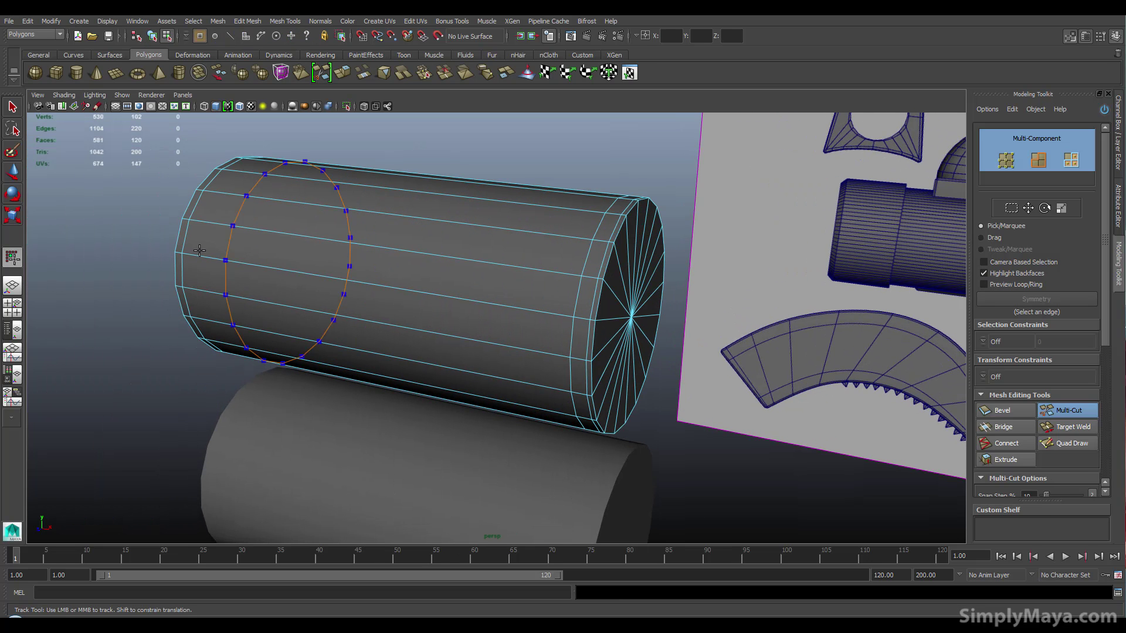
click(191, 250)
Step: Restore smooth preview on the cylinder and return to object mode to check the caps
key(3)
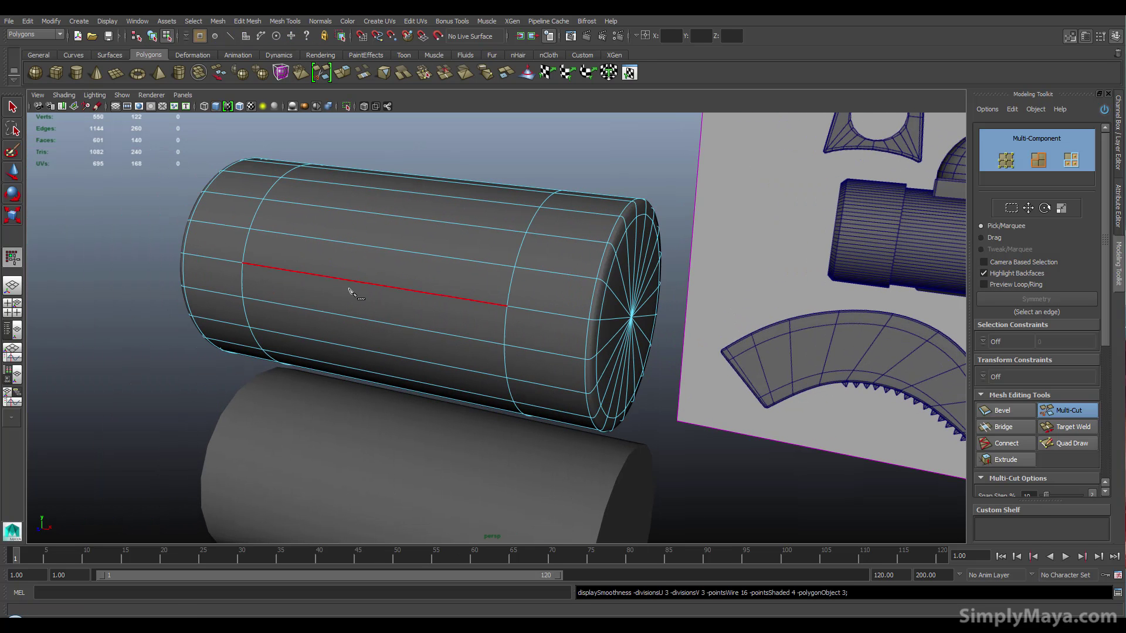
right_drag(524, 255, 562, 224)
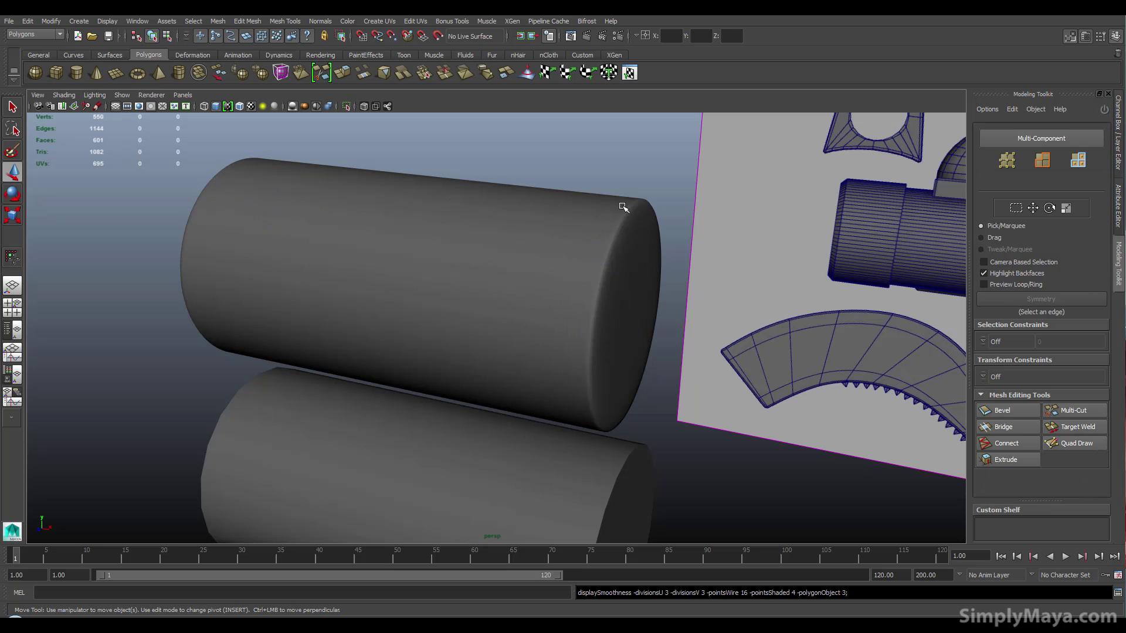
mouse_move(593, 397)
alt+mouse_down()
mouse_move(563, 347)
mouse_move(531, 226)
alt+mouse_up()
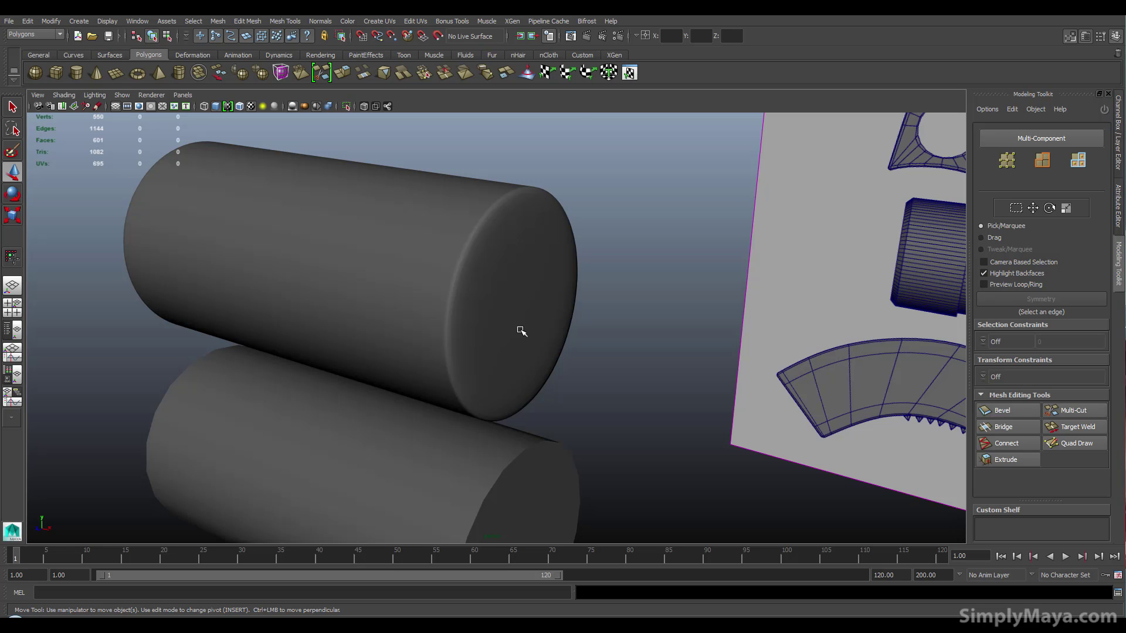
Step: Select the lower cylinder and frame it in the viewport
alt+middle_drag(525, 322, 518, 203)
click(473, 335)
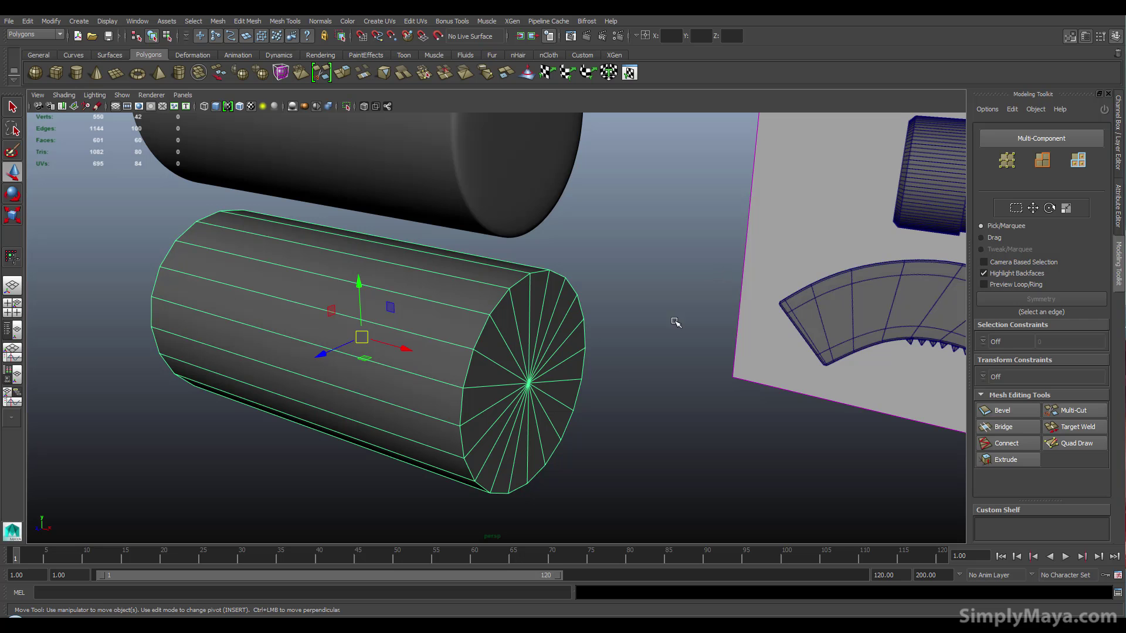
alt+drag(503, 251, 515, 340)
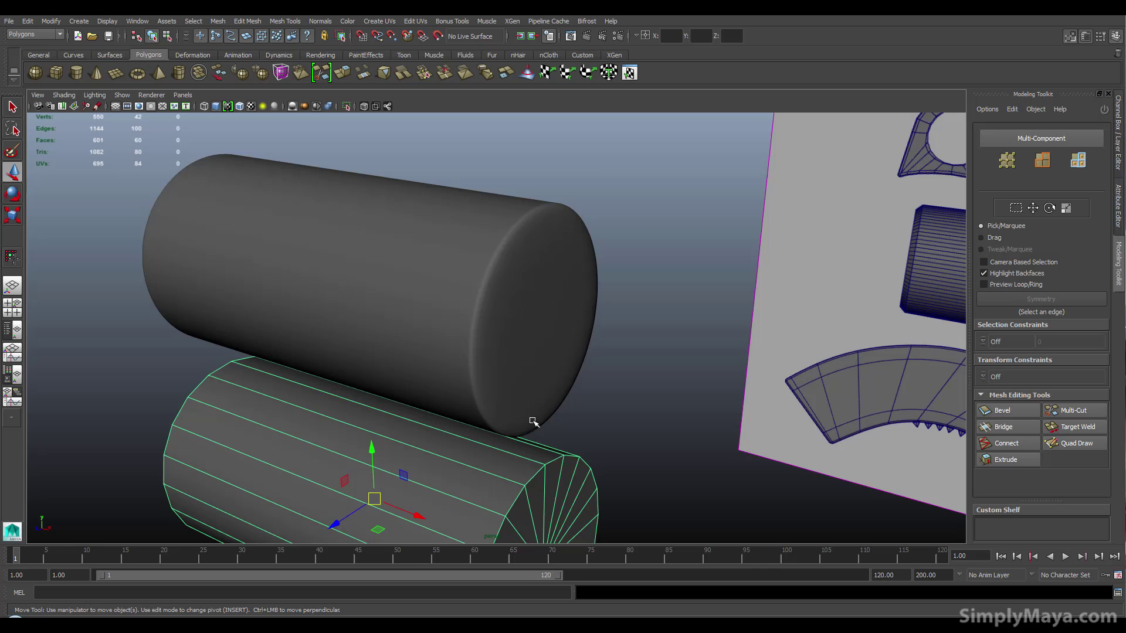
key(f)
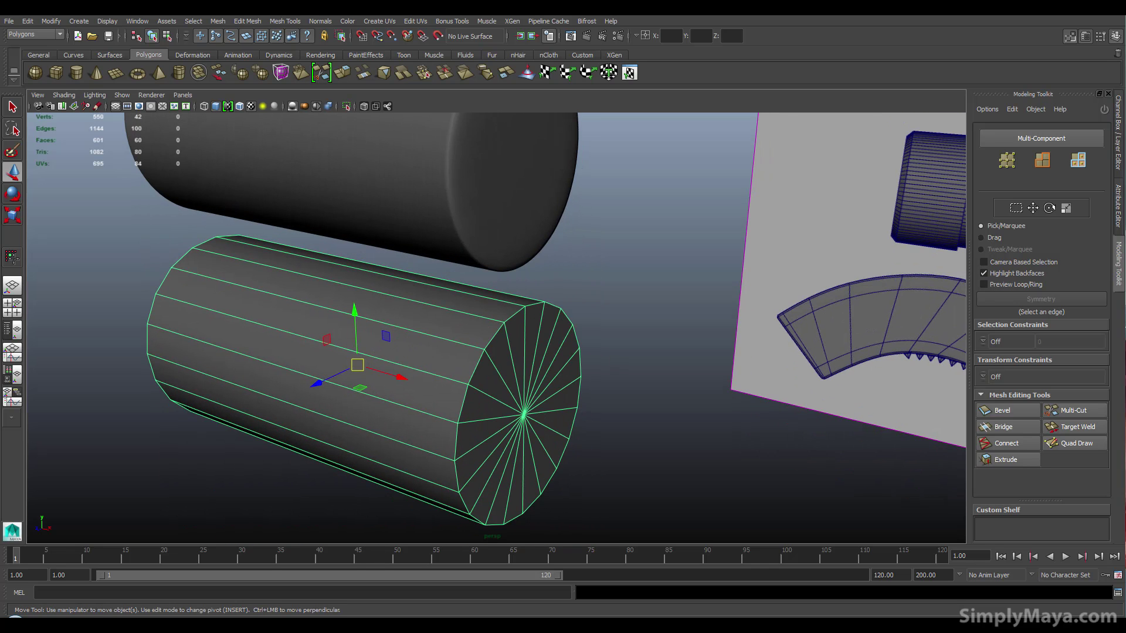
Step: In the Channel Box, set polyCylinder1 Subdivisions Axis to 80
click(1119, 206)
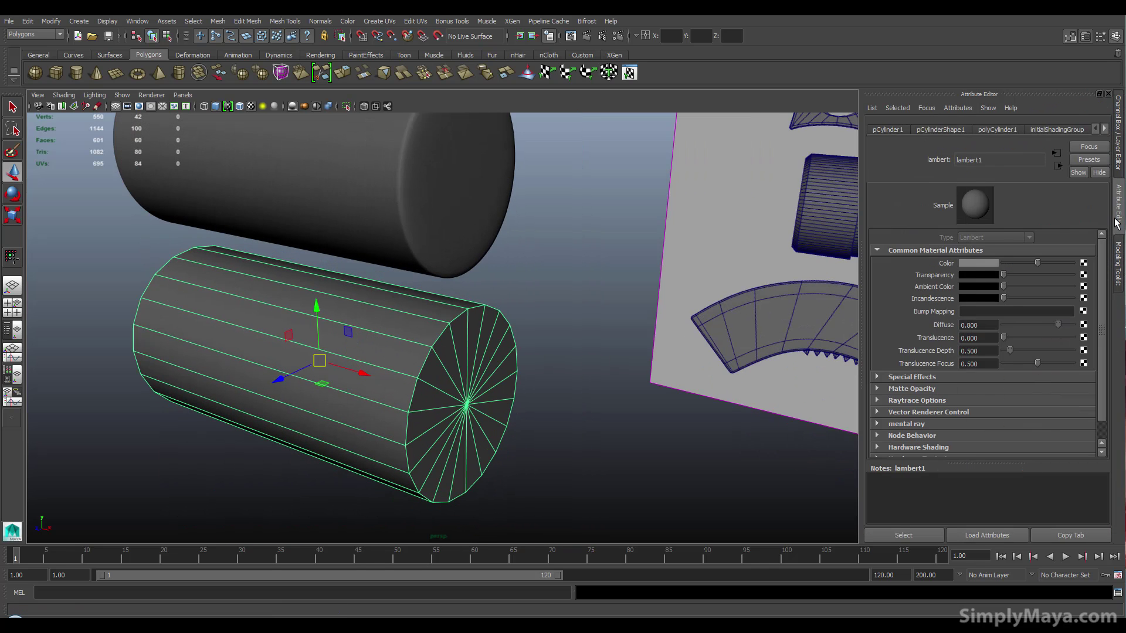
click(1119, 168)
click(1003, 261)
text(80)
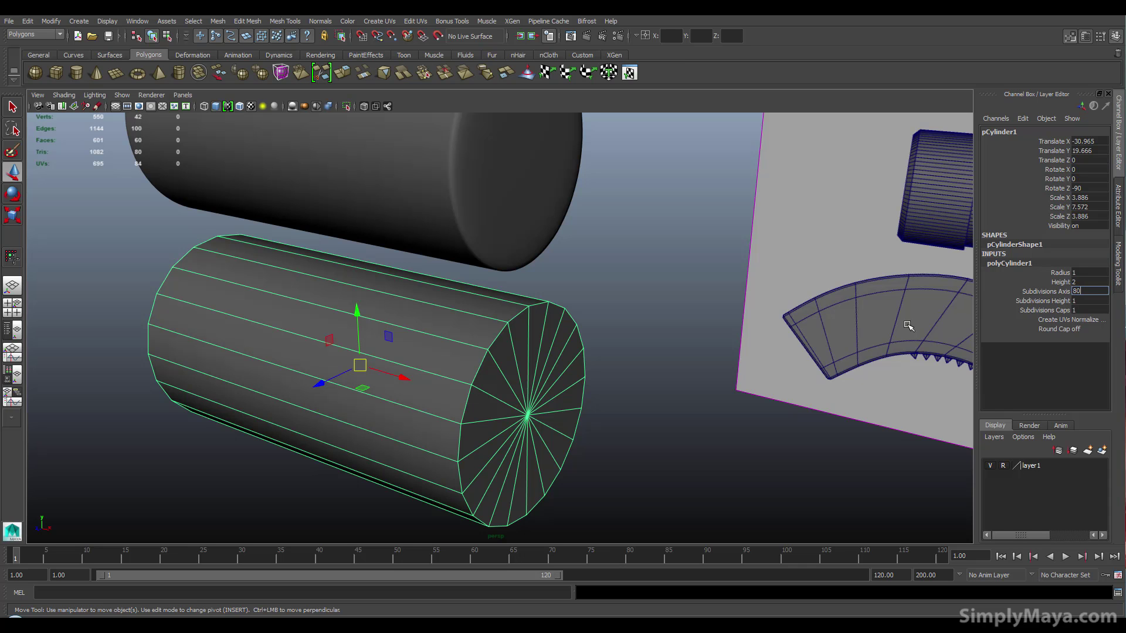
key(Return)
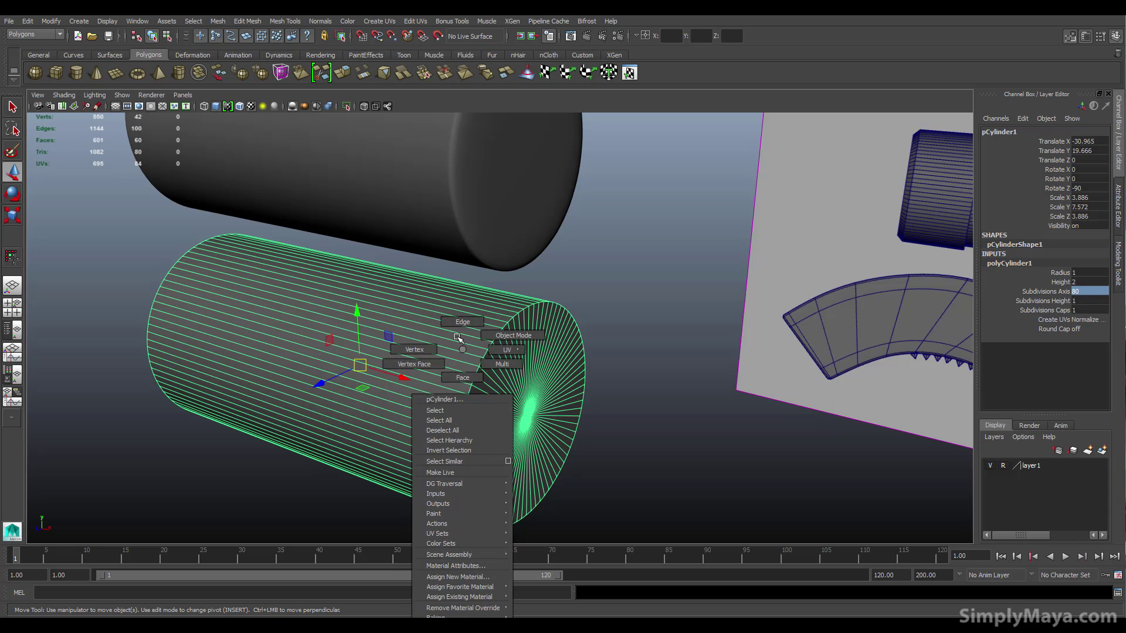
Step: Bevel the lower cylinder's cap edge loop with a thin 0.036 offset
right_click(466, 353)
double_click(479, 363)
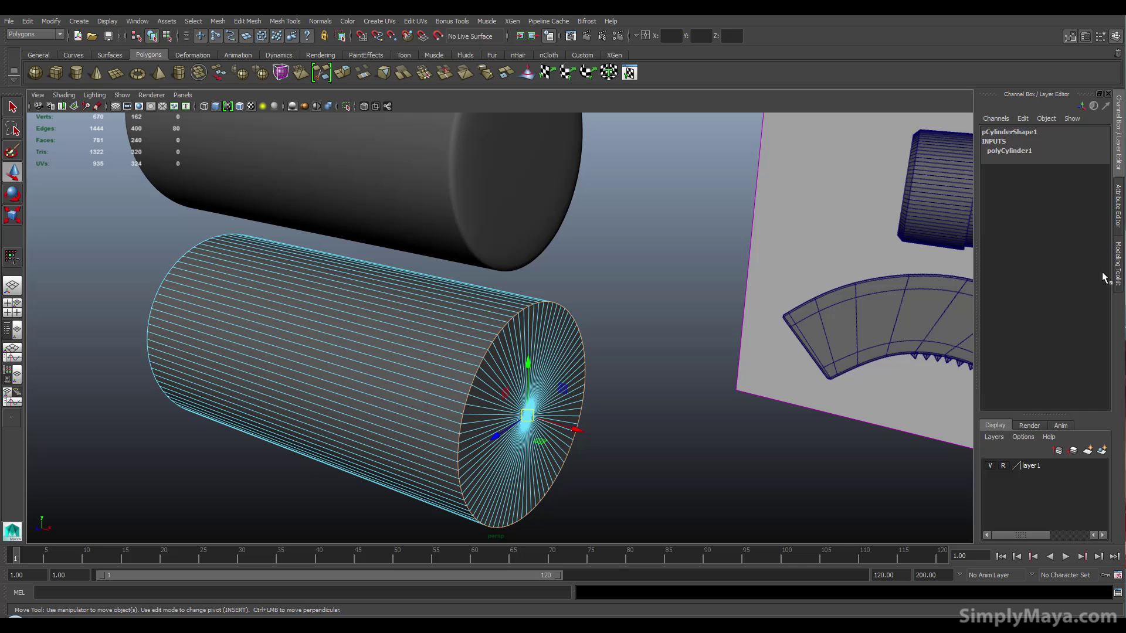
click(1117, 268)
click(1003, 410)
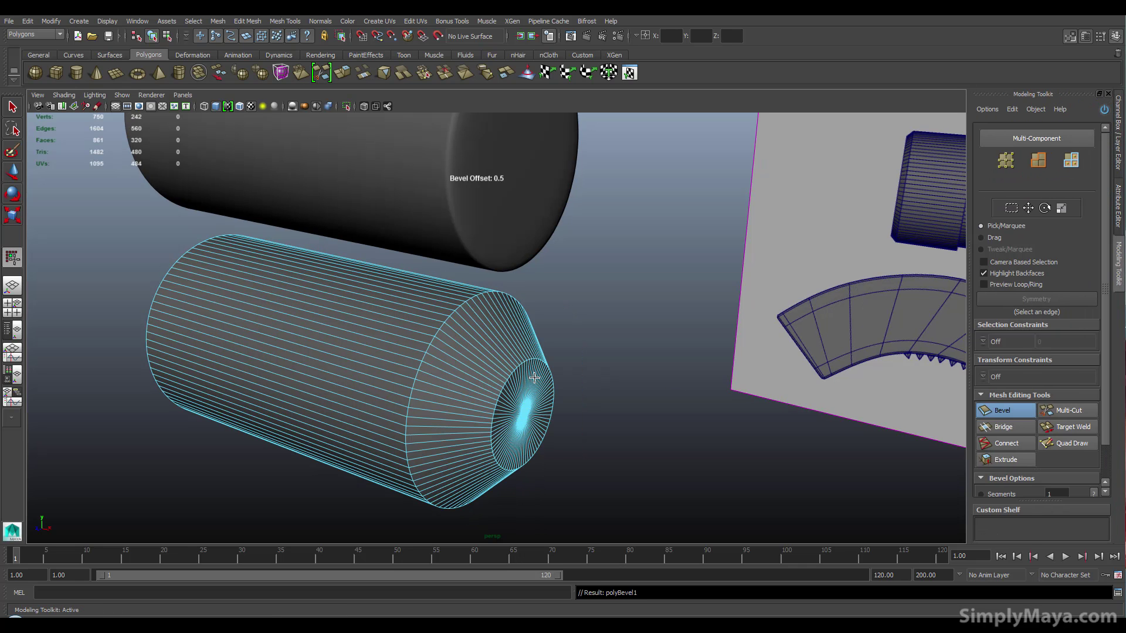
drag(485, 380, 416, 375)
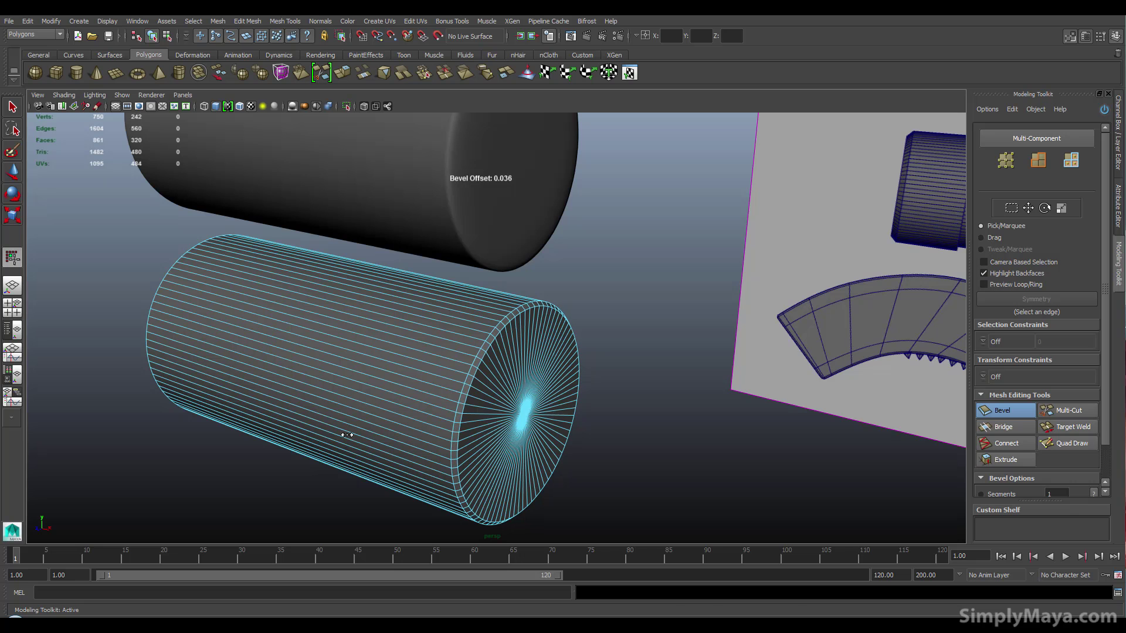
Step: Leave edge editing for object mode and orbit to inspect the bevelled rim
mouse_move(347, 434)
alt+mouse_down()
mouse_move(359, 427)
mouse_move(349, 420)
alt+mouse_up()
right_drag(393, 358, 433, 346)
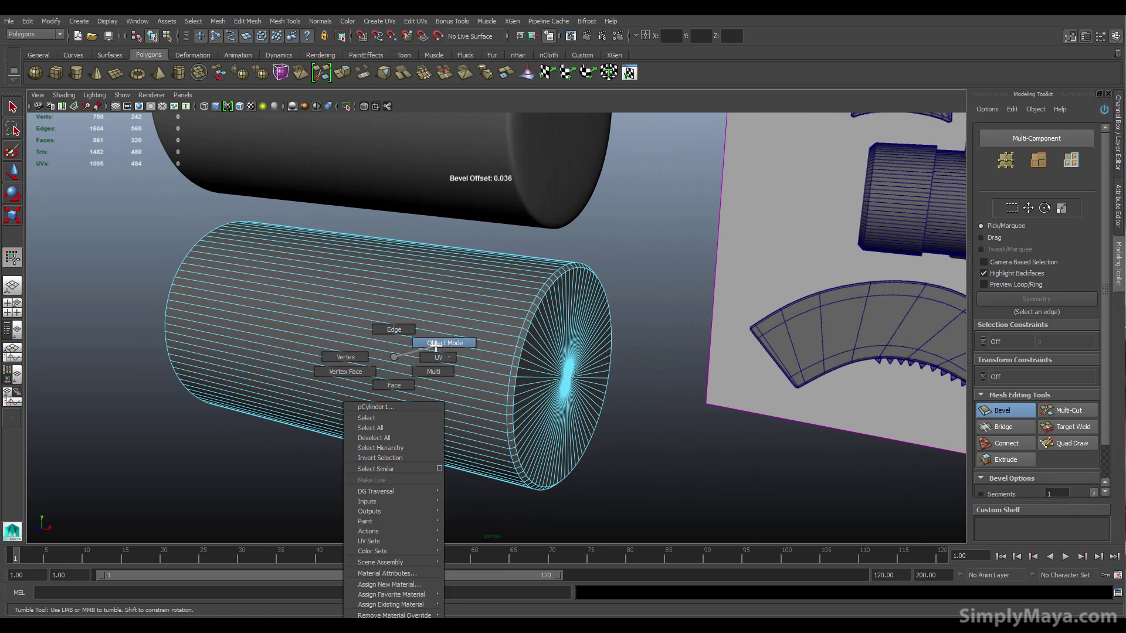
mouse_move(631, 254)
alt+mouse_down()
mouse_move(594, 254)
mouse_move(561, 326)
alt+mouse_up()
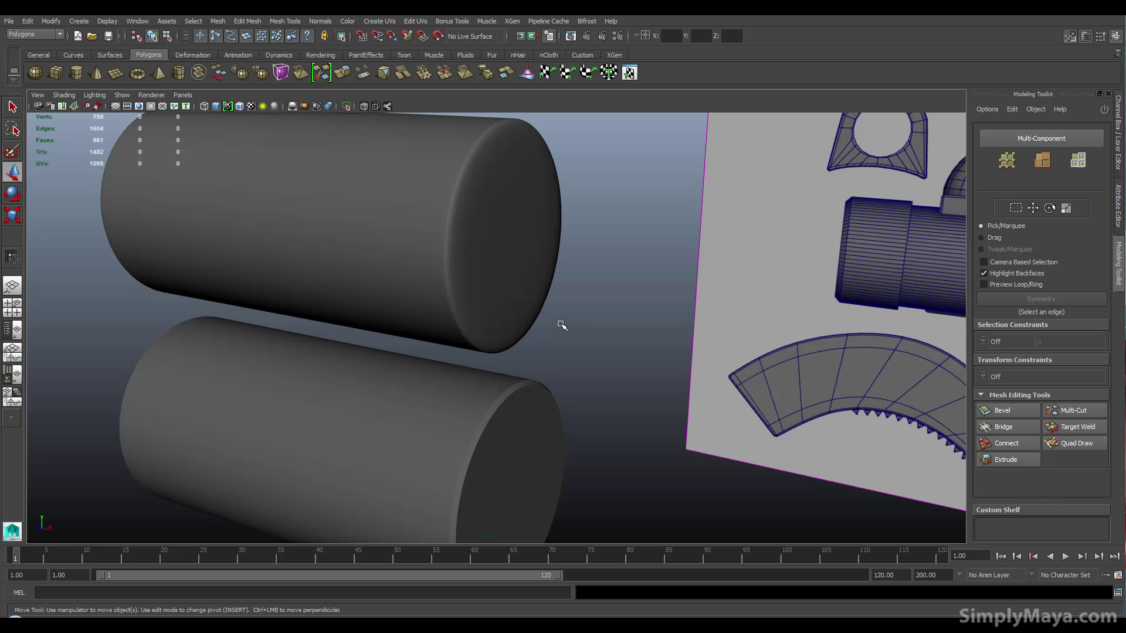
alt+right_drag(516, 279, 694, 317)
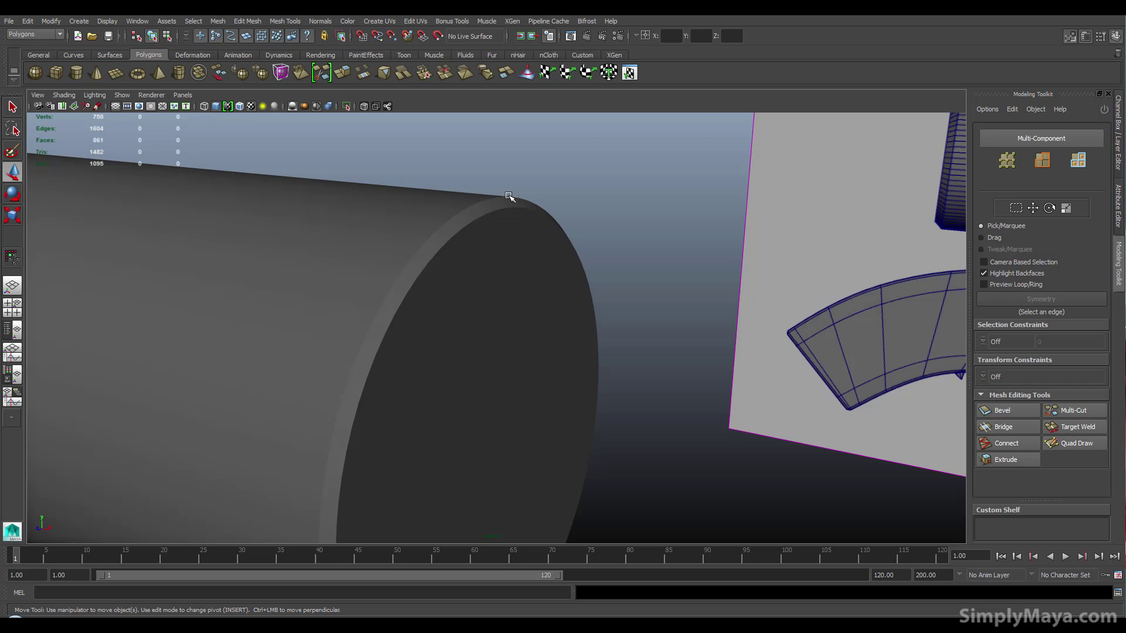
mouse_move(510, 197)
alt+right_down()
mouse_move(552, 322)
mouse_move(390, 334)
alt+right_up()
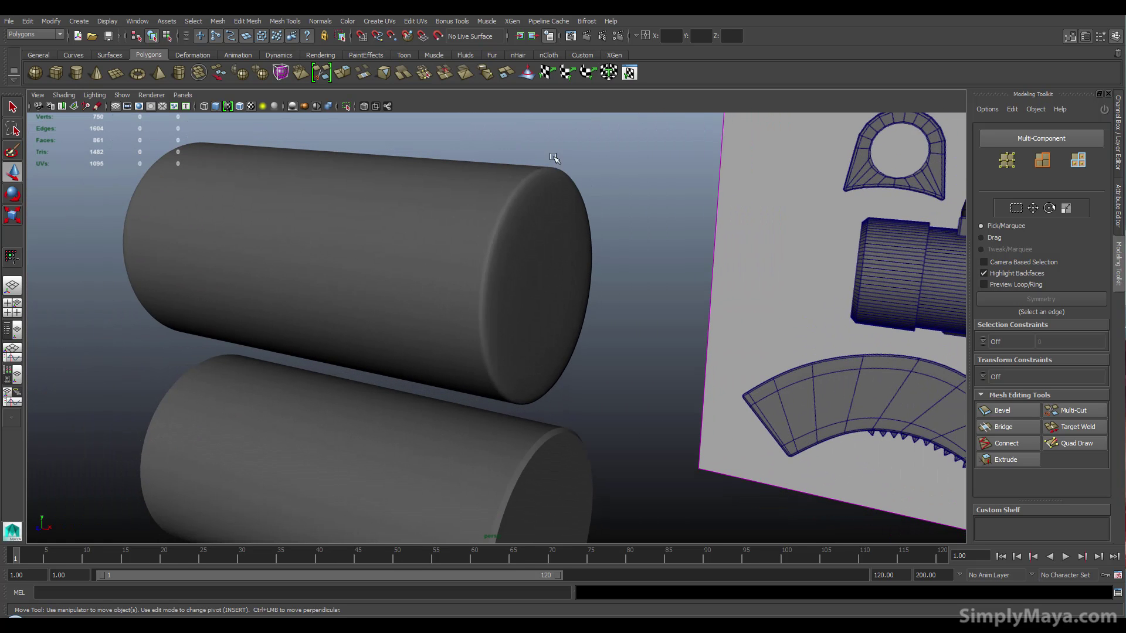
alt+middle_drag(518, 354, 520, 301)
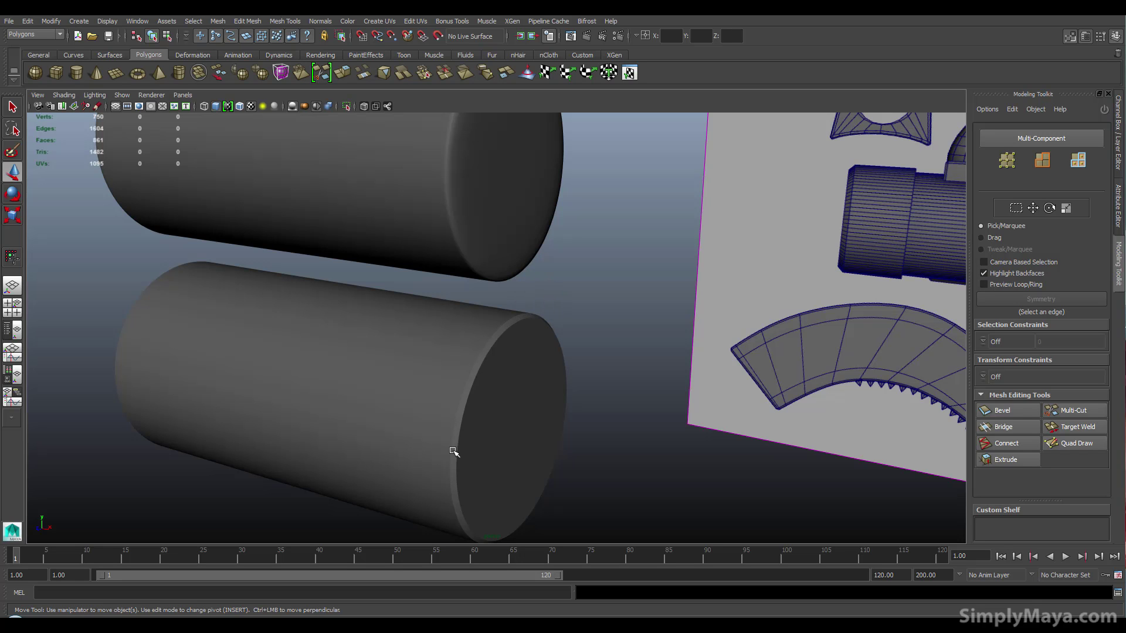
click(421, 368)
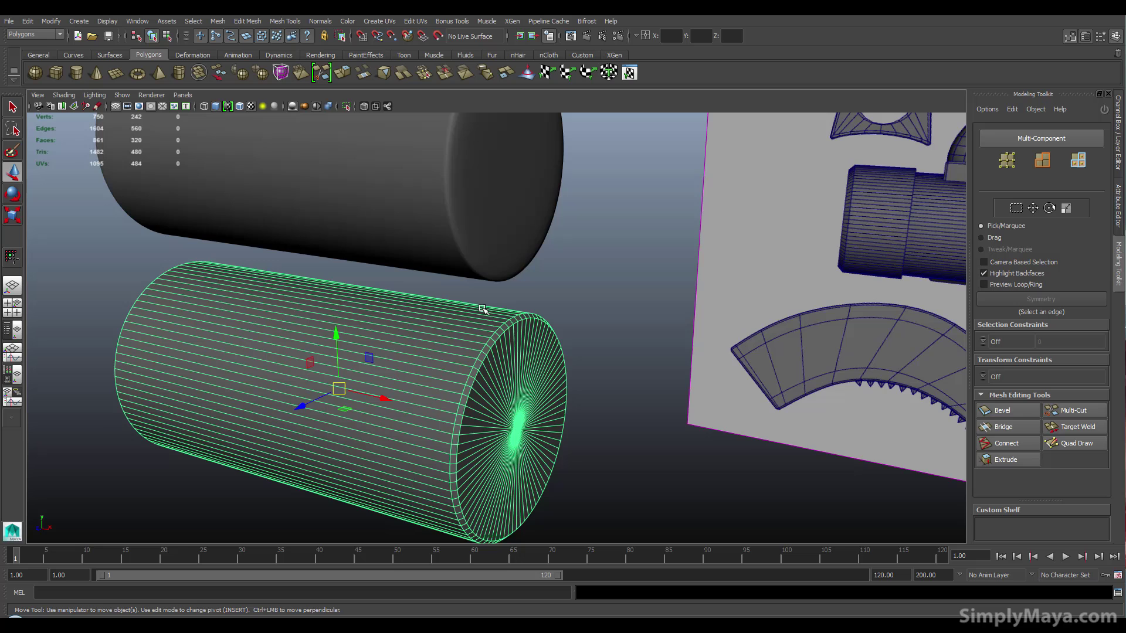
alt+drag(438, 253, 596, 302)
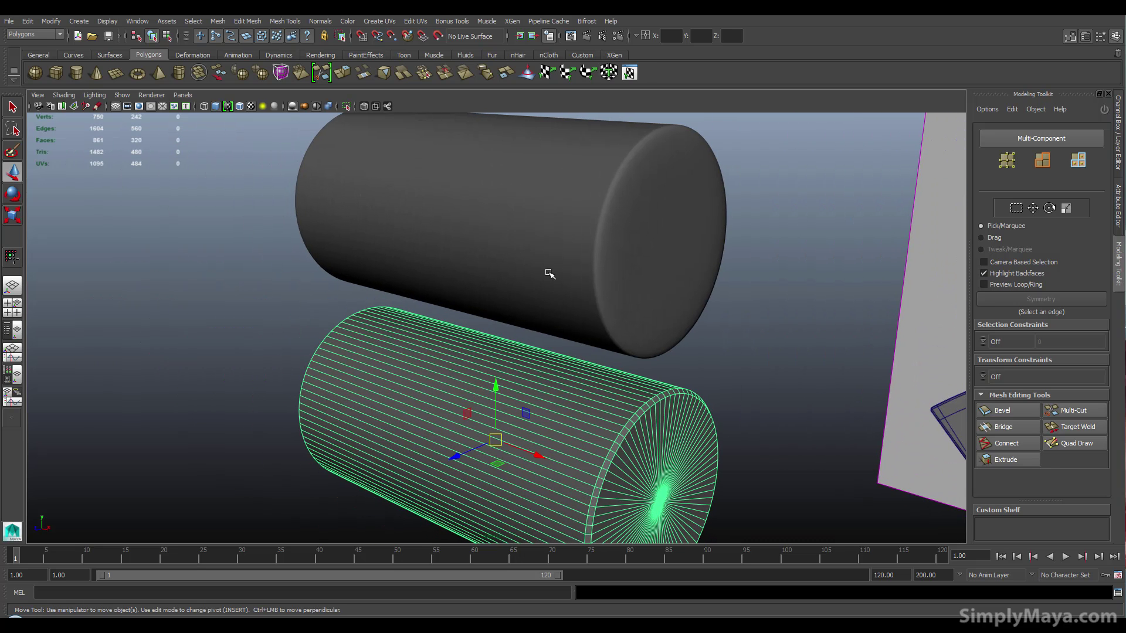
click(564, 258)
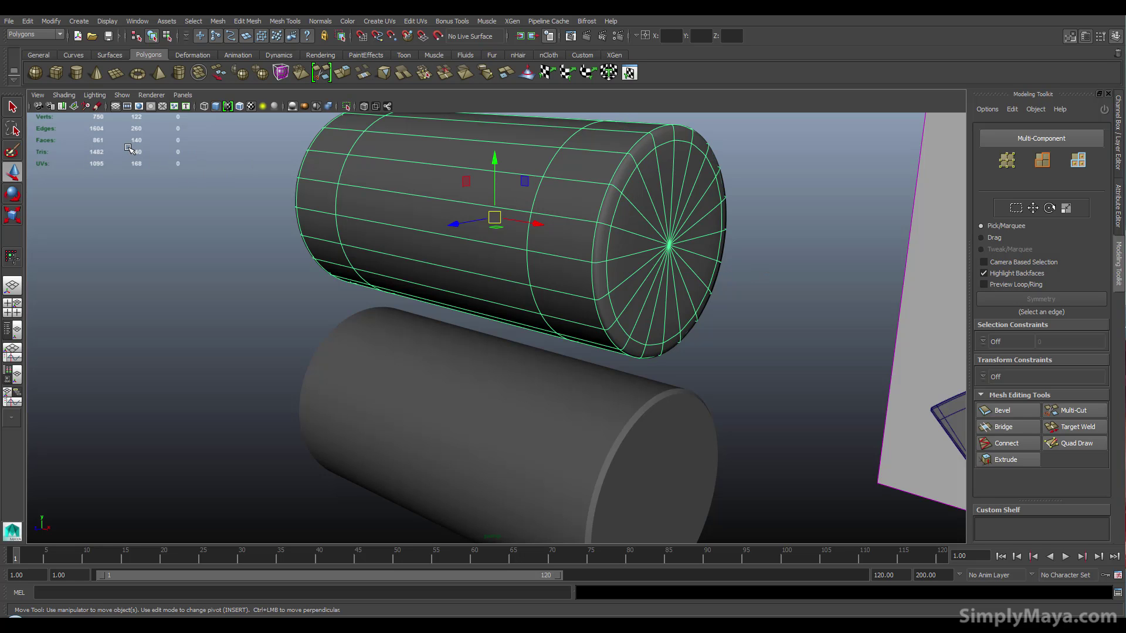
click(466, 388)
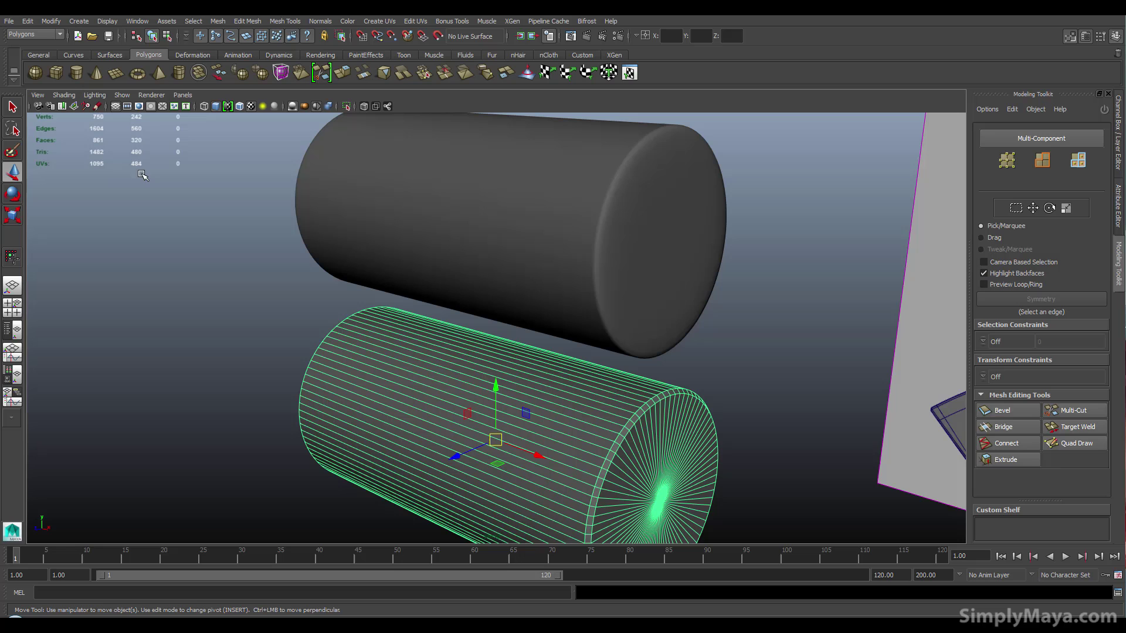
Step: Show the upper cylinder faceted and apply Mesh > Smooth to it
click(585, 196)
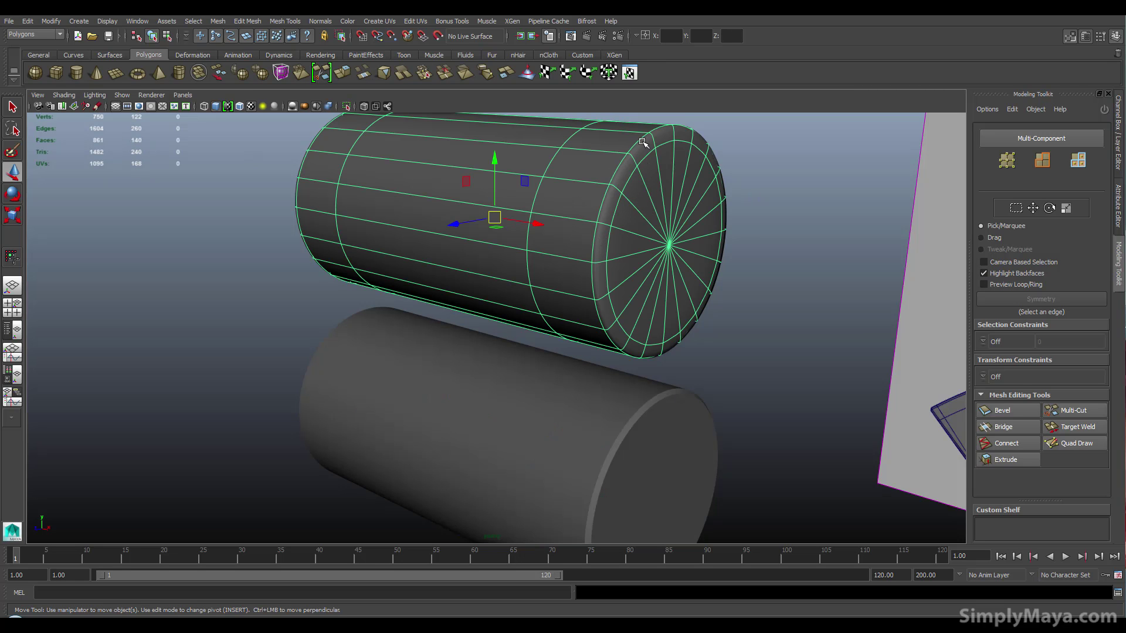
key(1)
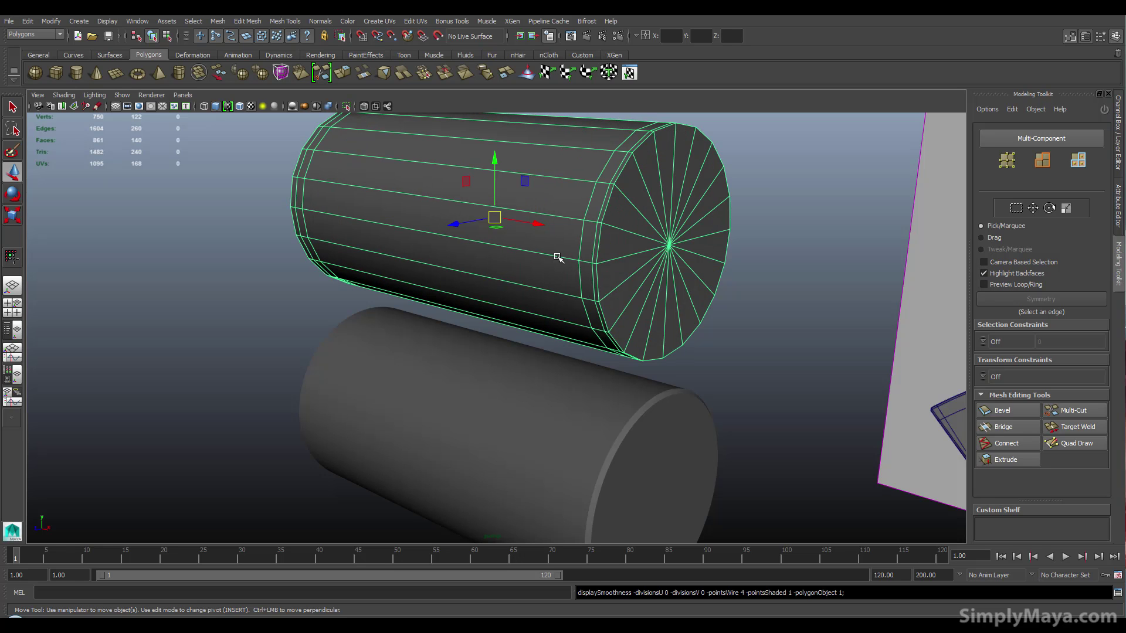
alt+drag(570, 225, 532, 203)
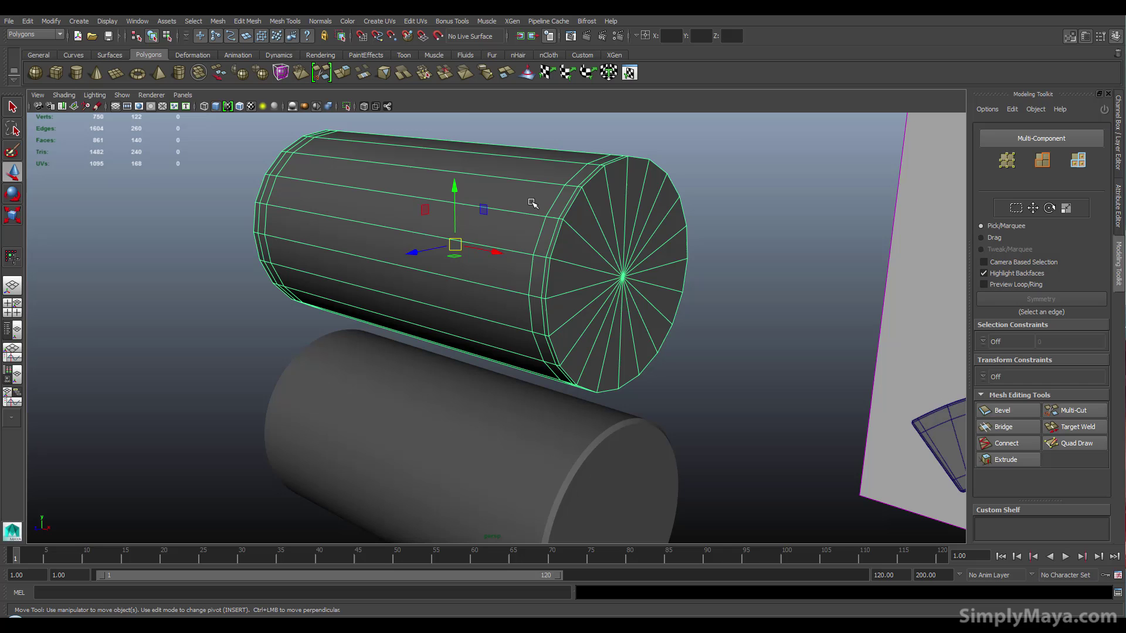
key(space)
click(426, 235)
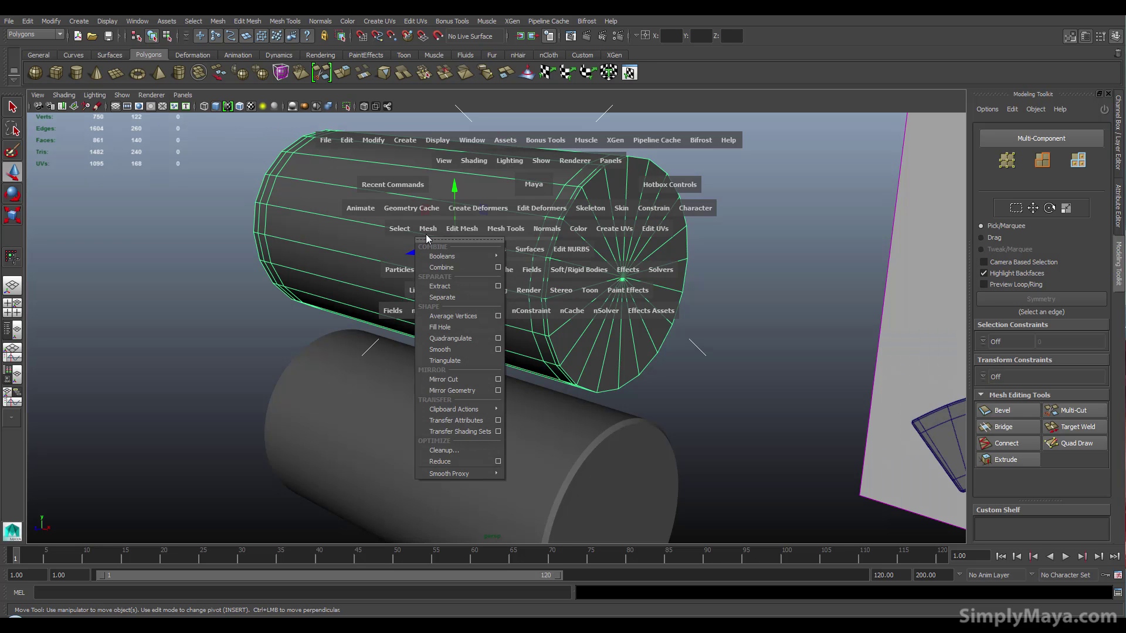
click(441, 350)
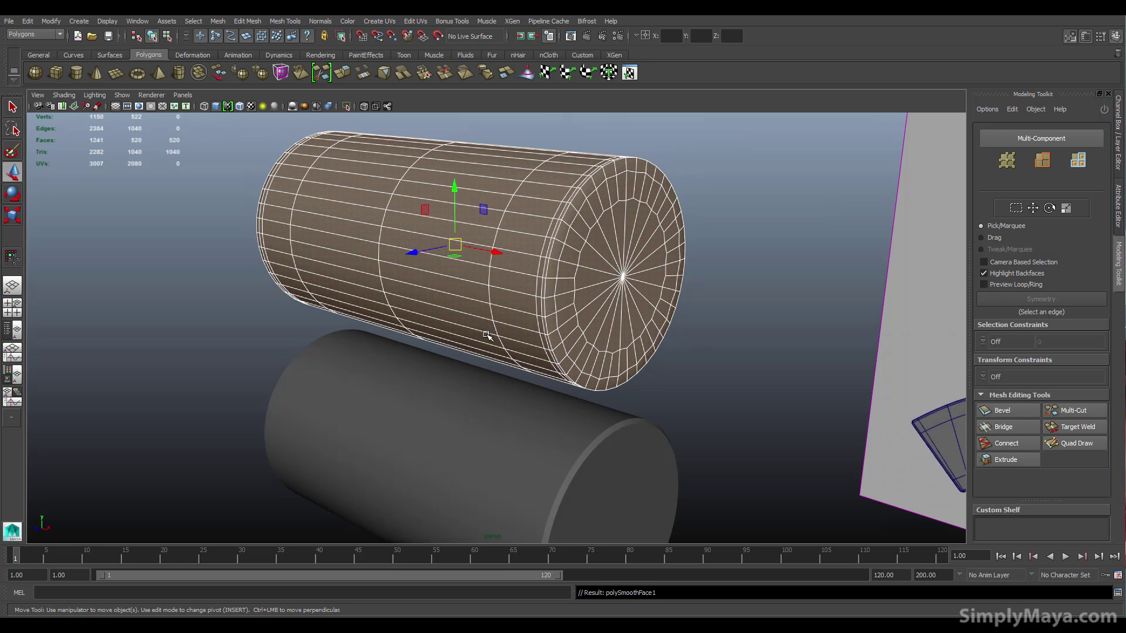
Step: Set polySmoothFace1 Division Levels to 2 in the Attribute Editor, then deselect
click(1118, 204)
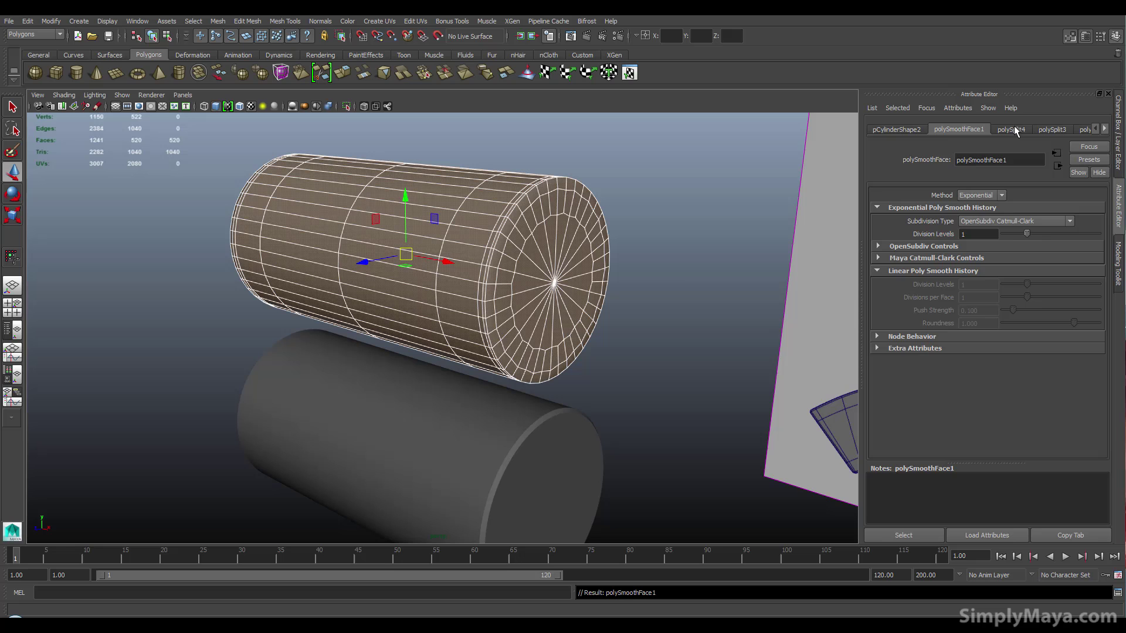
click(960, 130)
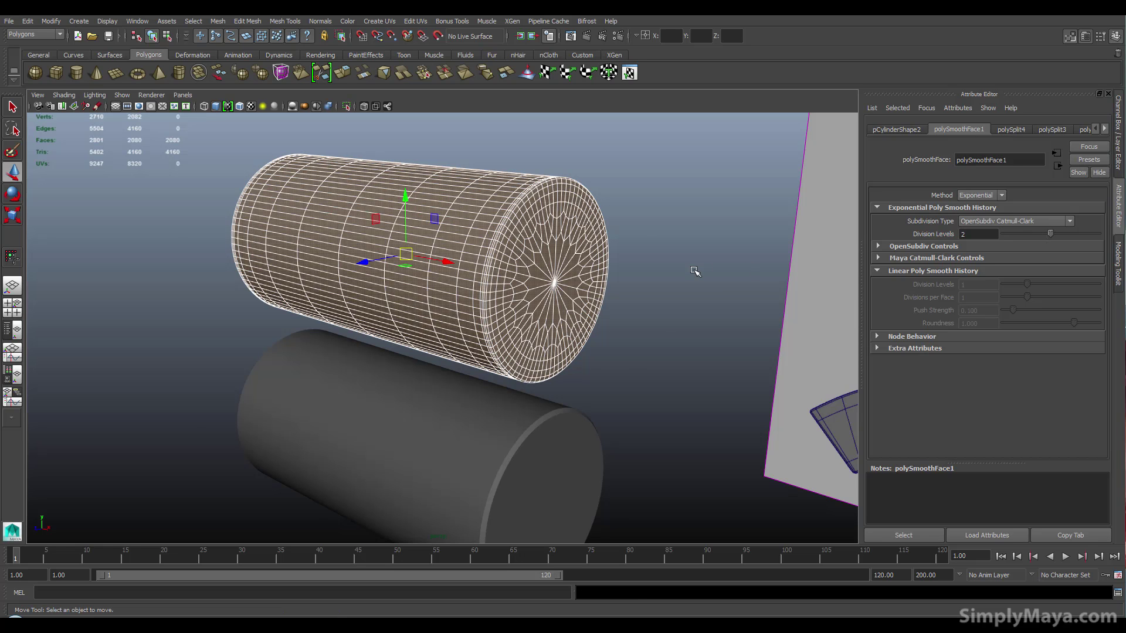
click(694, 291)
alt+middle_drag(673, 345, 699, 315)
alt+drag(699, 315, 536, 190)
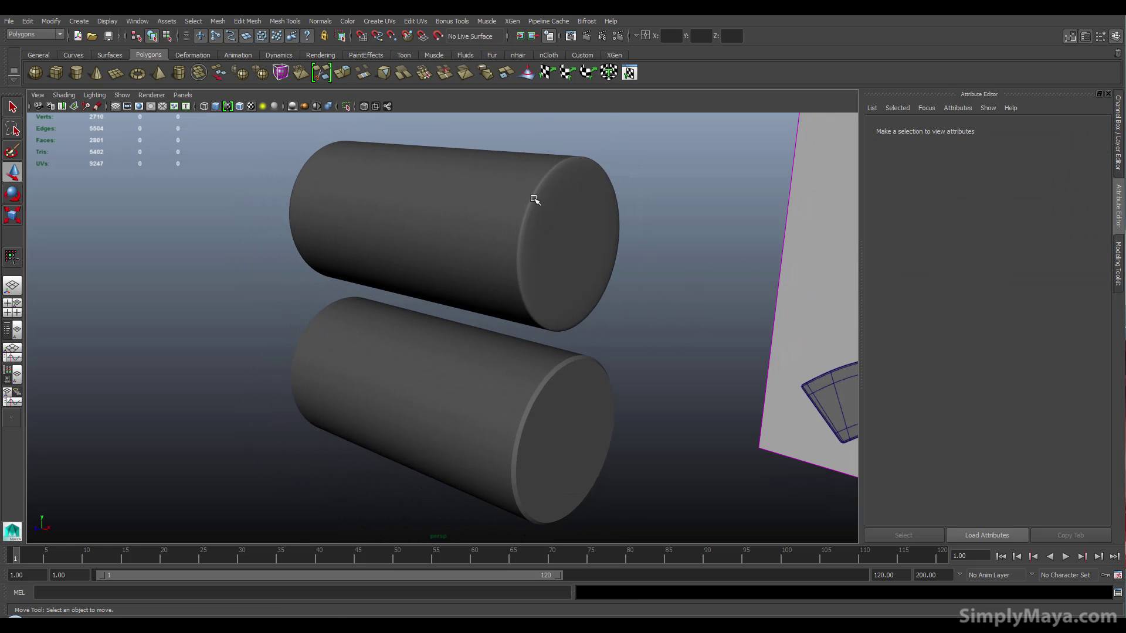
click(501, 181)
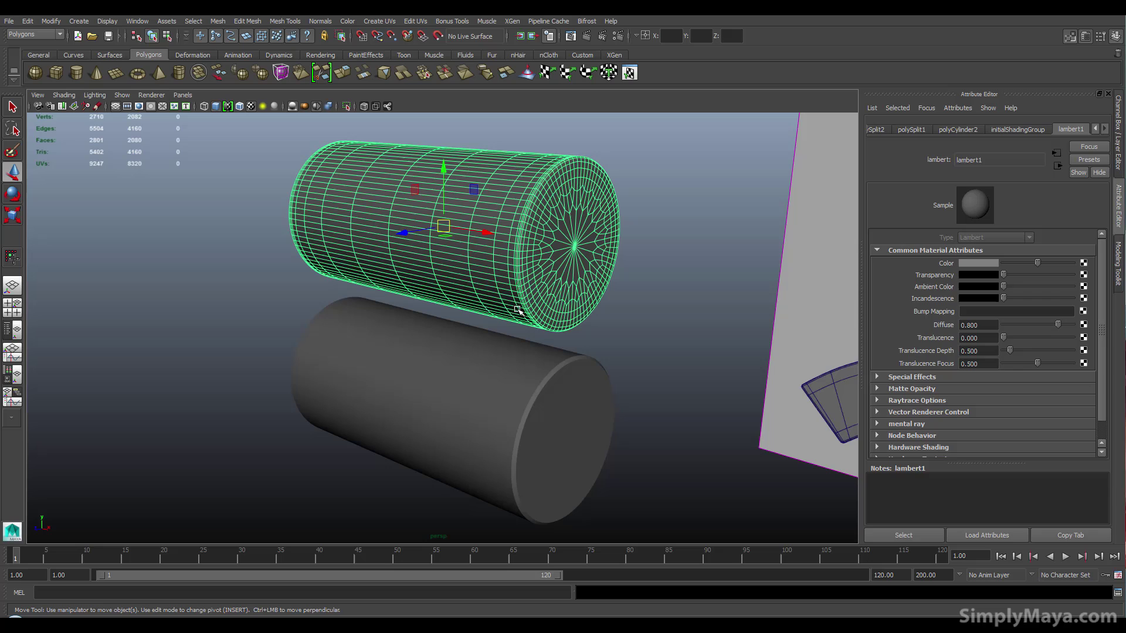
click(654, 352)
click(480, 419)
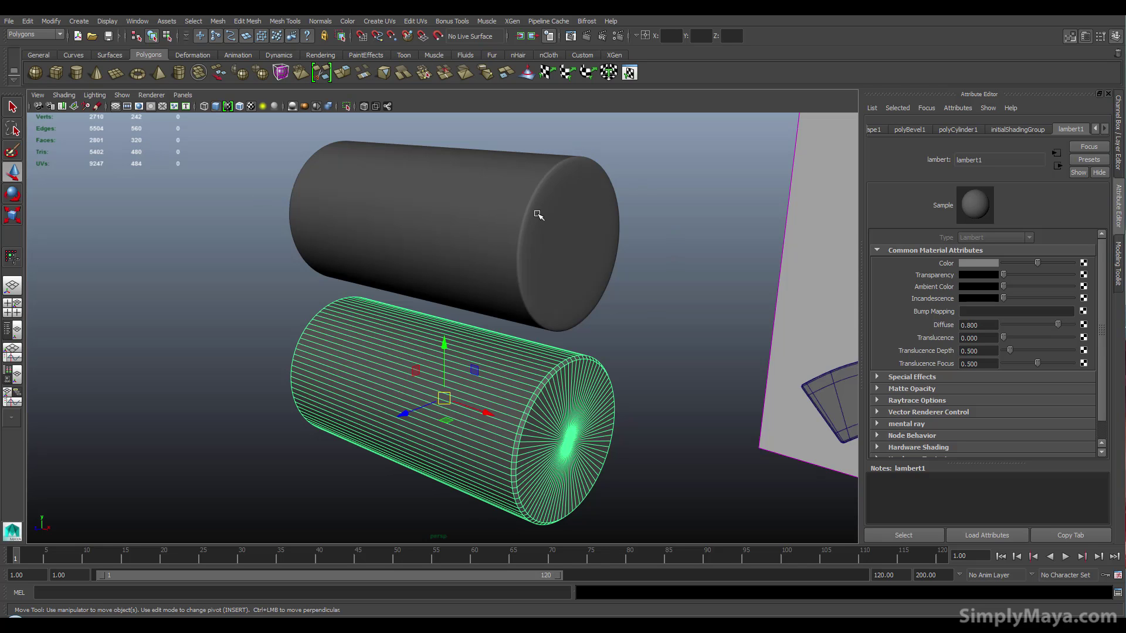
click(479, 187)
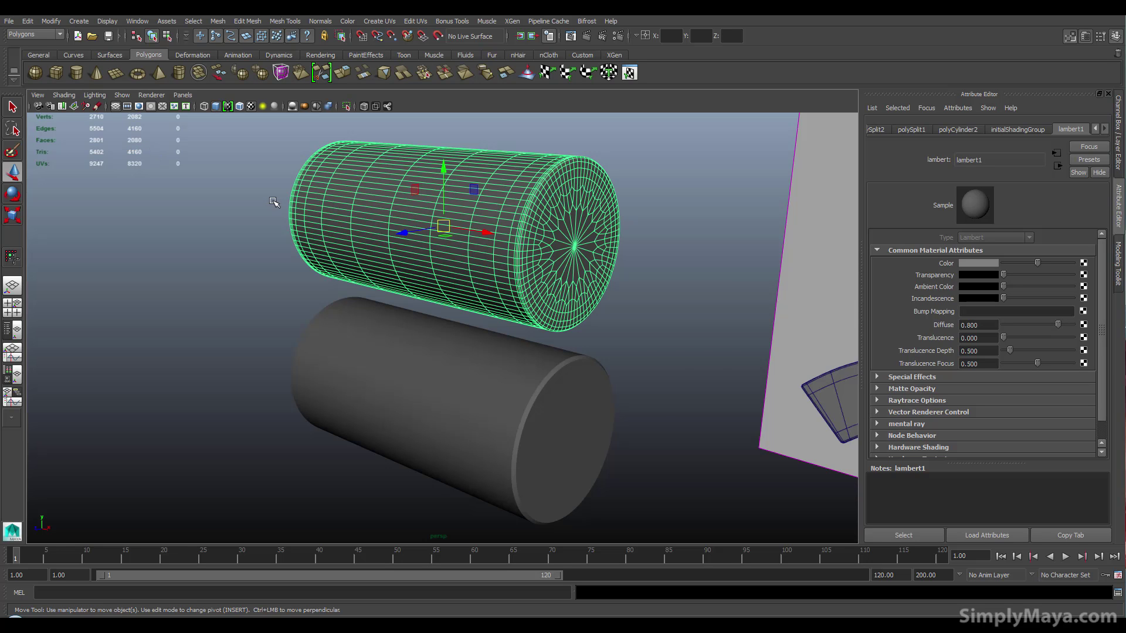
click(559, 378)
scroll(661, 413, up, 3)
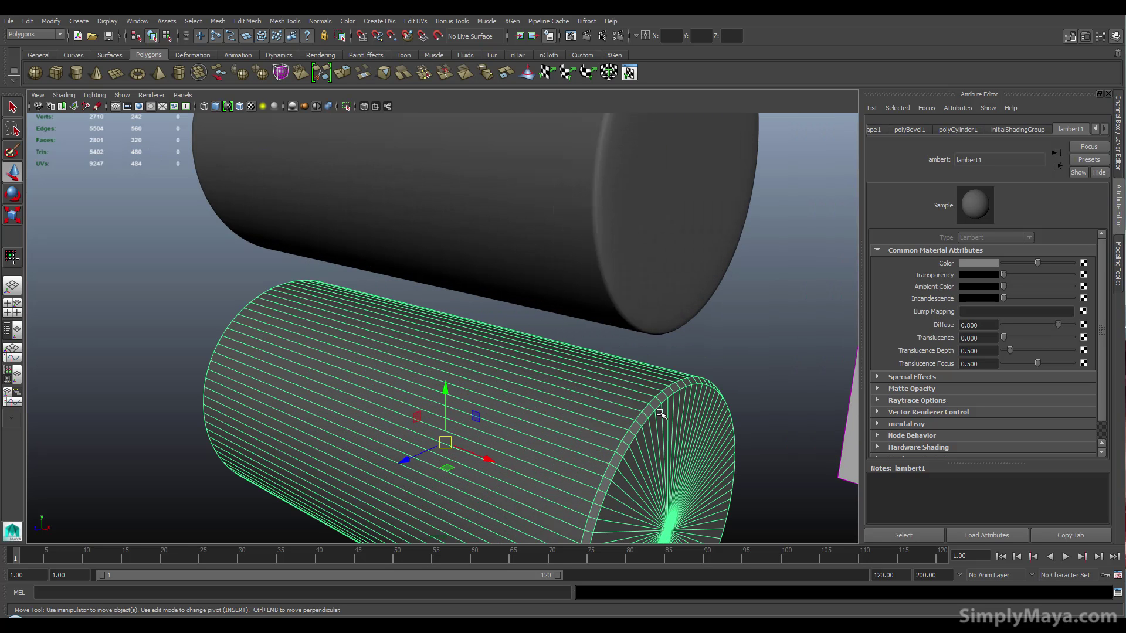
alt+middle_drag(652, 414, 593, 289)
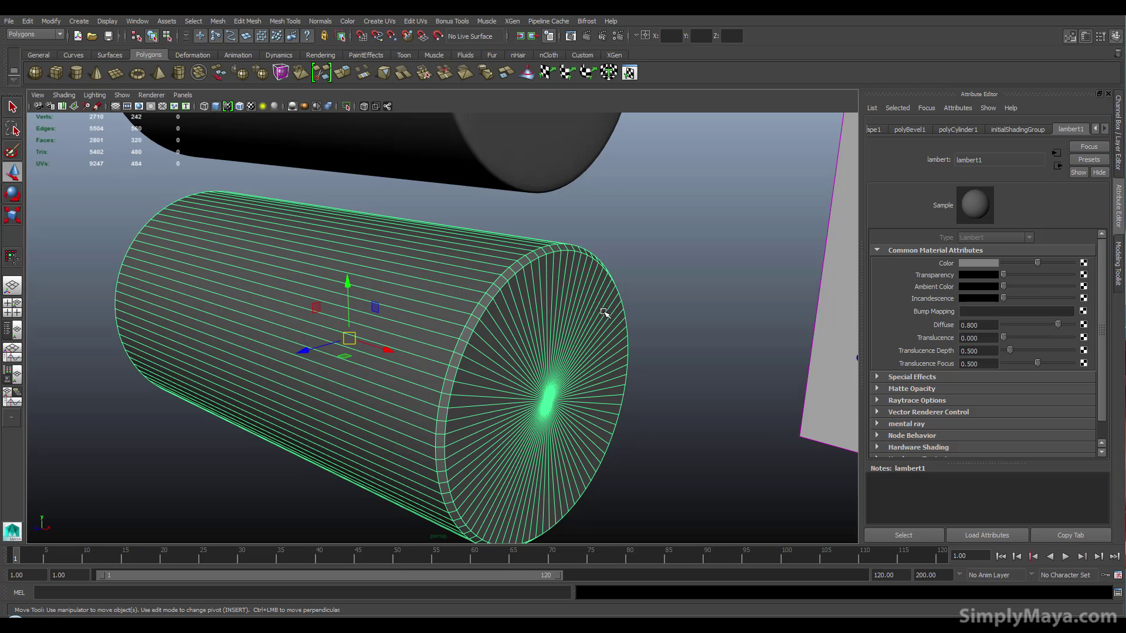
scroll(603, 312, down, 2)
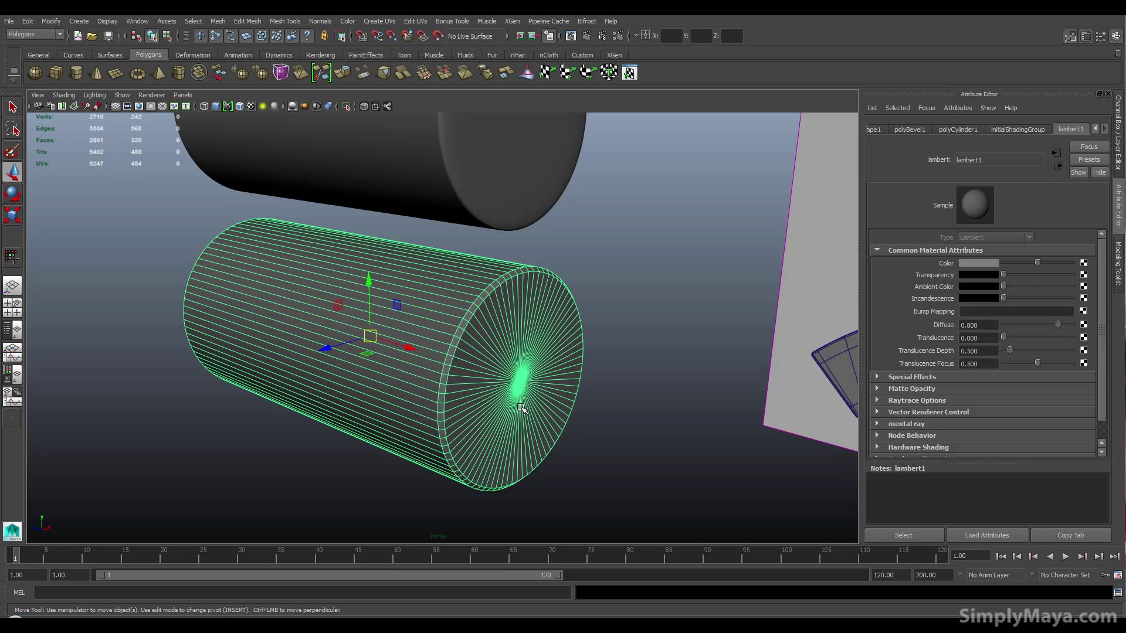
click(615, 262)
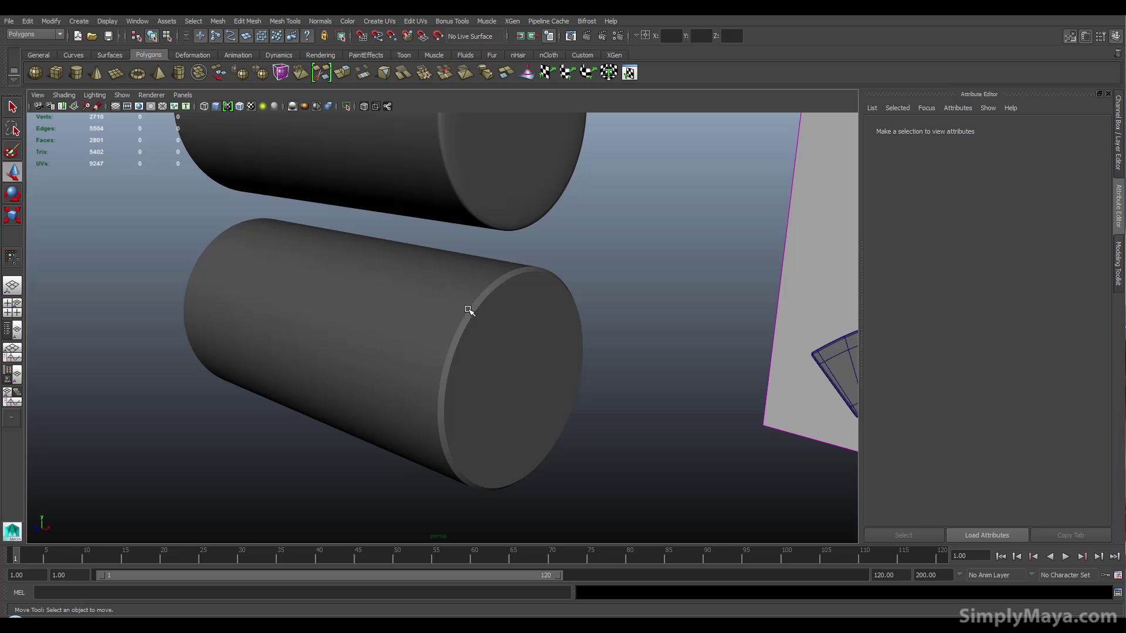
click(498, 348)
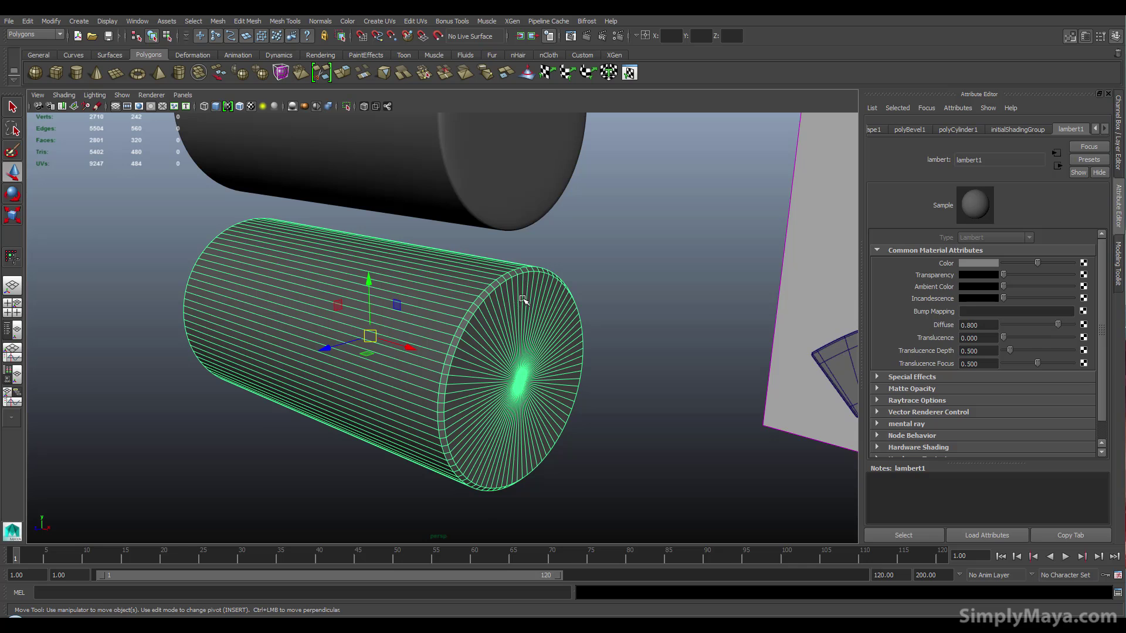
scroll(492, 333, down, 1)
scroll(552, 322, down, 1)
alt+drag(322, 329, 655, 327)
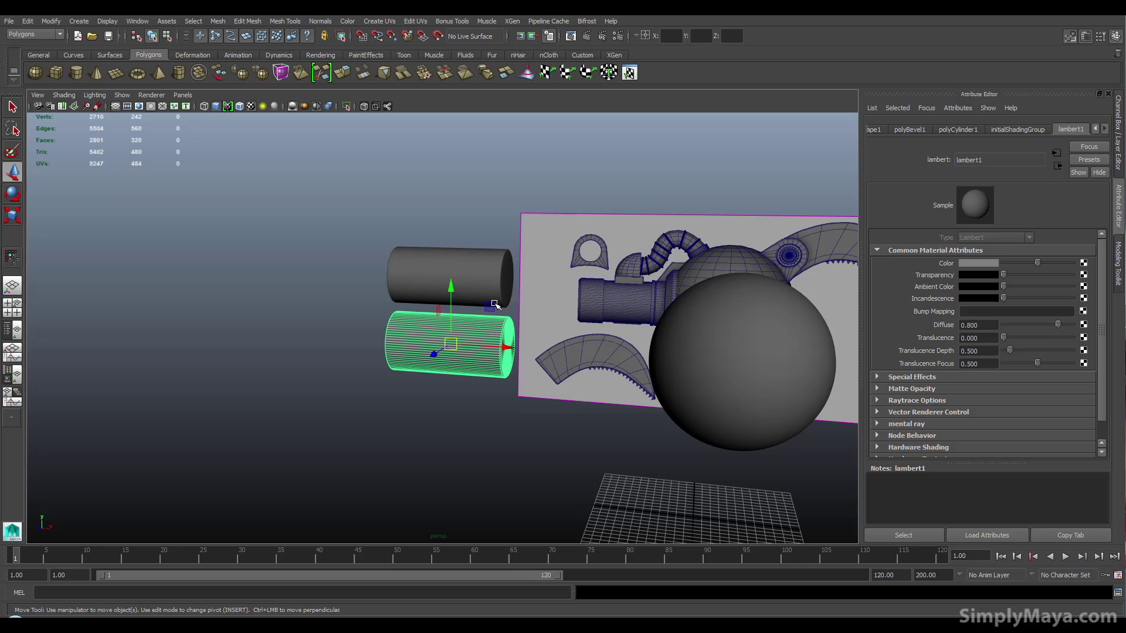
Step: Switch to a maximized front view and move the cylinder right onto the sketched tube
key(space)
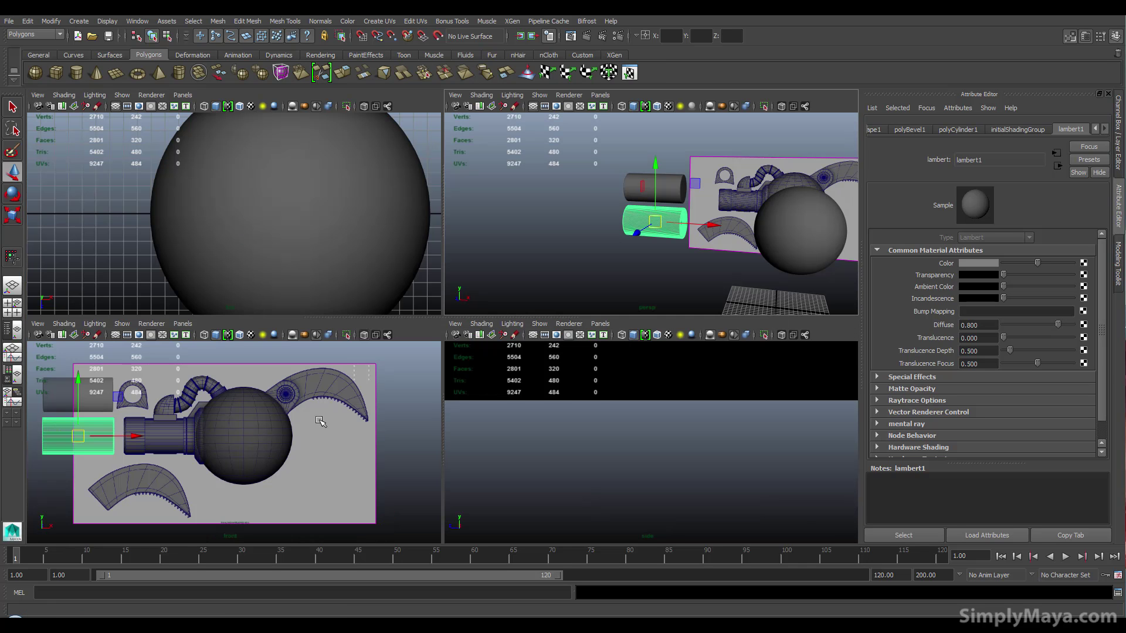
scroll(284, 406, up, 1)
scroll(285, 407, up, 1)
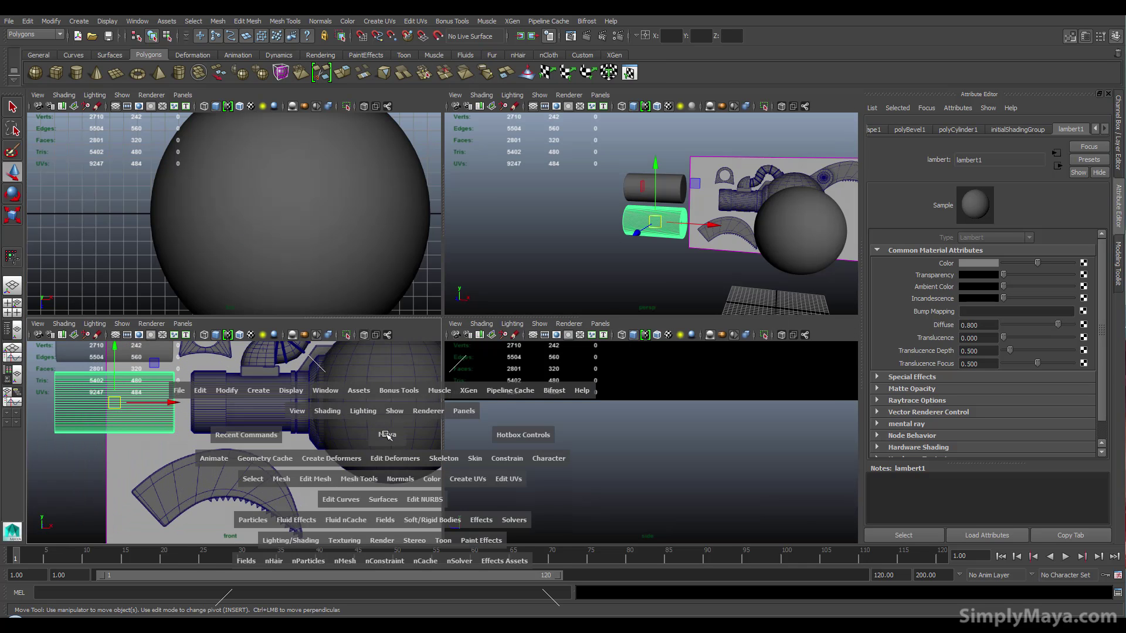
key(space)
scroll(358, 468, up, 1)
scroll(358, 469, up, 1)
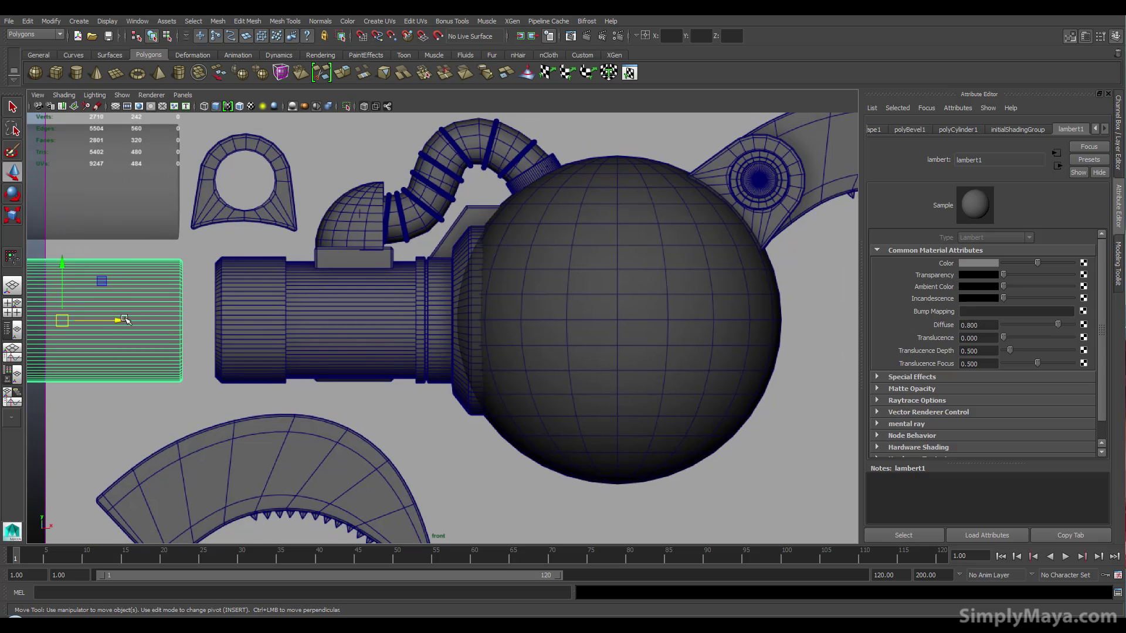
drag(130, 320, 417, 323)
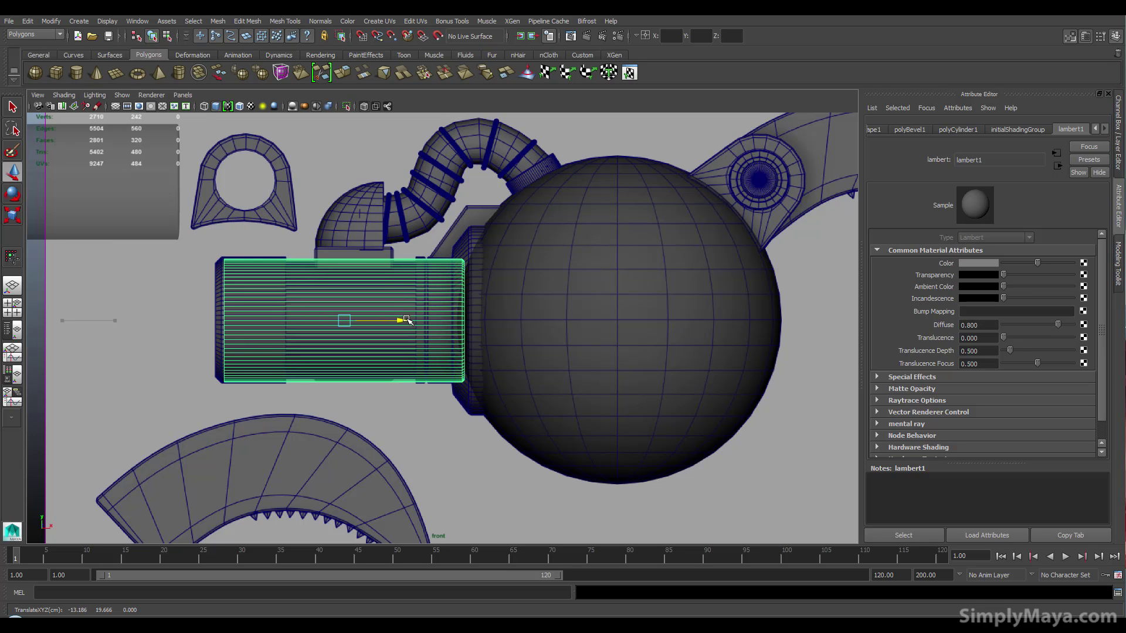
Step: Stretch the cylinder's left vertex loop to the tube's edge and return to object mode
right_drag(265, 320, 207, 295)
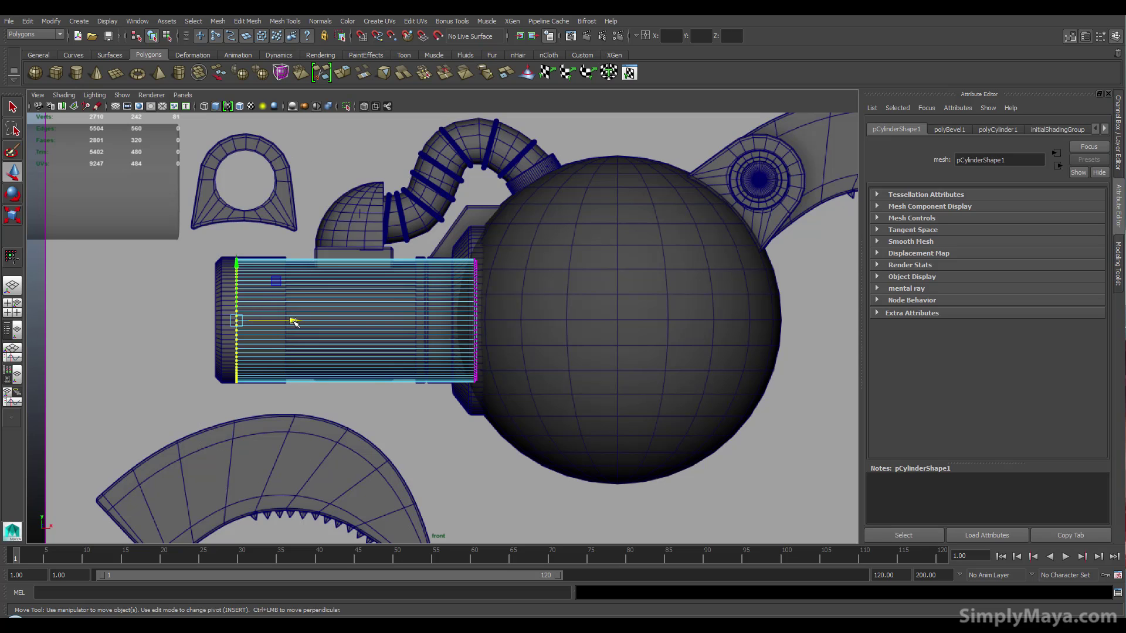
drag(292, 321, 274, 323)
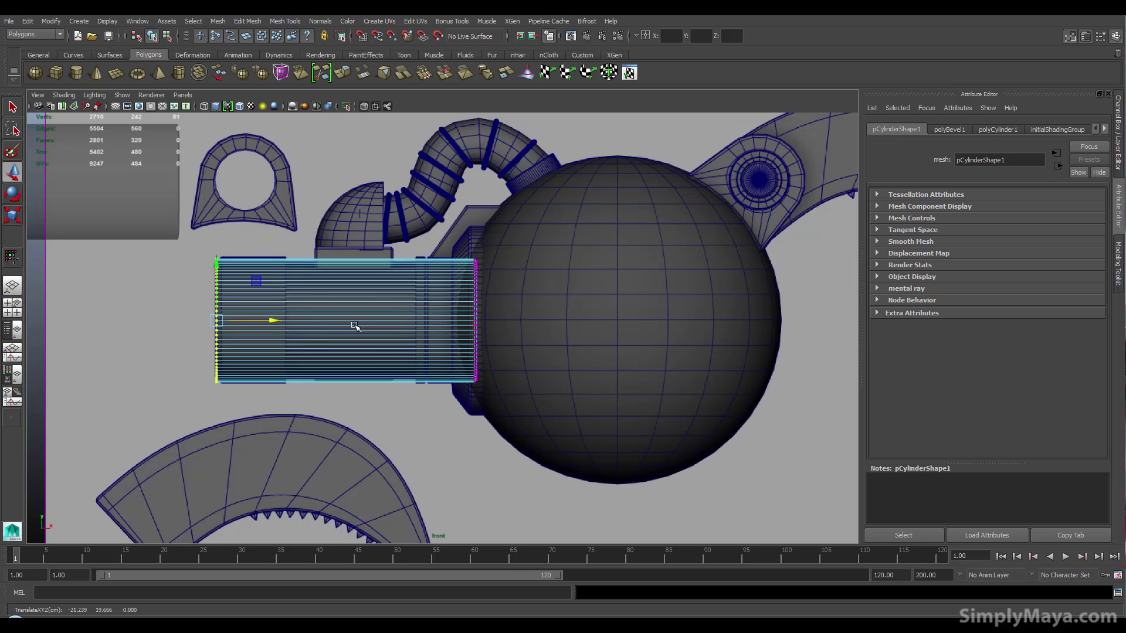
right_drag(355, 326, 387, 310)
click(389, 309)
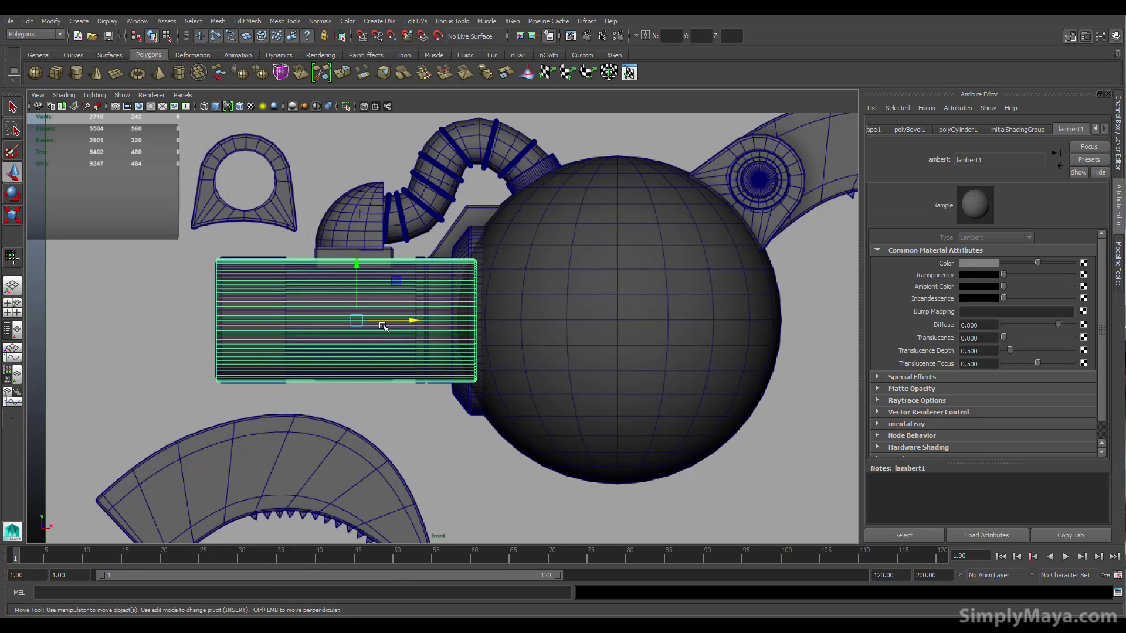
Step: Scale the cylinder up slightly to fit the tube, then select the sphere
key(r)
drag(359, 320, 362, 322)
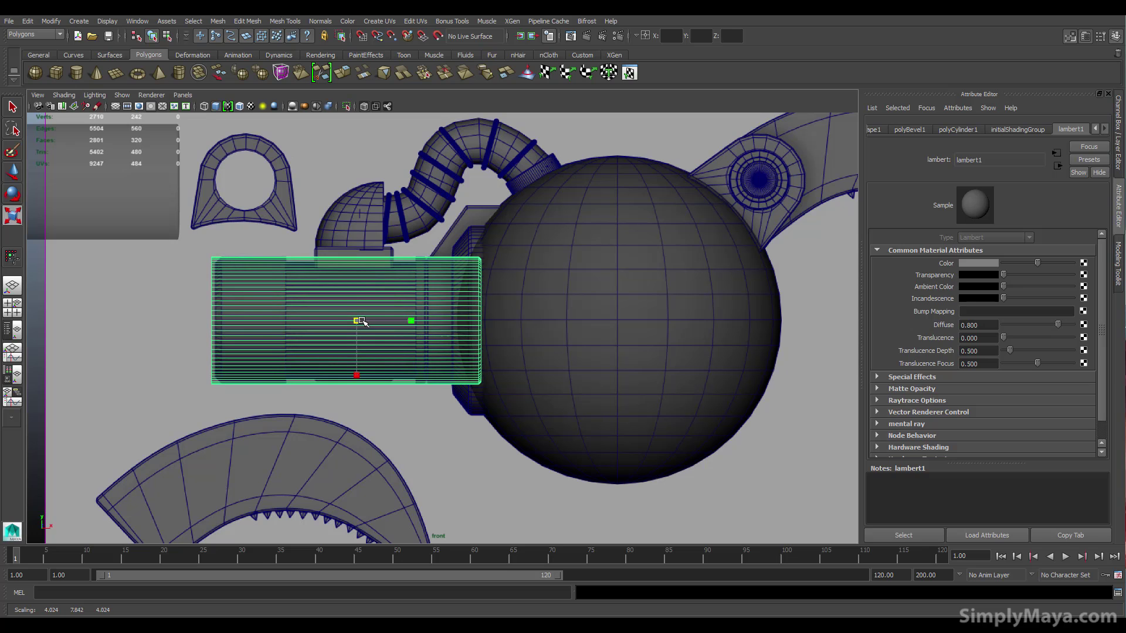
key(w)
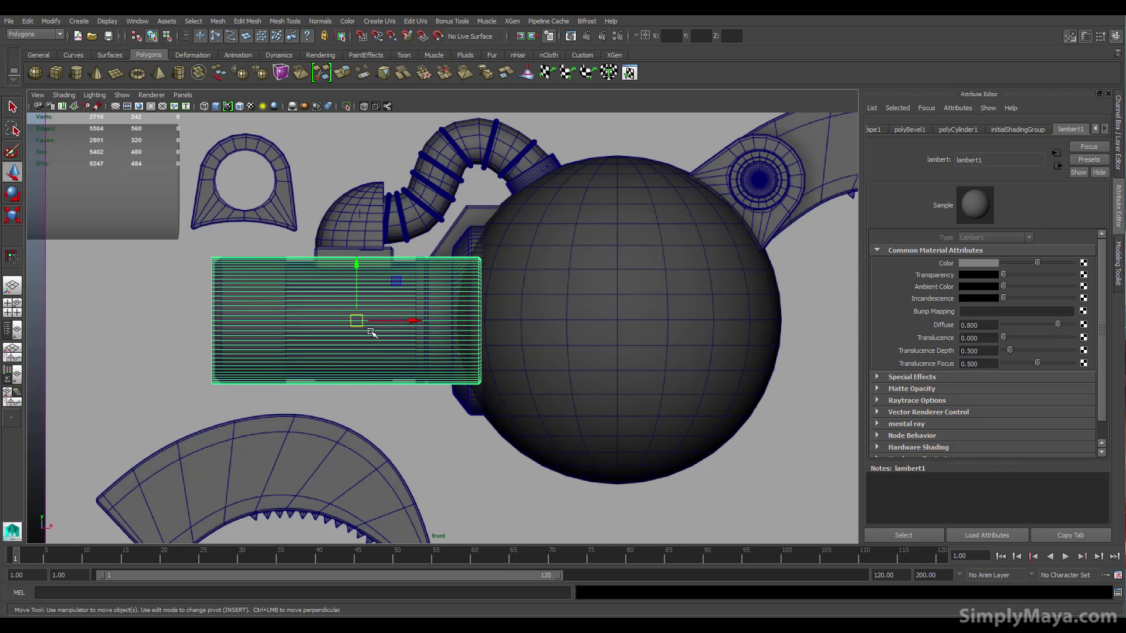
click(608, 216)
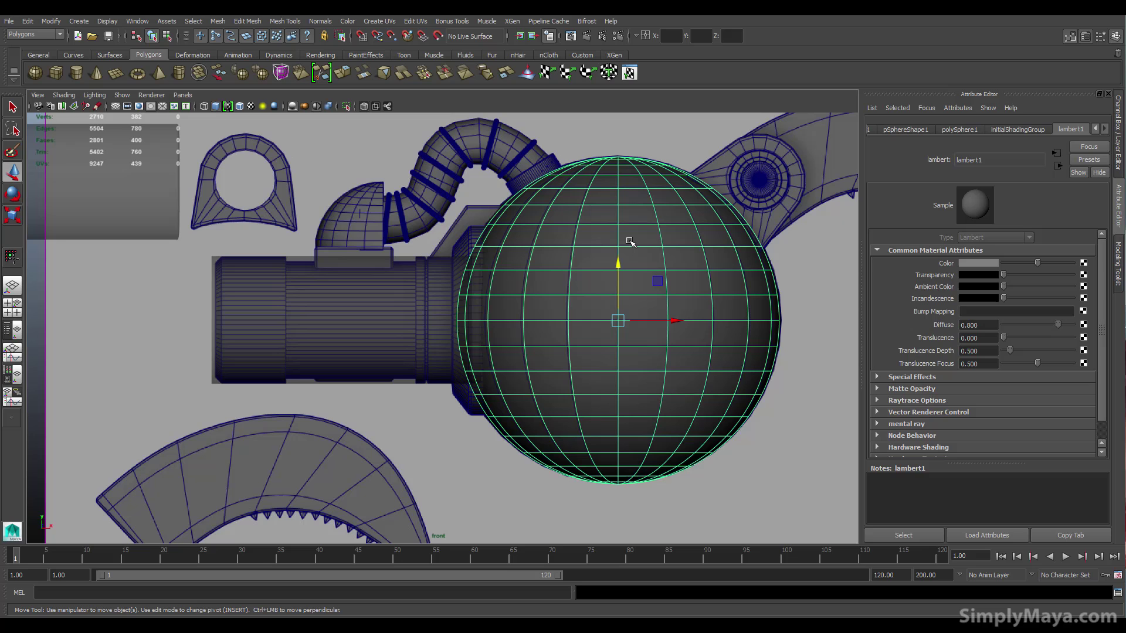
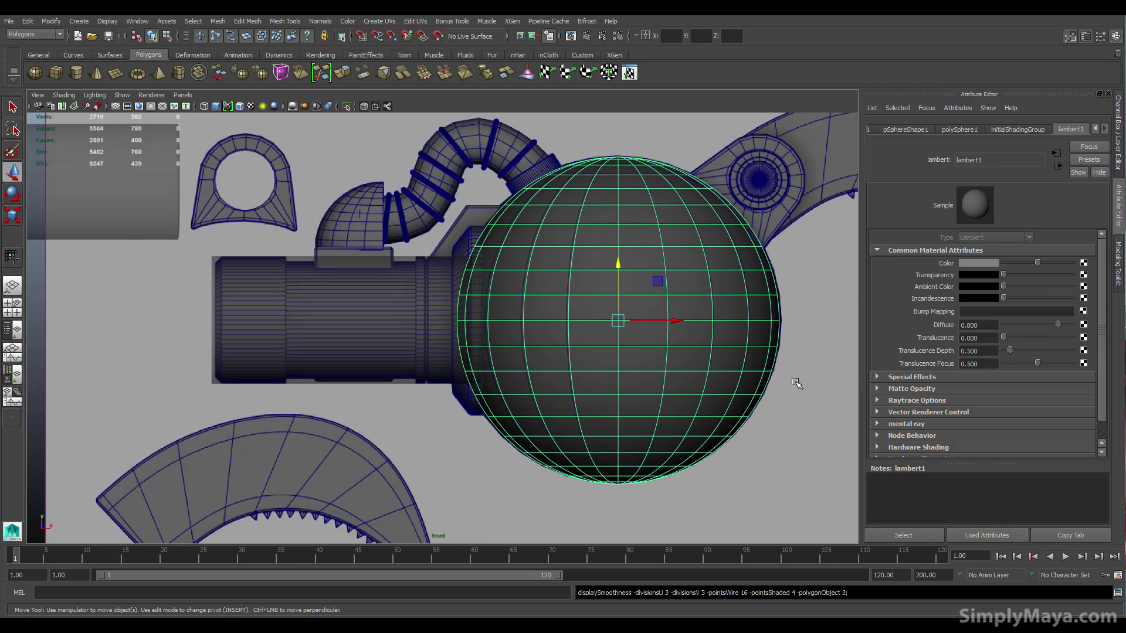
Step: Select the duplicate cylinder at the upper left and pan the front view onto it
click(426, 271)
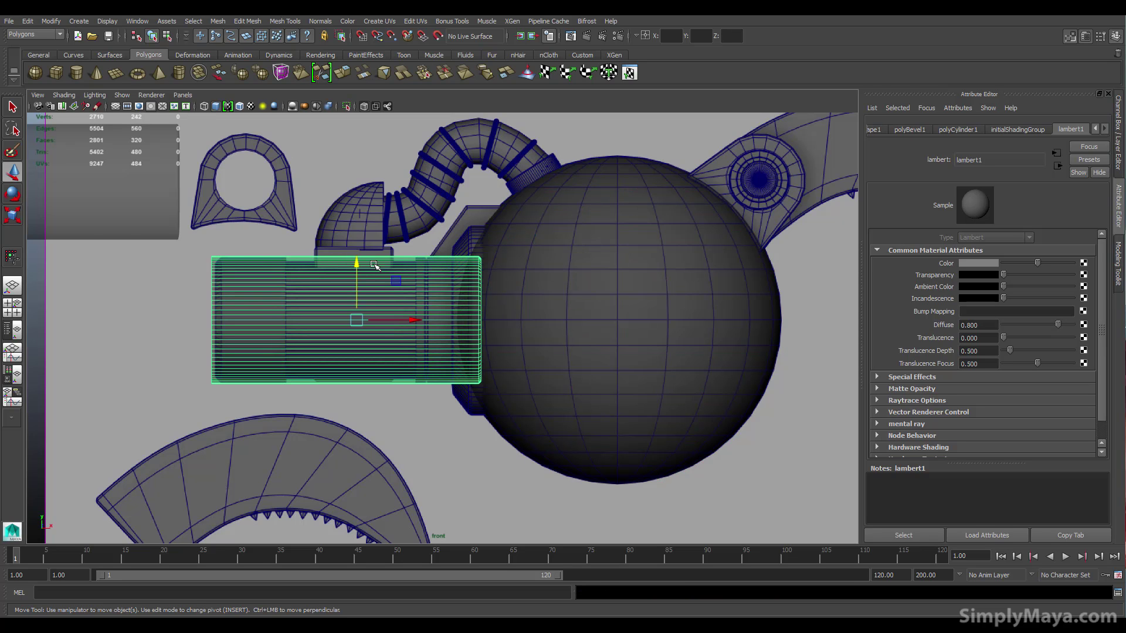
click(146, 222)
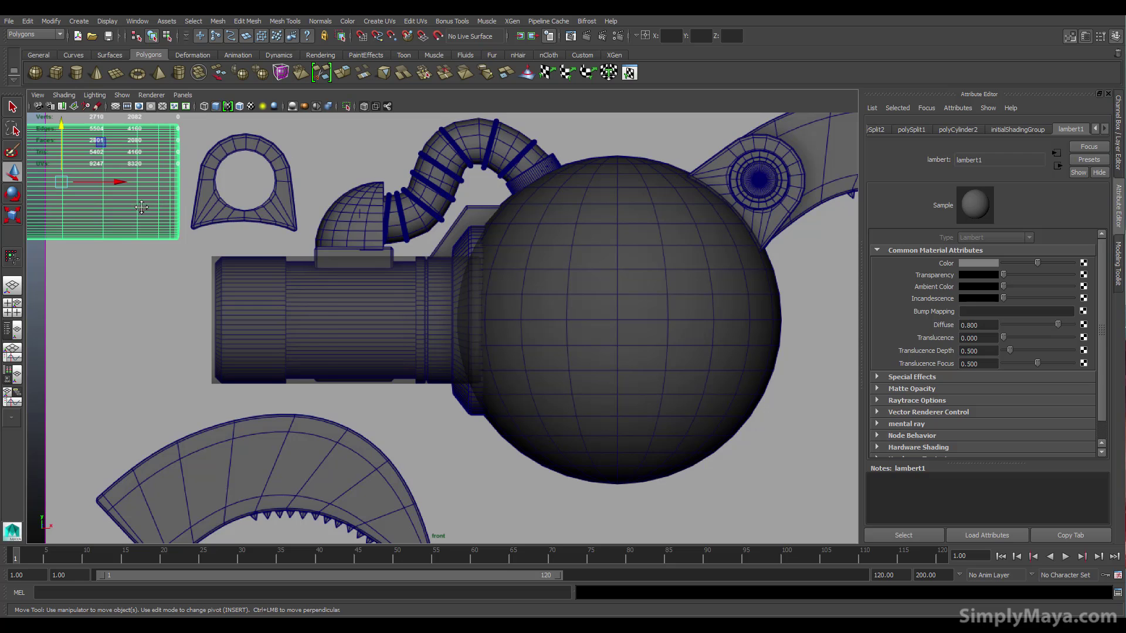
alt+middle_drag(136, 202, 195, 258)
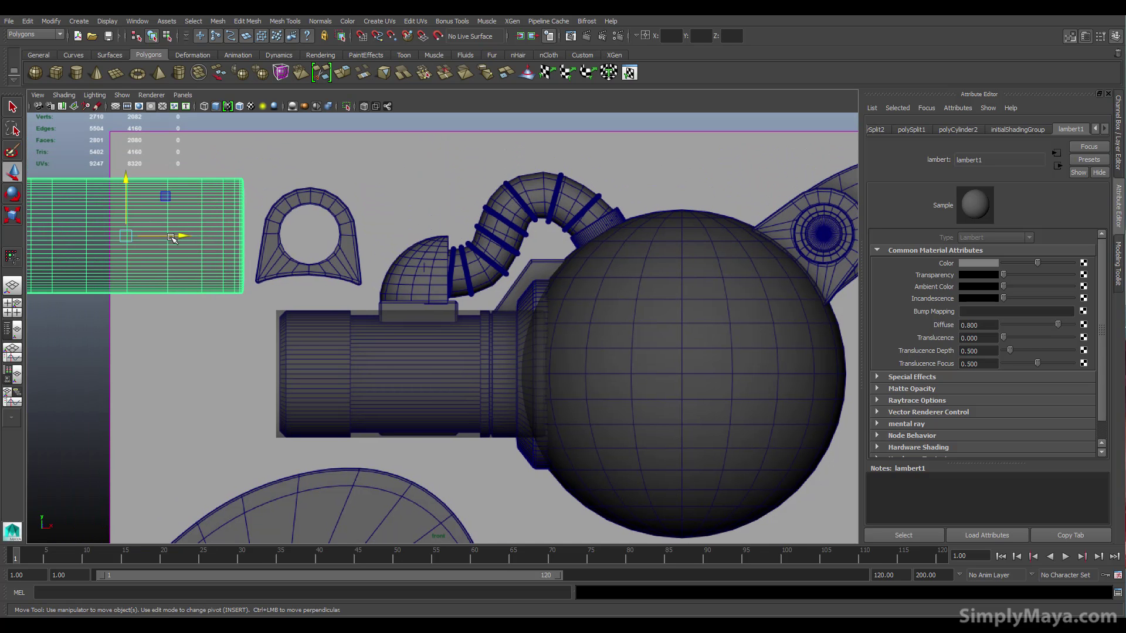
Step: Switch to the four-view layout and frame the cylinder's end closely in perspective
key(space)
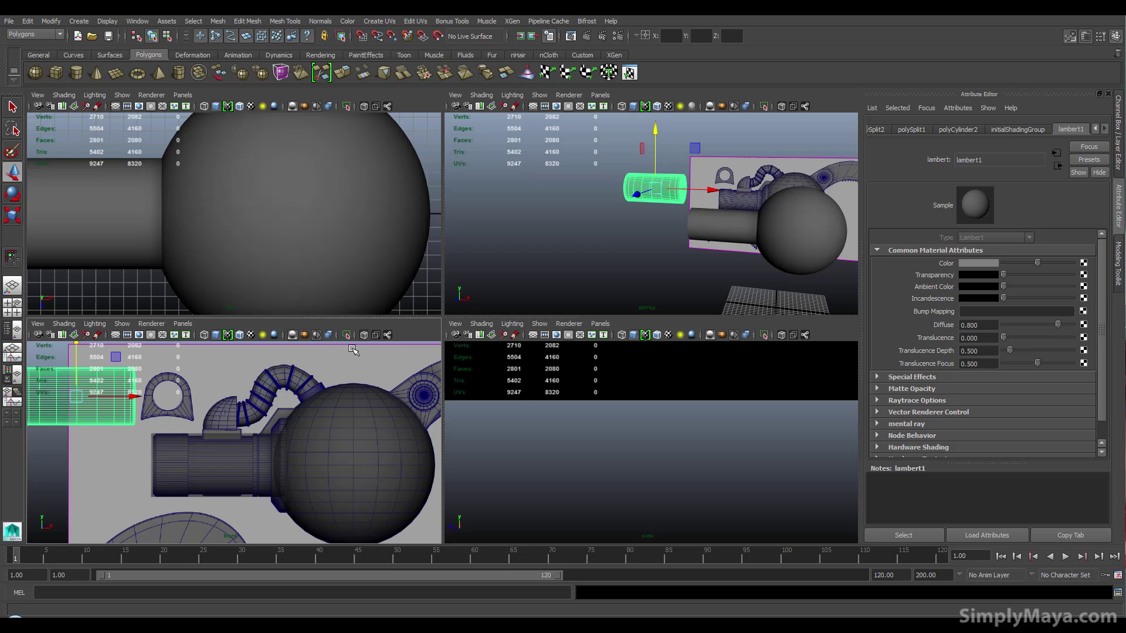
alt+drag(302, 422, 303, 425)
alt+drag(294, 244, 256, 262)
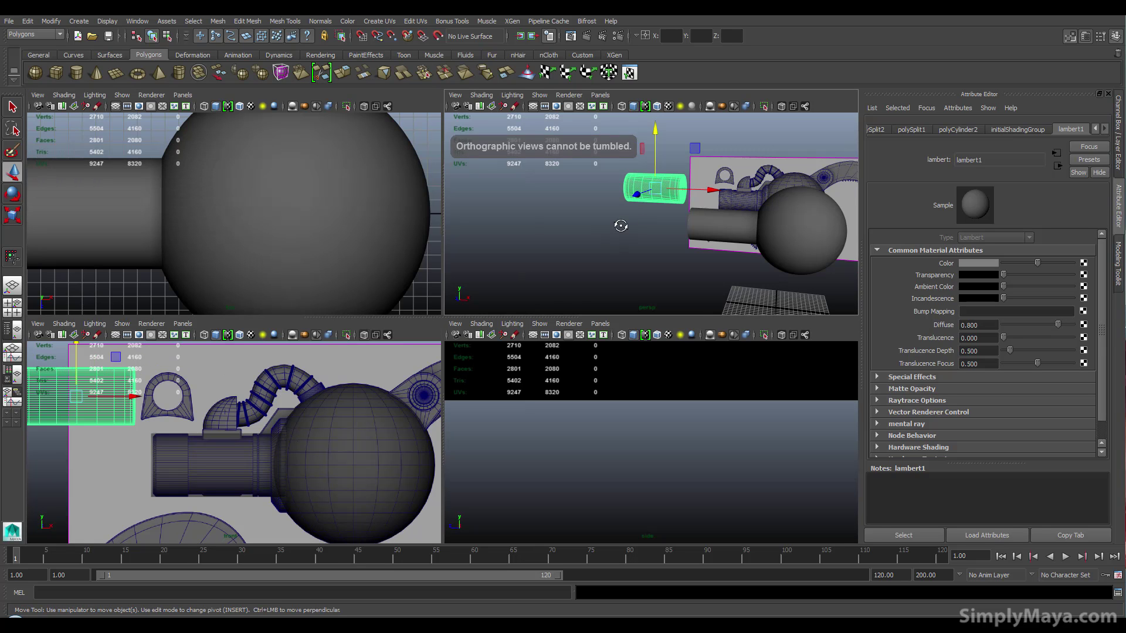
alt+drag(650, 220, 668, 211)
alt+right_drag(669, 211, 674, 215)
click(673, 215)
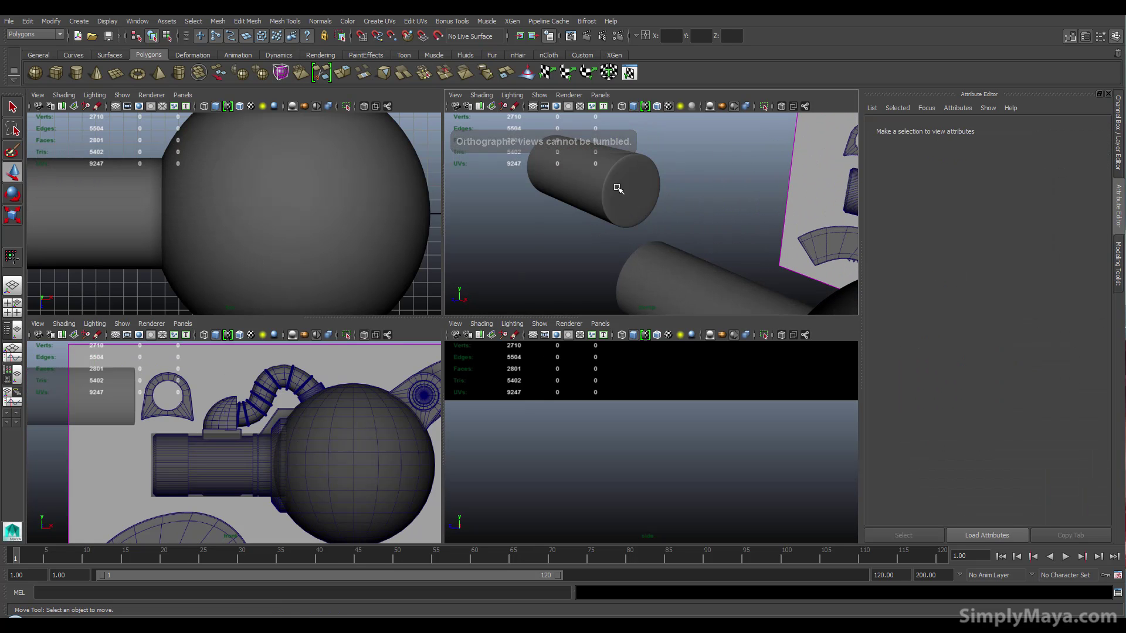
mouse_move(595, 208)
alt+right_down()
mouse_move(691, 214)
mouse_move(730, 272)
mouse_move(674, 269)
alt+right_up()
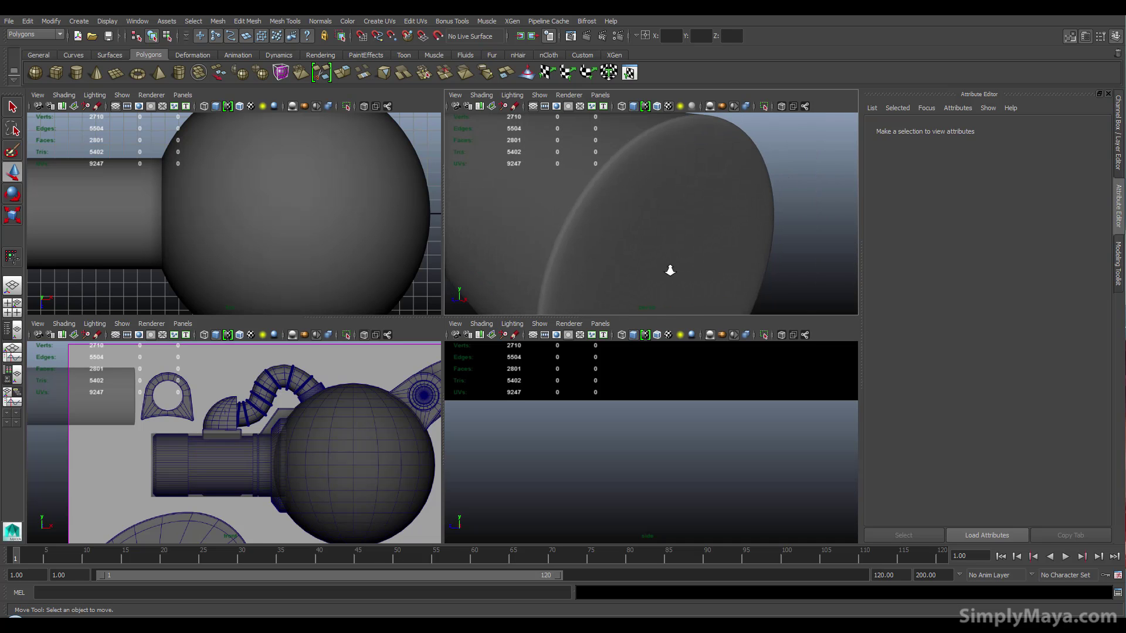
alt+drag(672, 269, 620, 194)
Step: Shift one cylinder up and left so the two sit side by side, checking from another angle
click(692, 256)
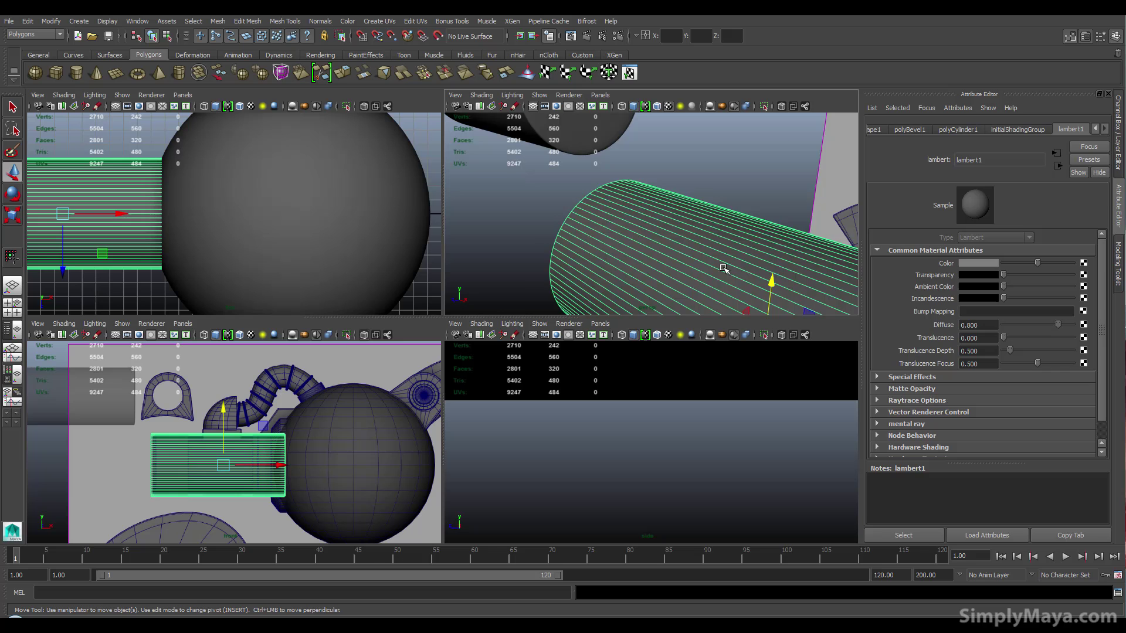
scroll(693, 256, down, 5)
drag(701, 248, 642, 216)
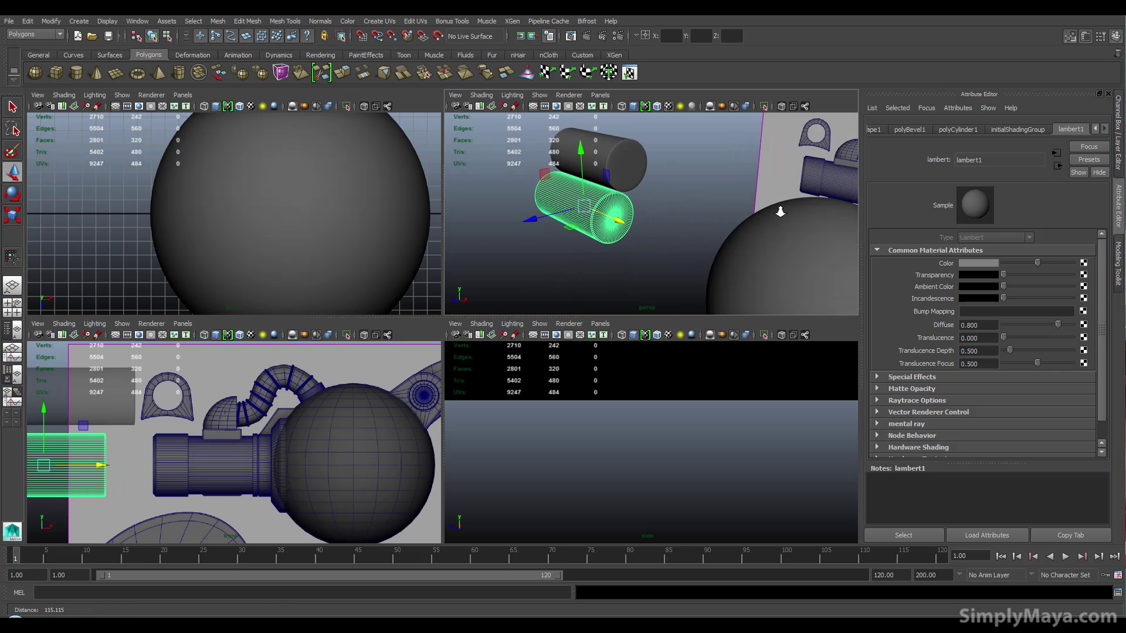
scroll(643, 216, up, 5)
click(776, 262)
alt+drag(777, 262, 629, 244)
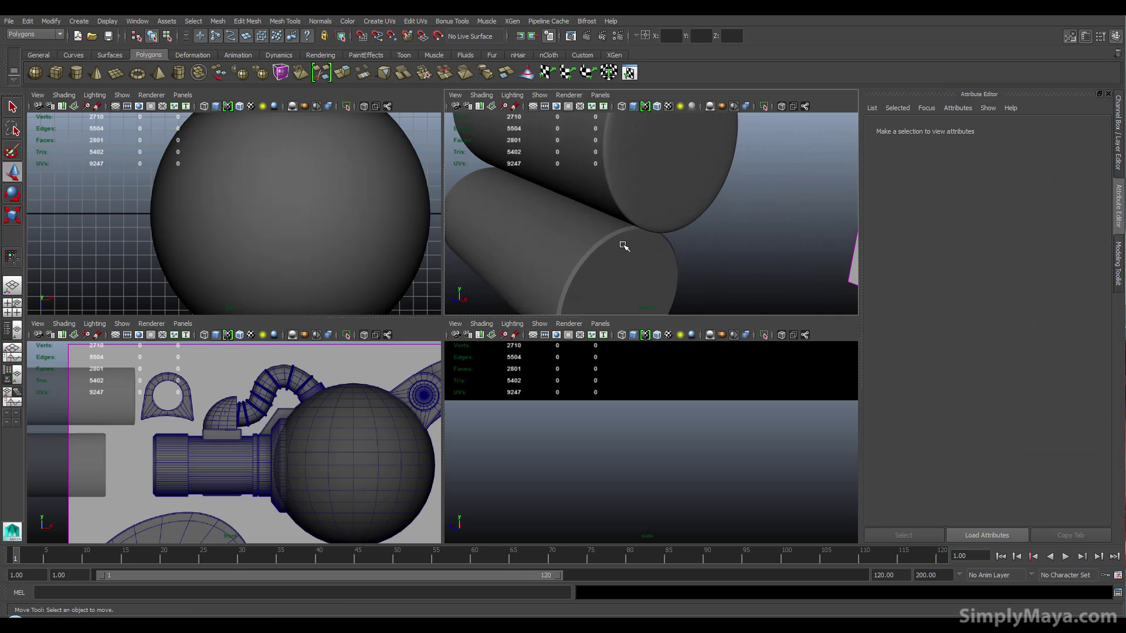
click(572, 276)
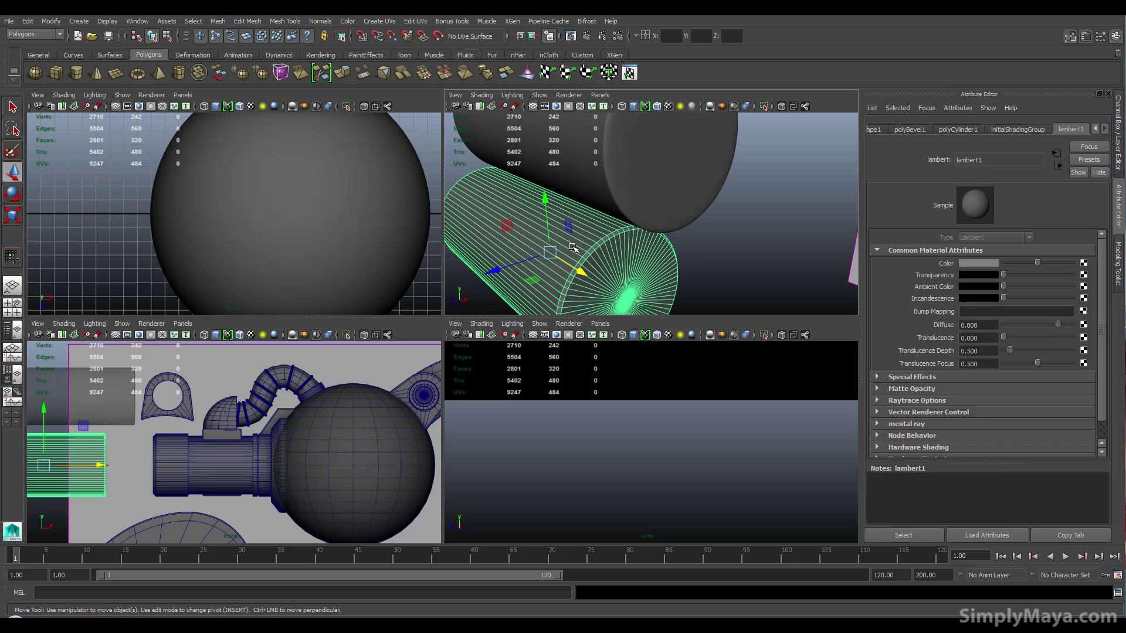
click(729, 229)
scroll(713, 234, down, 3)
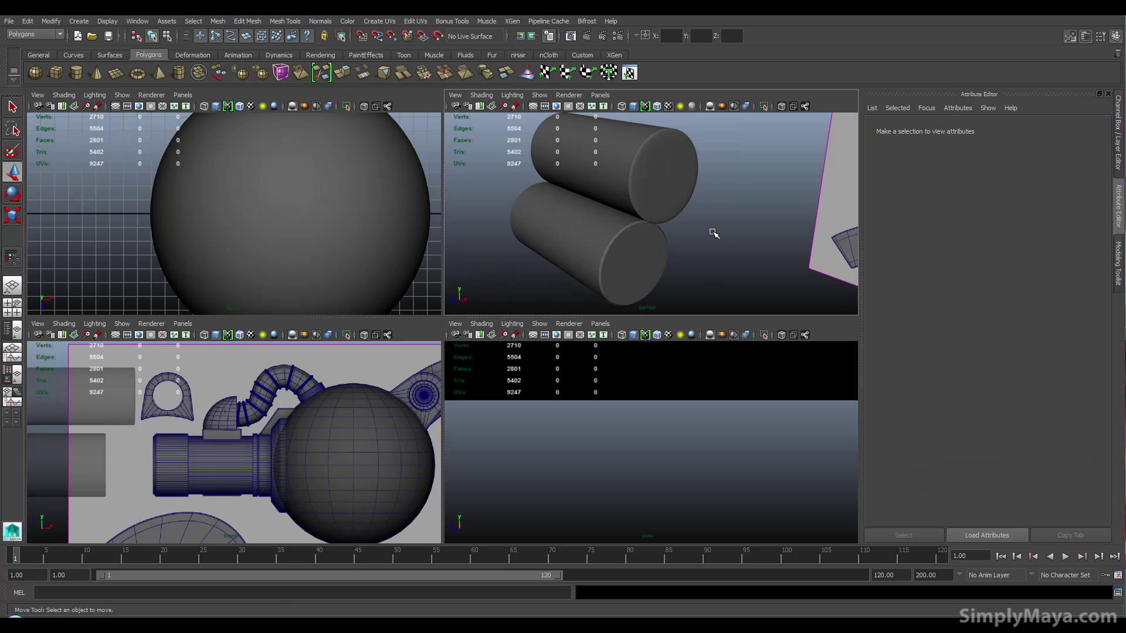
scroll(713, 232, down, 3)
Step: Slide the cylinder along X until it rests against the front of the sphere
alt+middle_drag(726, 239, 501, 210)
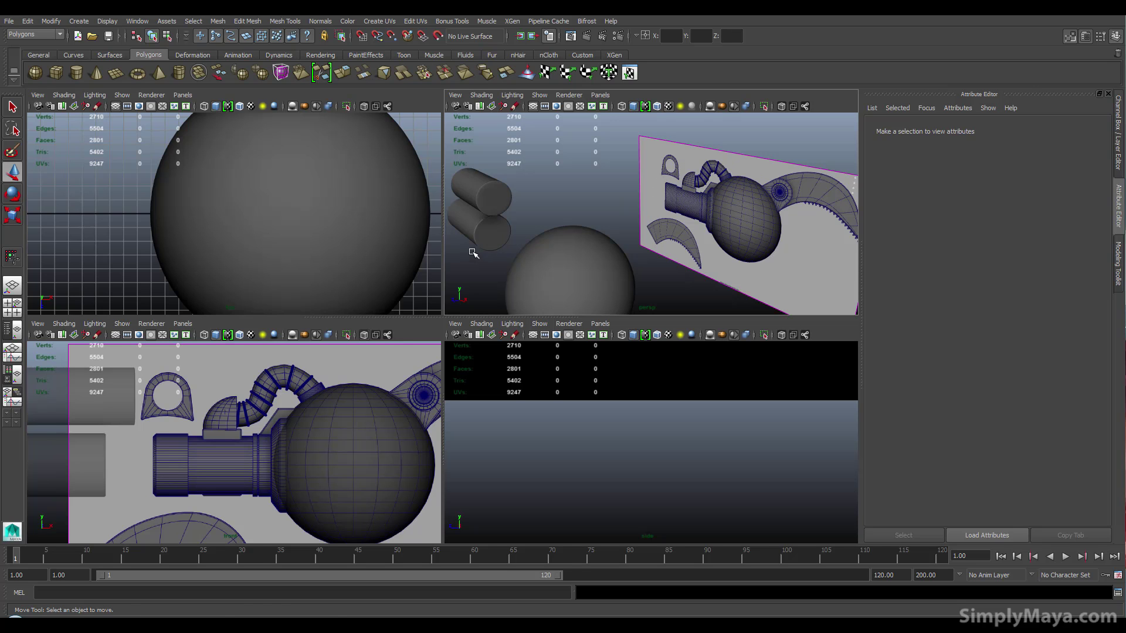
drag(509, 249, 560, 290)
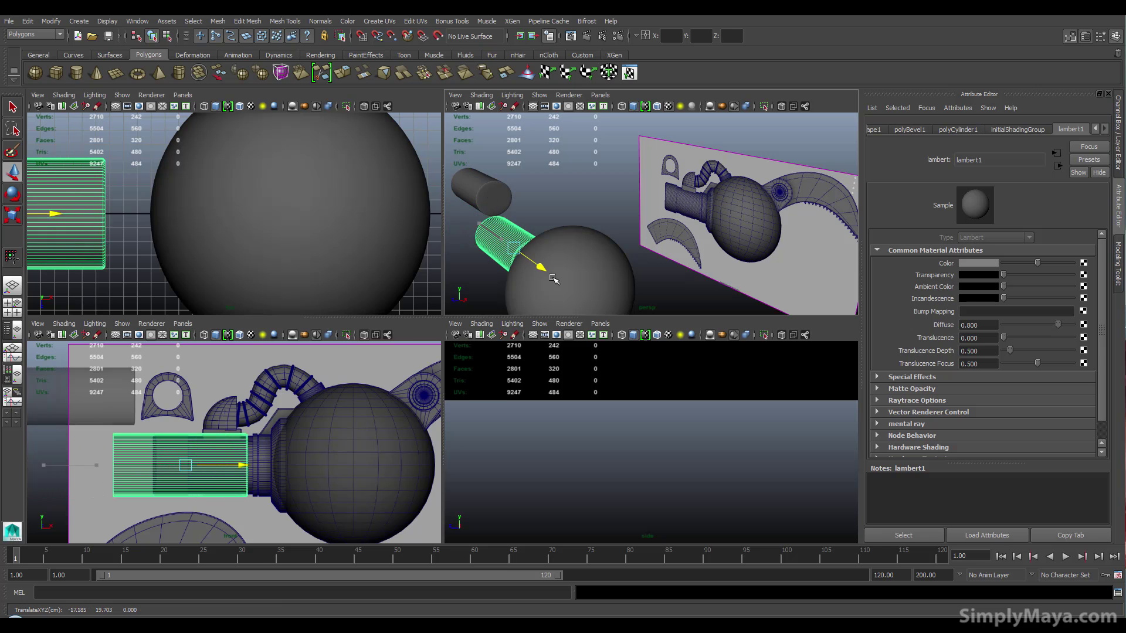